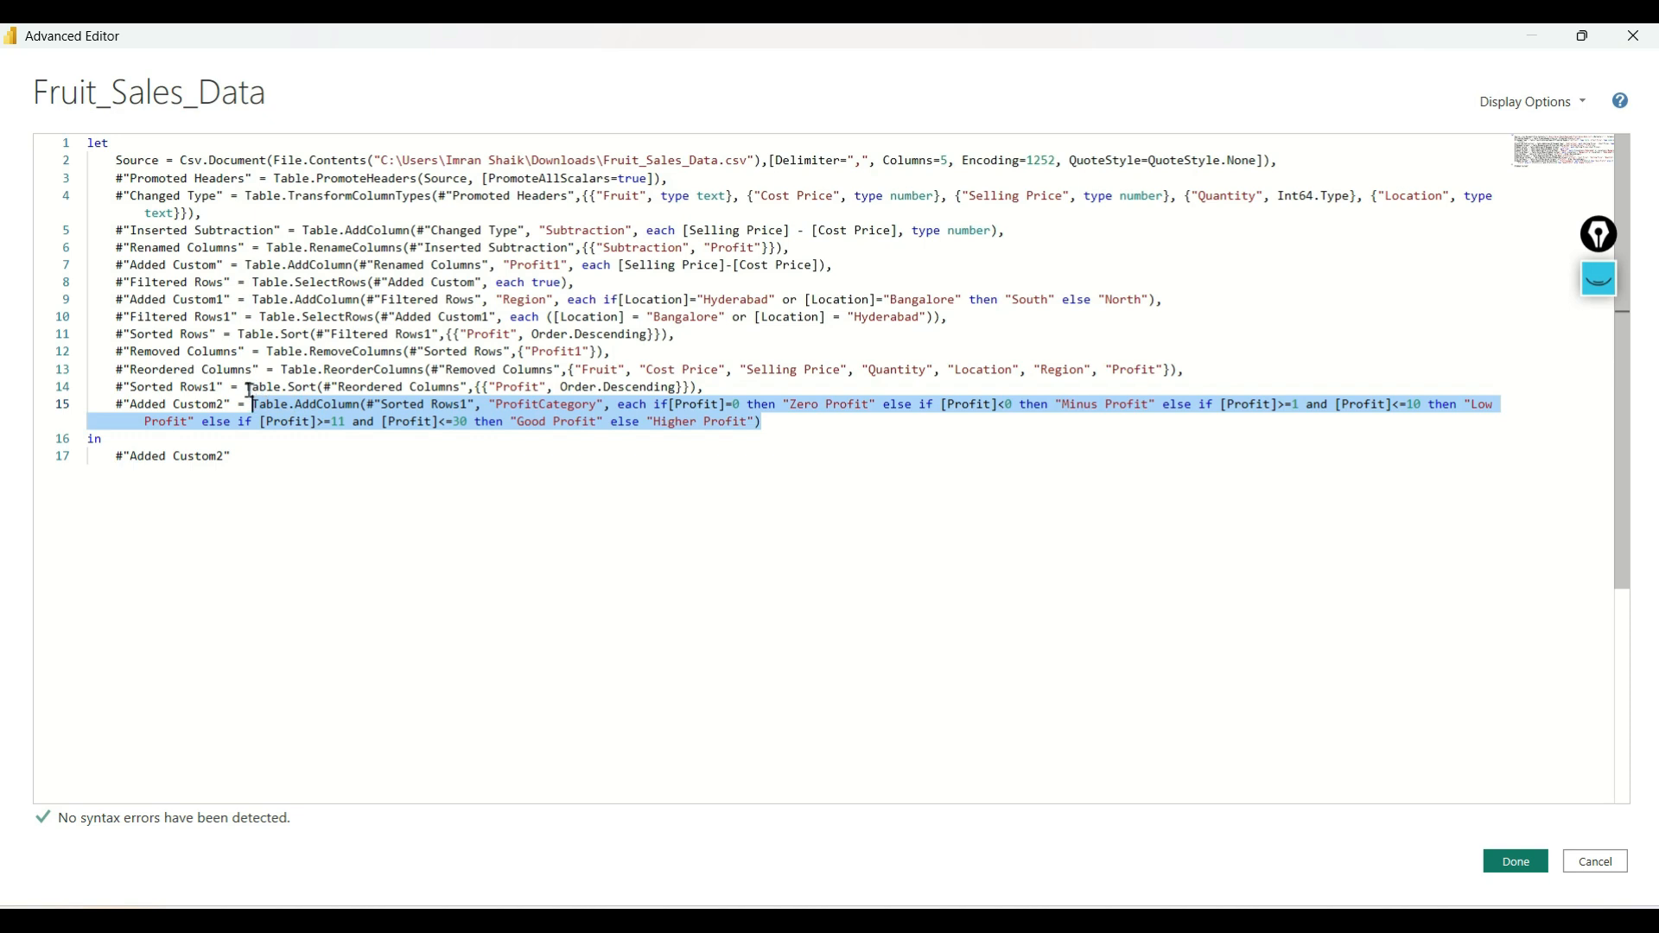
Review the Table.AddColumn expression for ProfitCategory in the Advanced Editor, close it without changes, and select the Profit column.
click(319, 397)
double_click(323, 388)
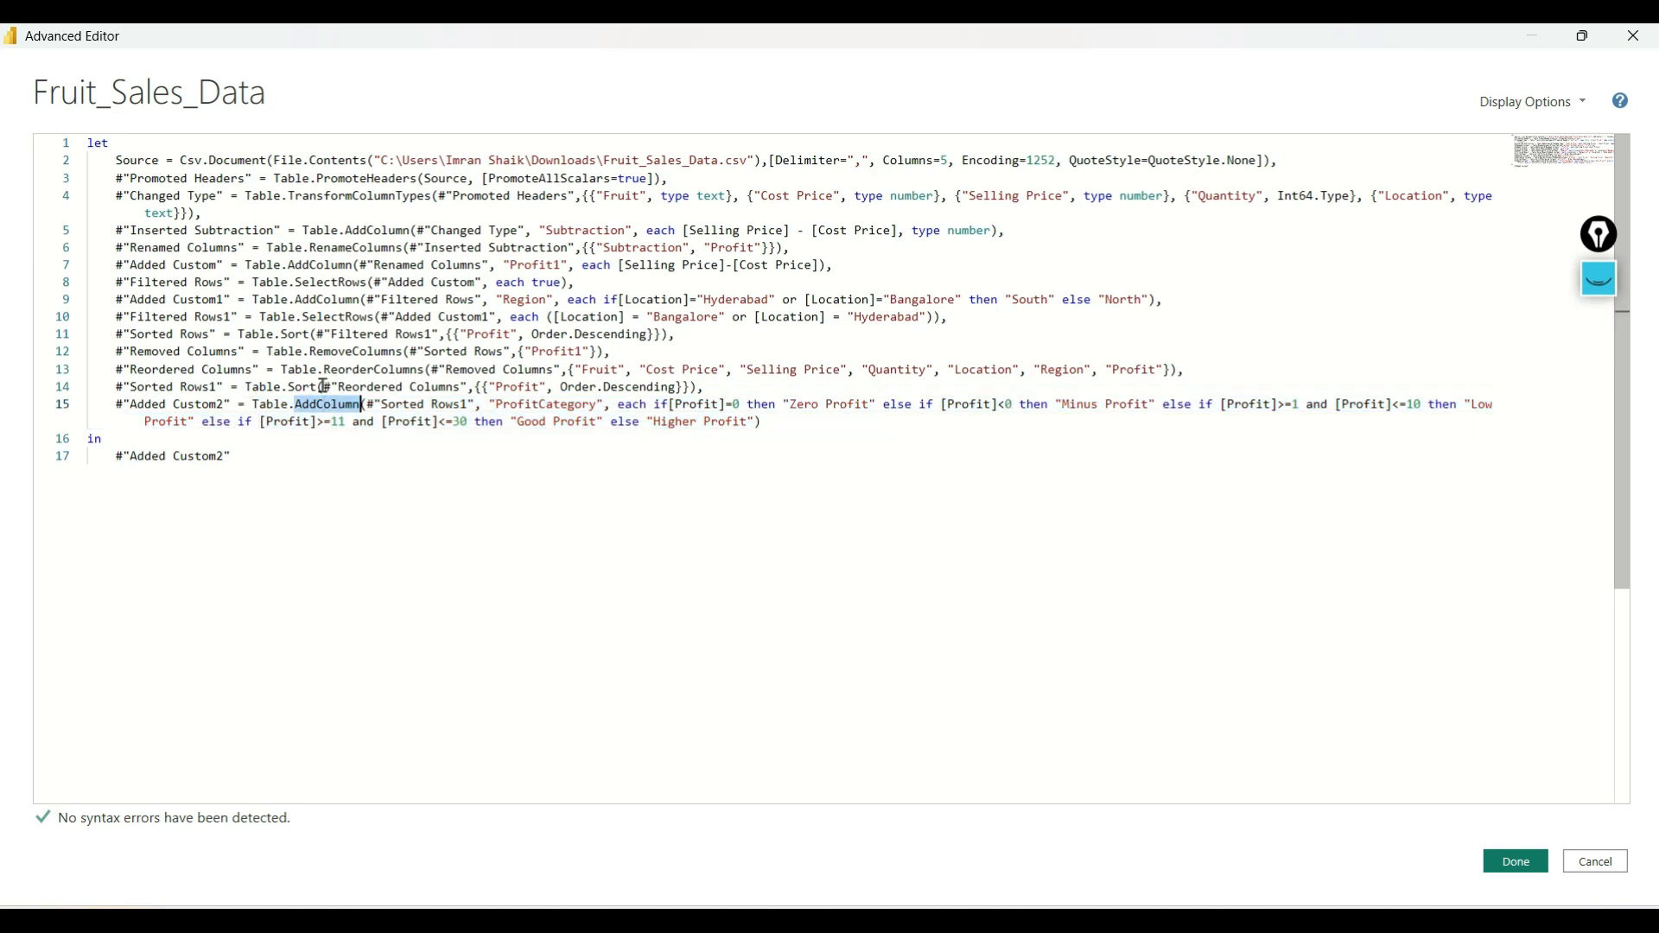
click(1596, 861)
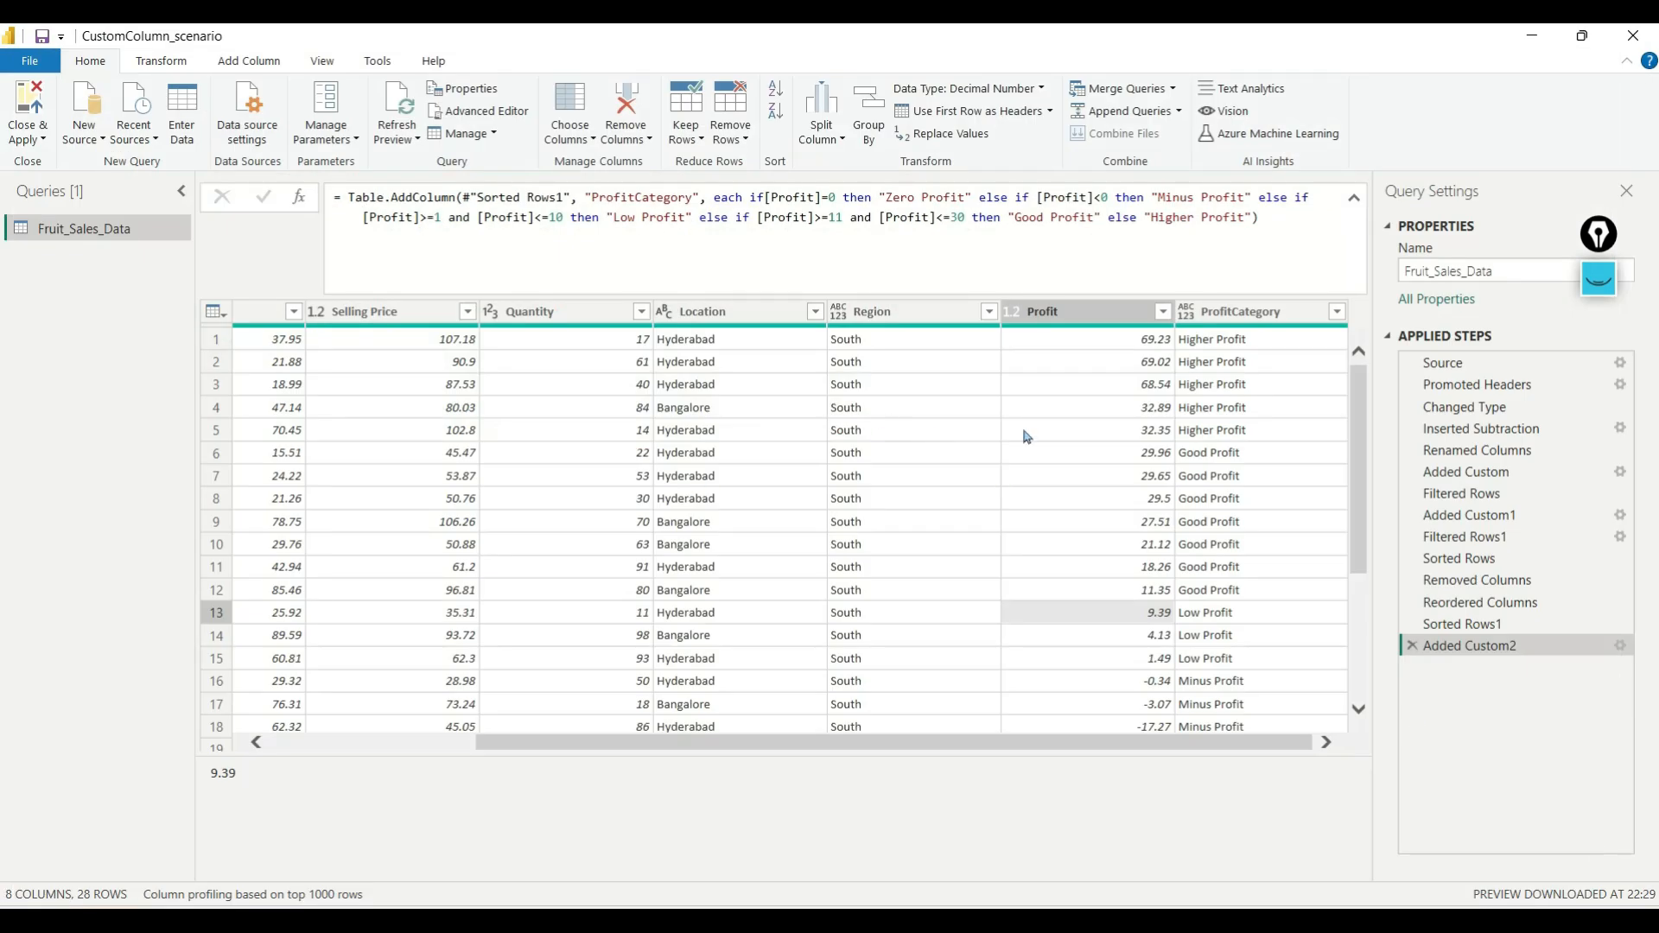
click(1068, 305)
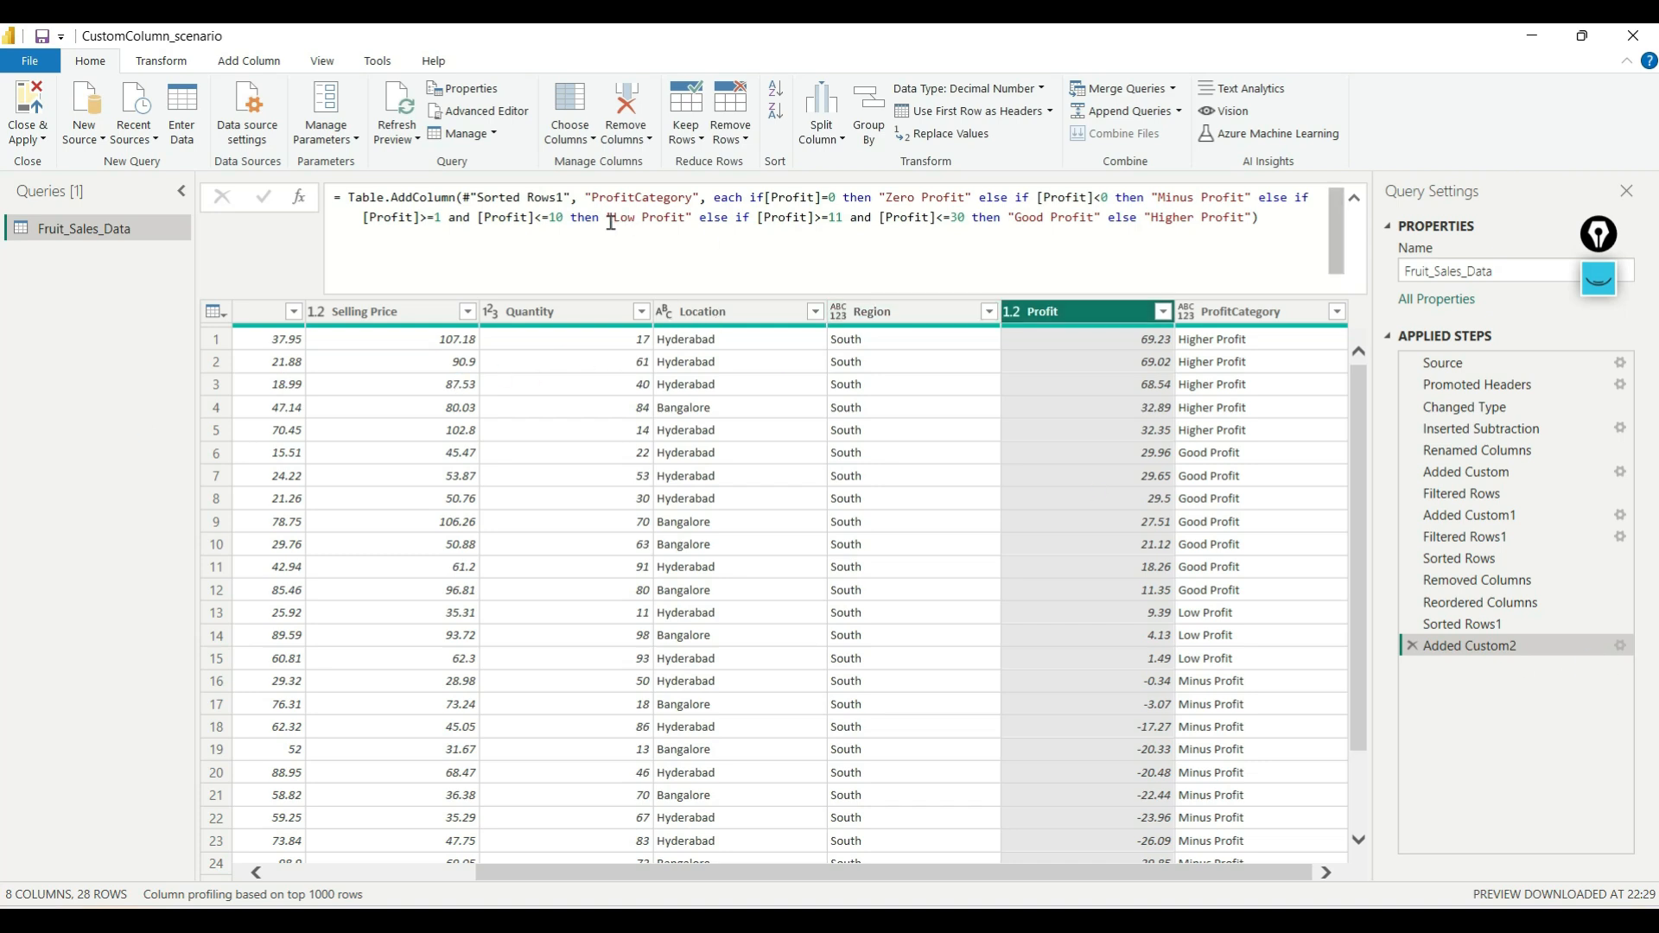
Add a new query step after Added Custom2 and begin its formula with Table.AddColumn, using #"Added Custom2" as the table argument.
click(298, 196)
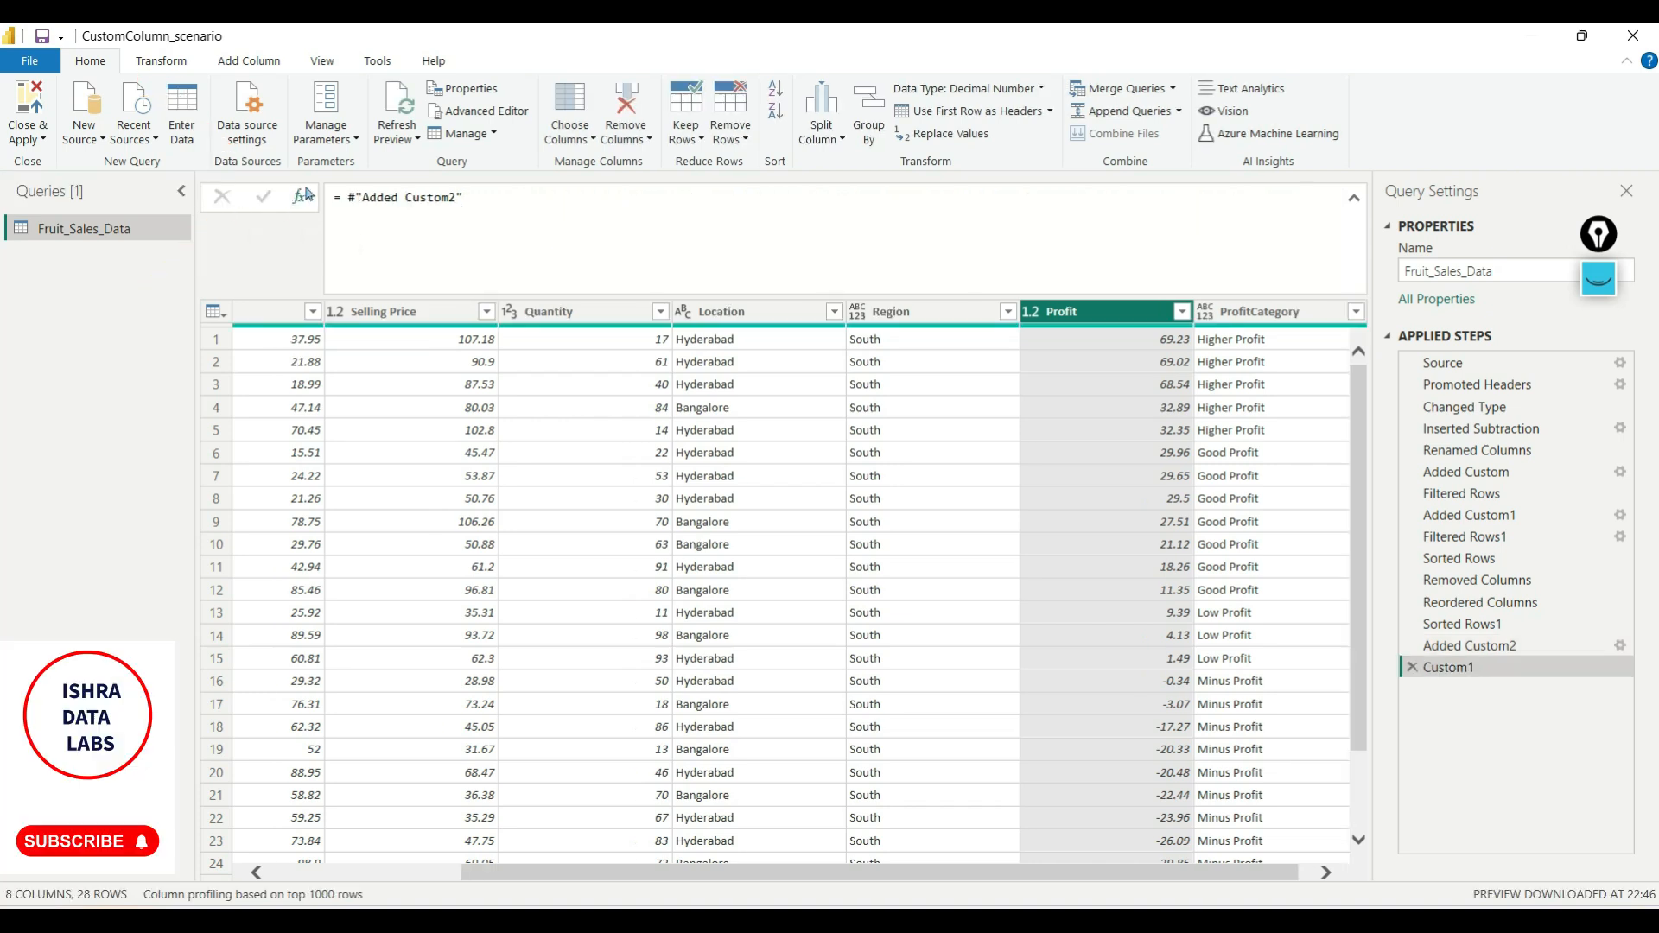
click(353, 191)
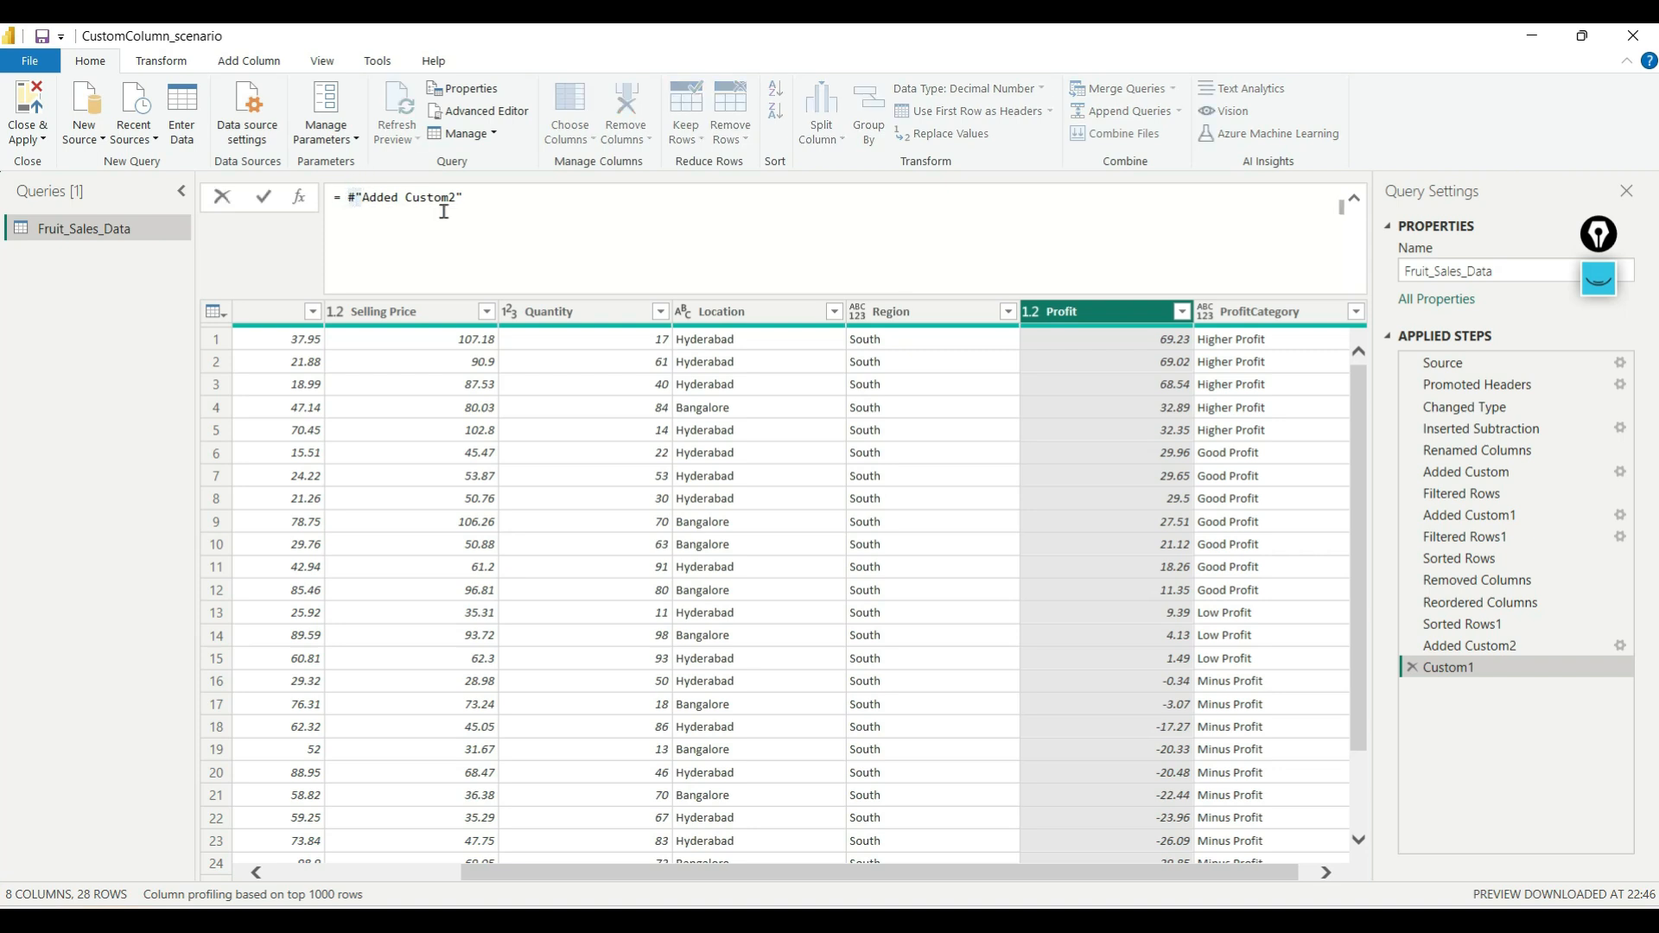
text(Table.add)
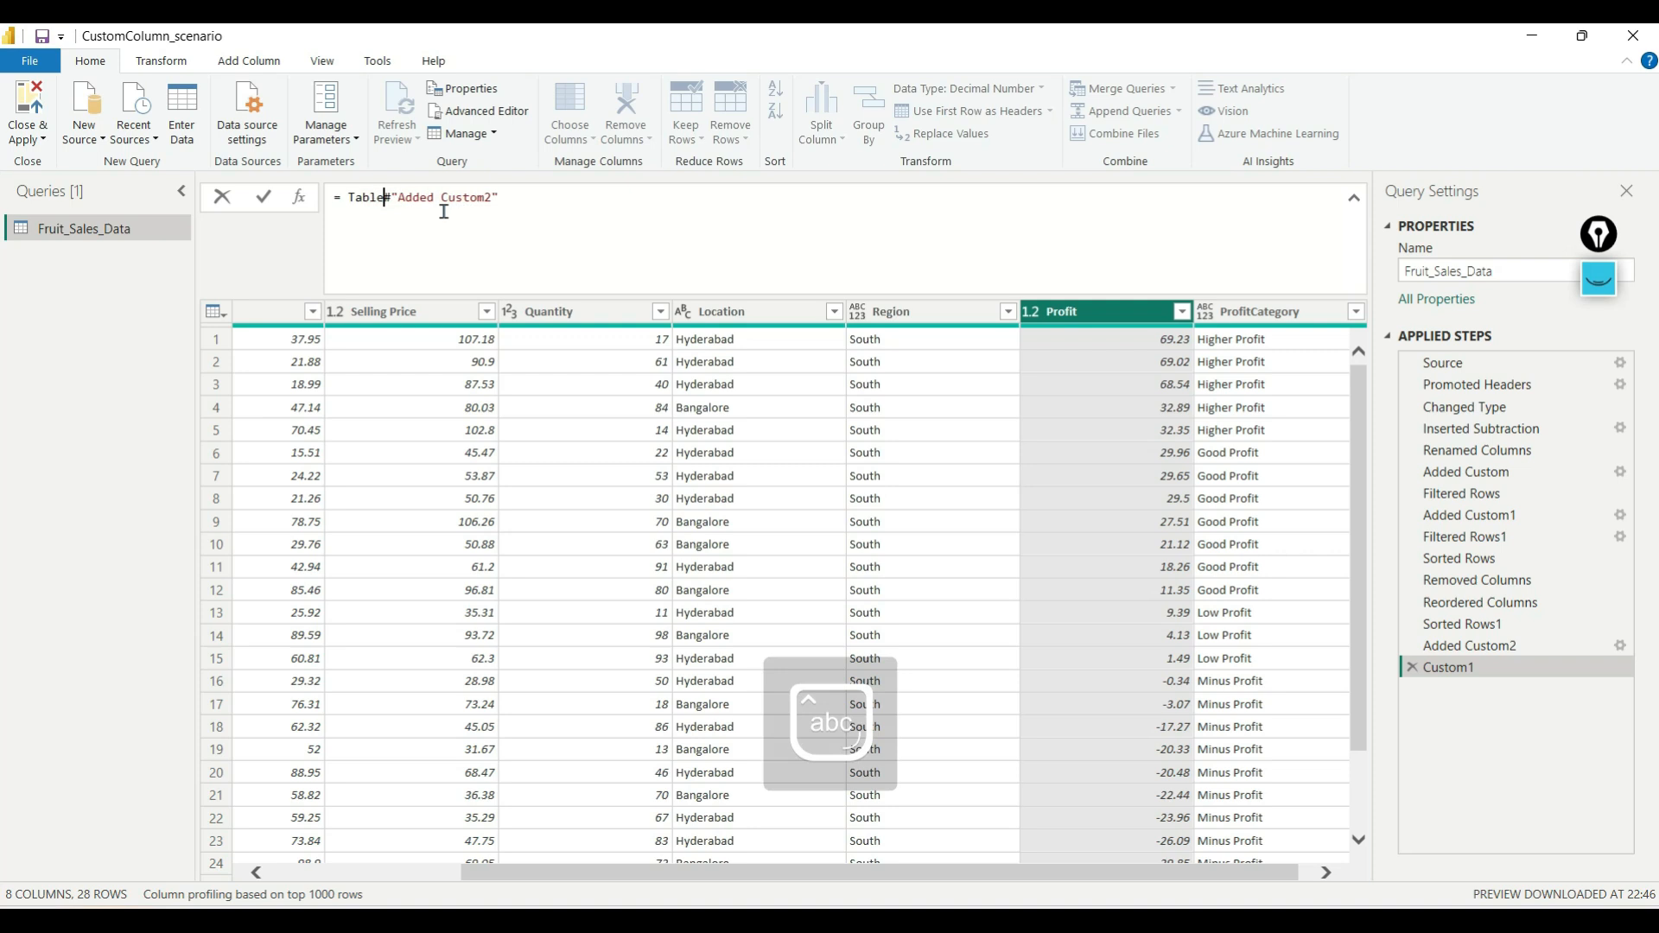
click(446, 219)
text(()
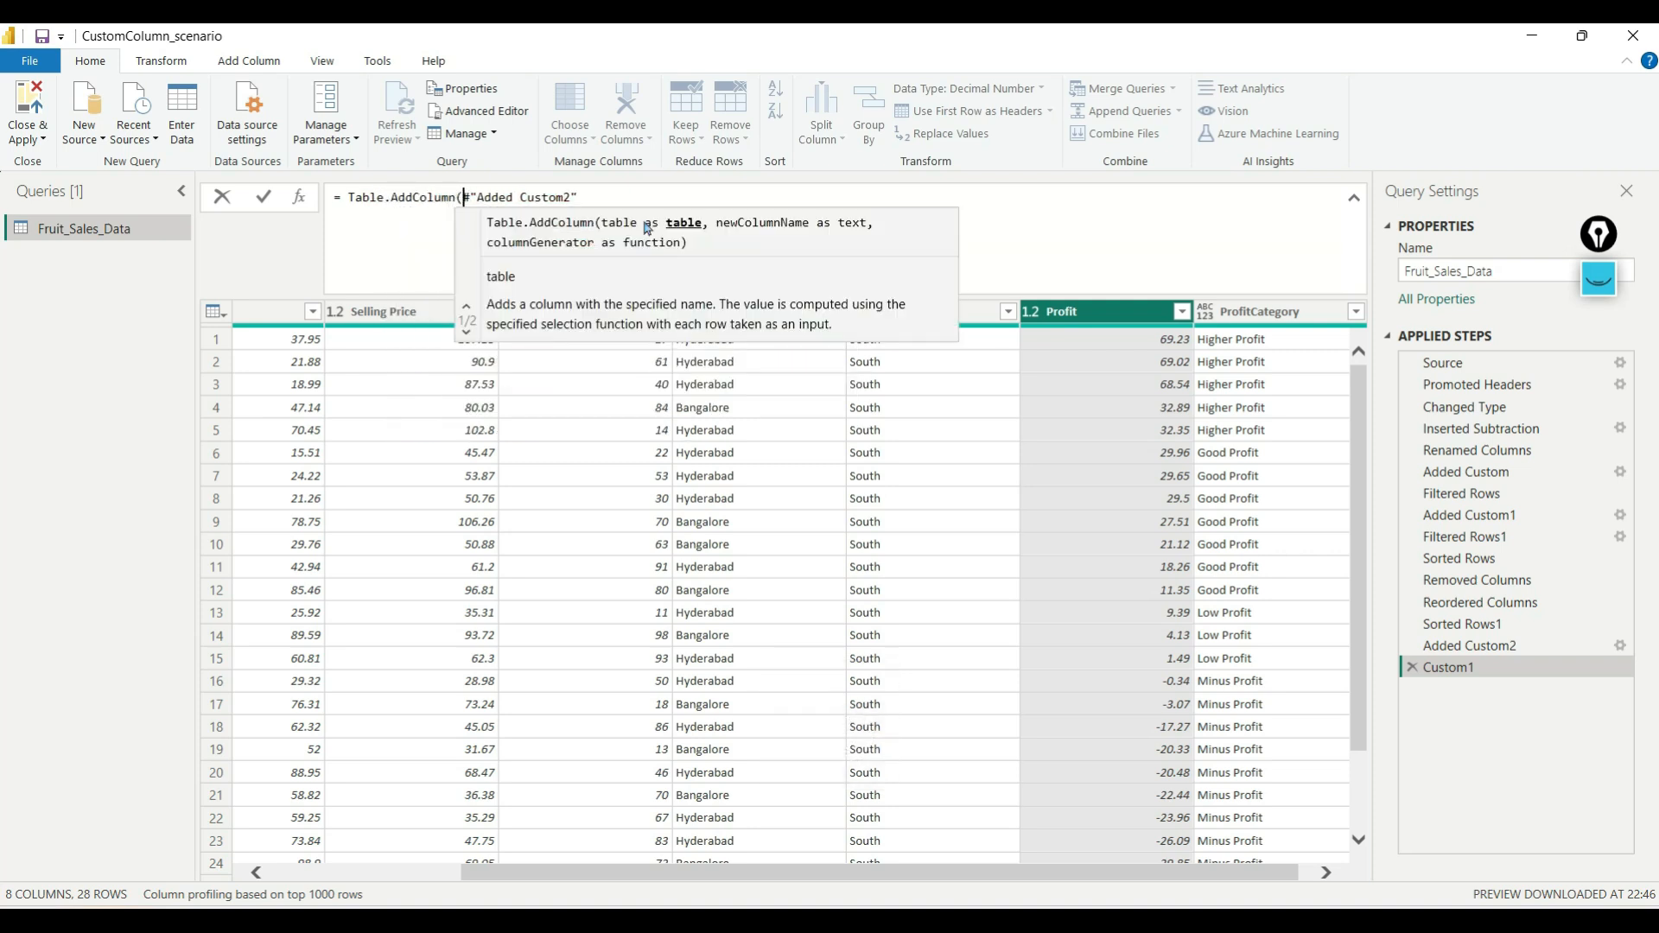
click(616, 184)
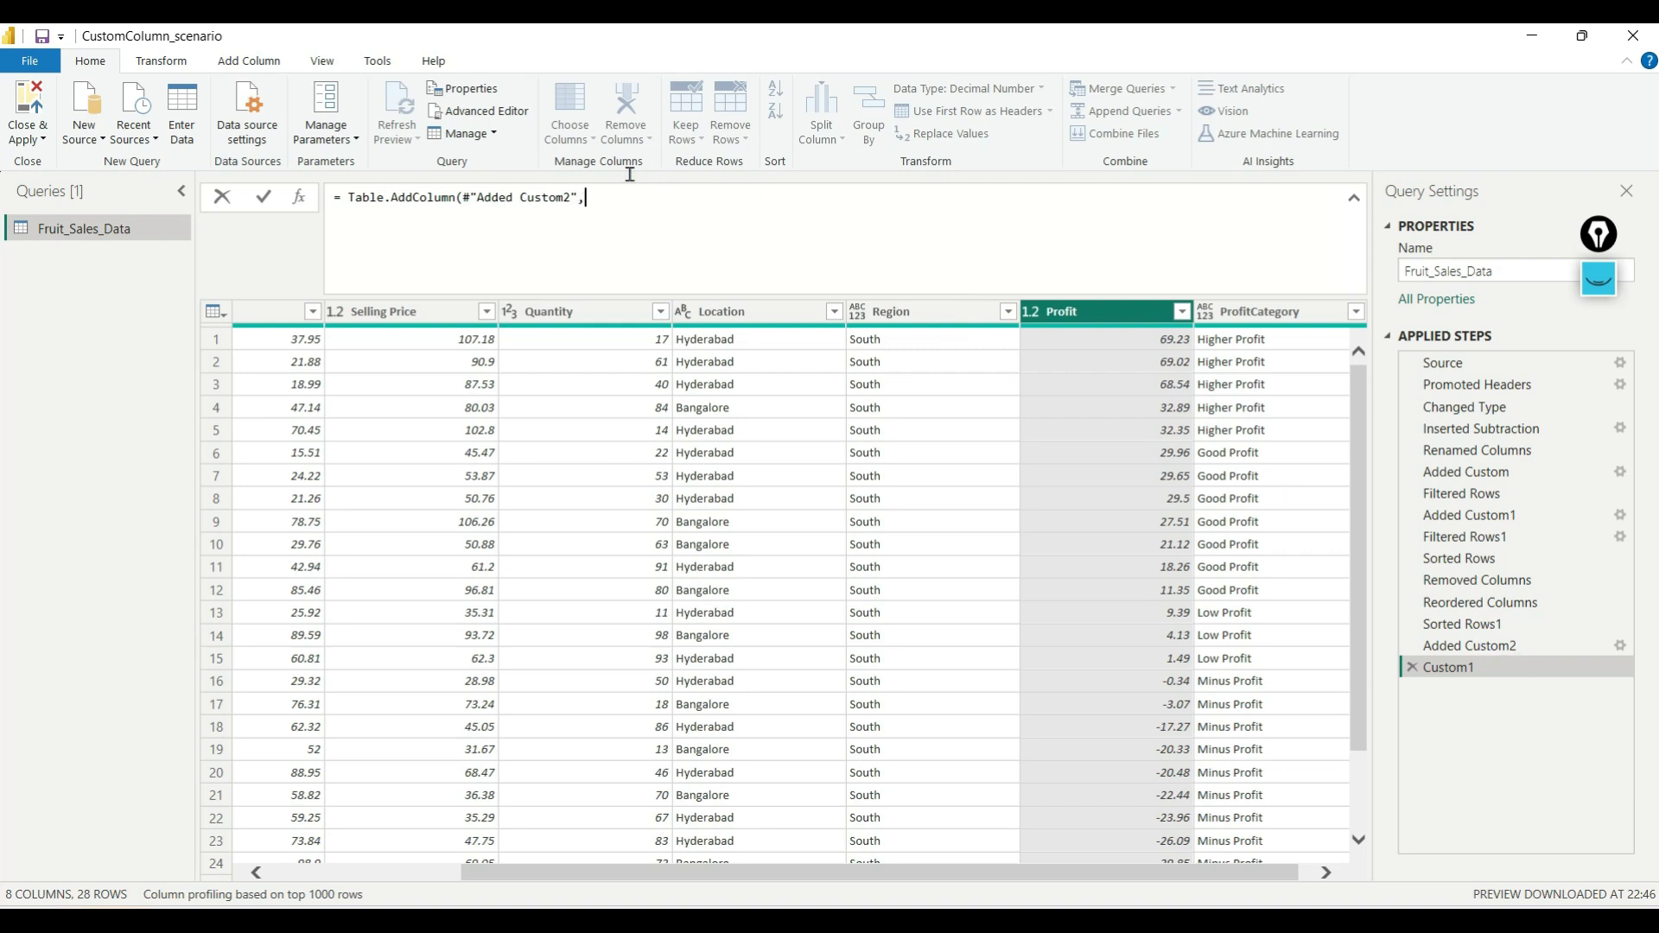
text(,)
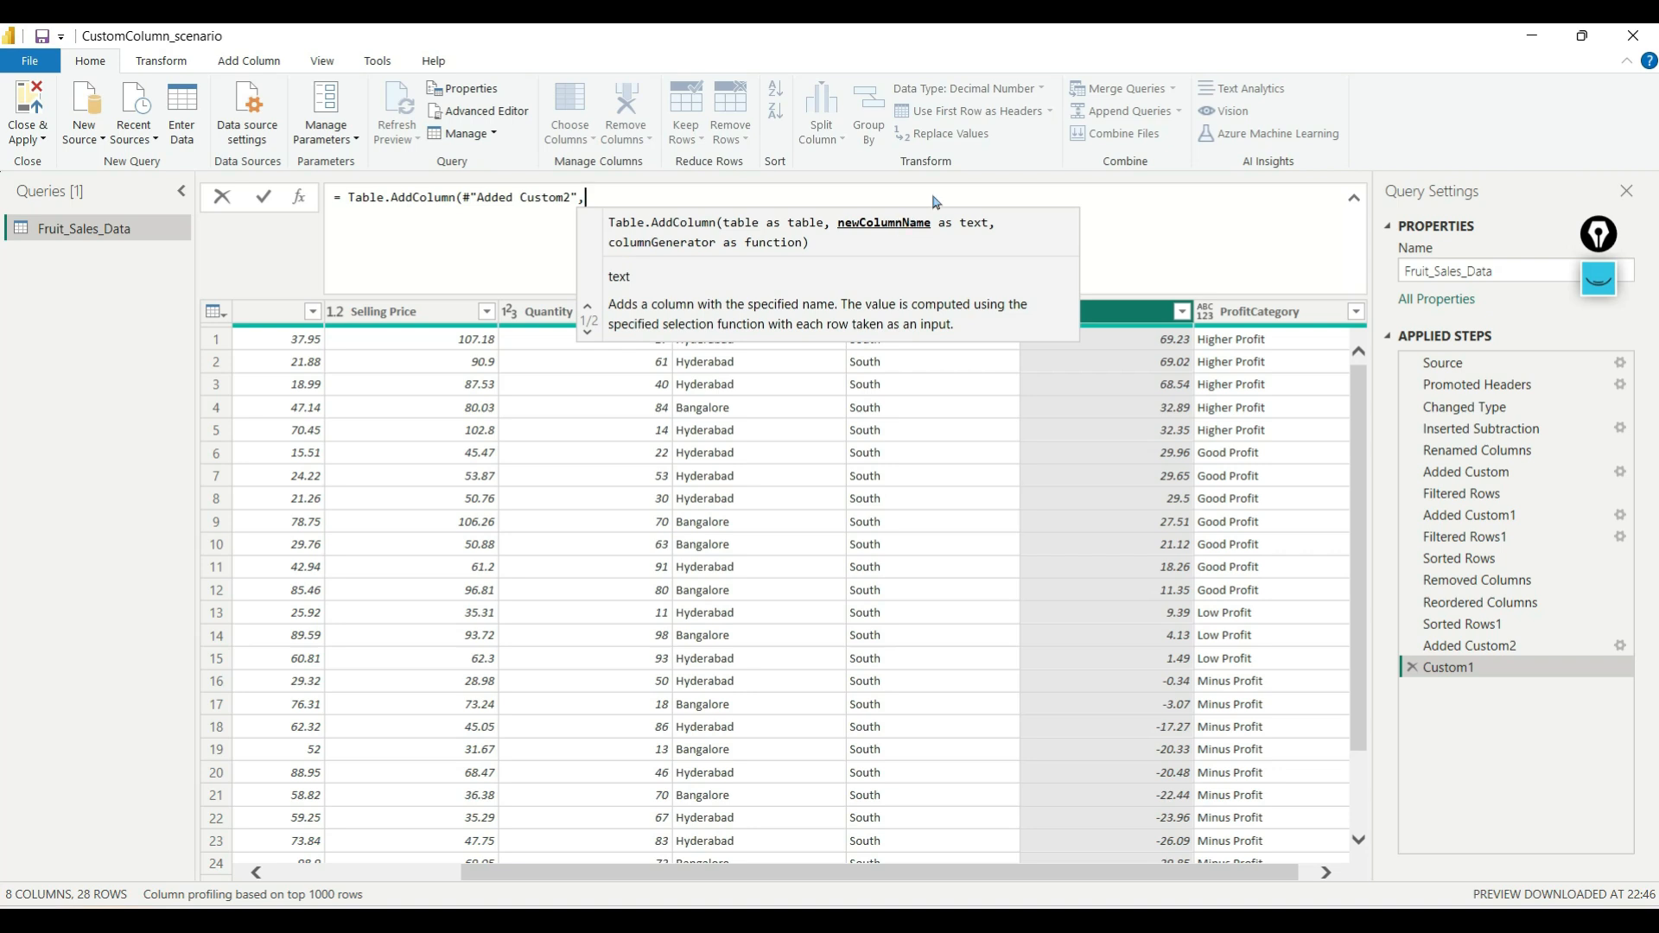
Enter "Profit1" as the new column name argument in the Table.AddColumn formula.
text("")
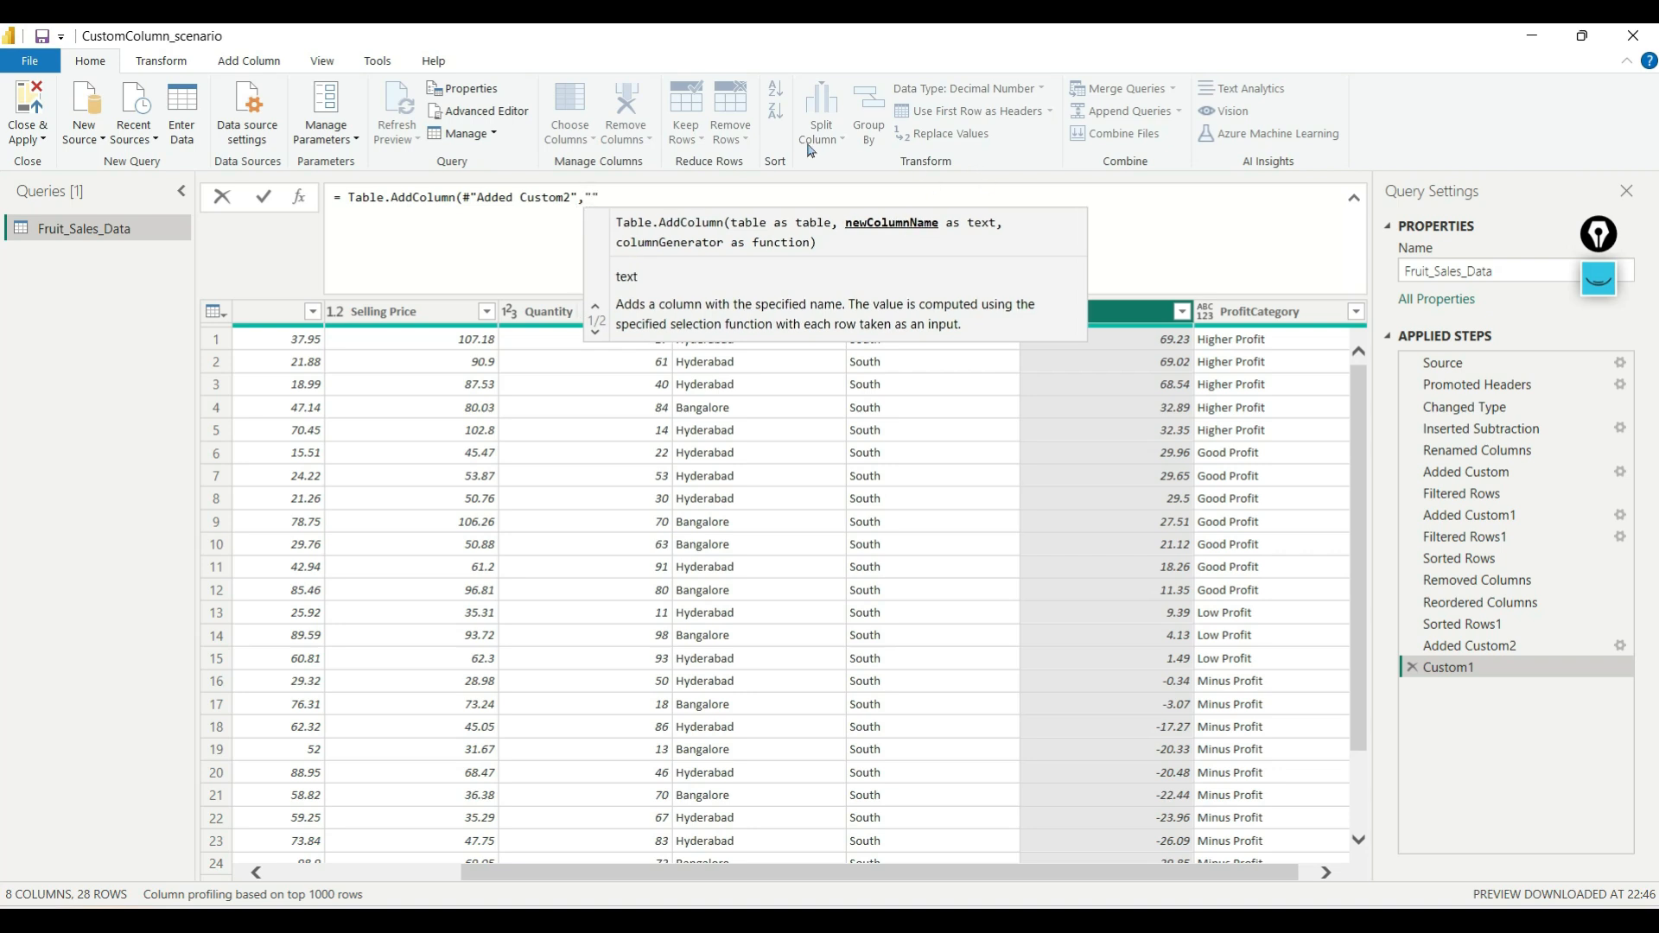
text(Profit)
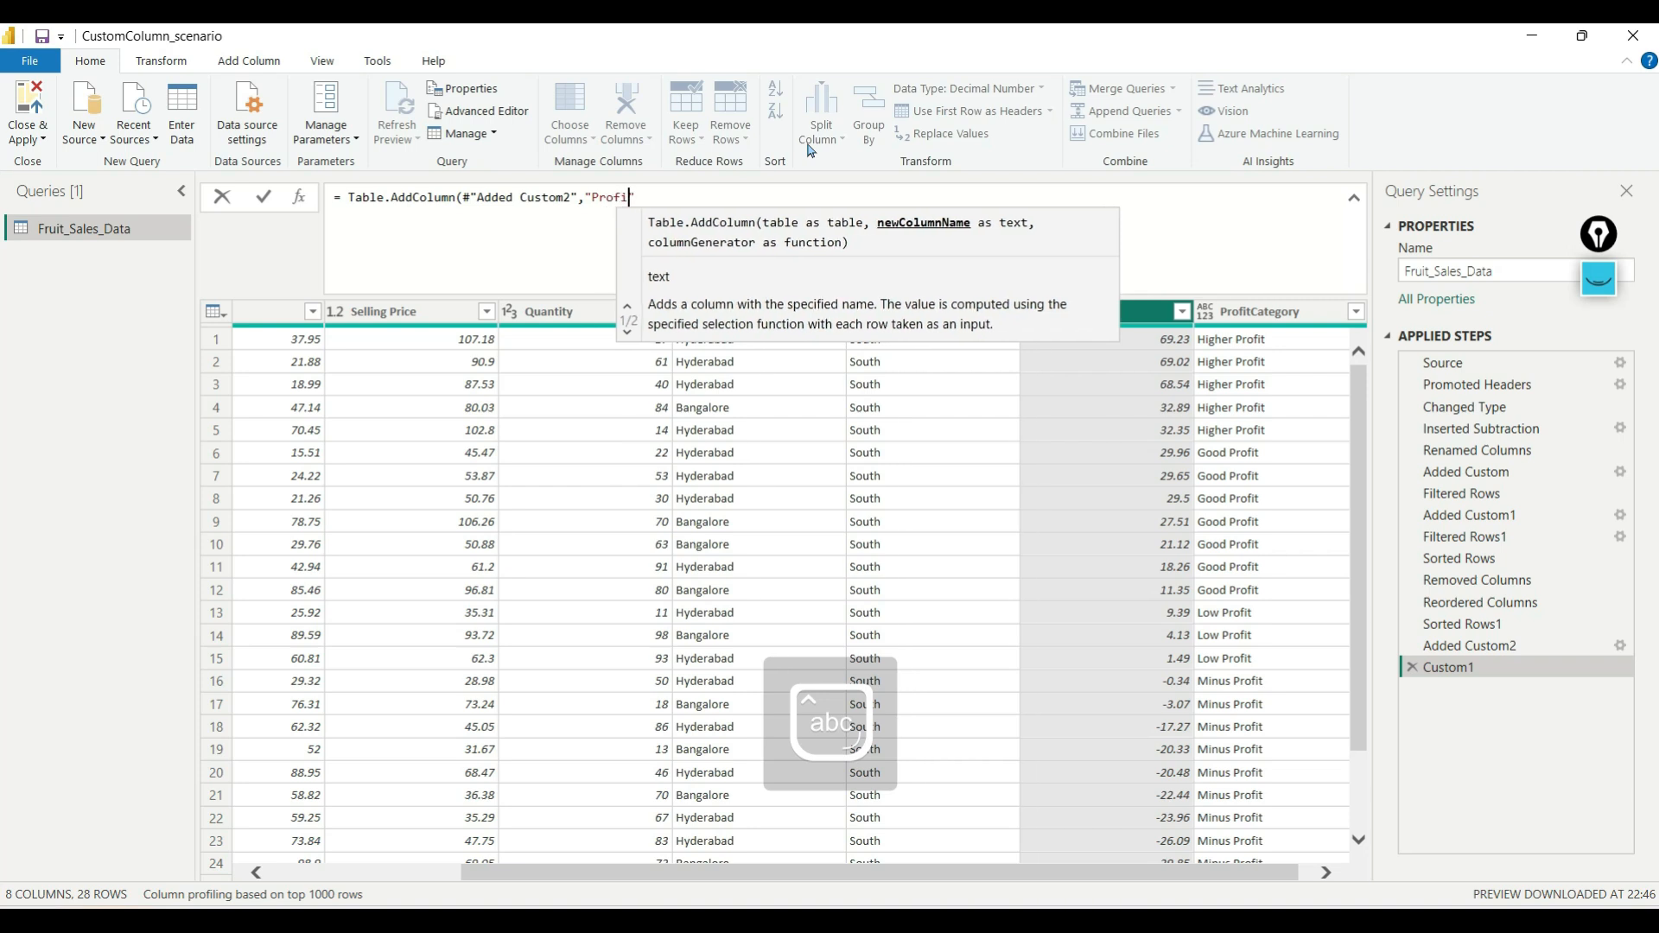
text(1)
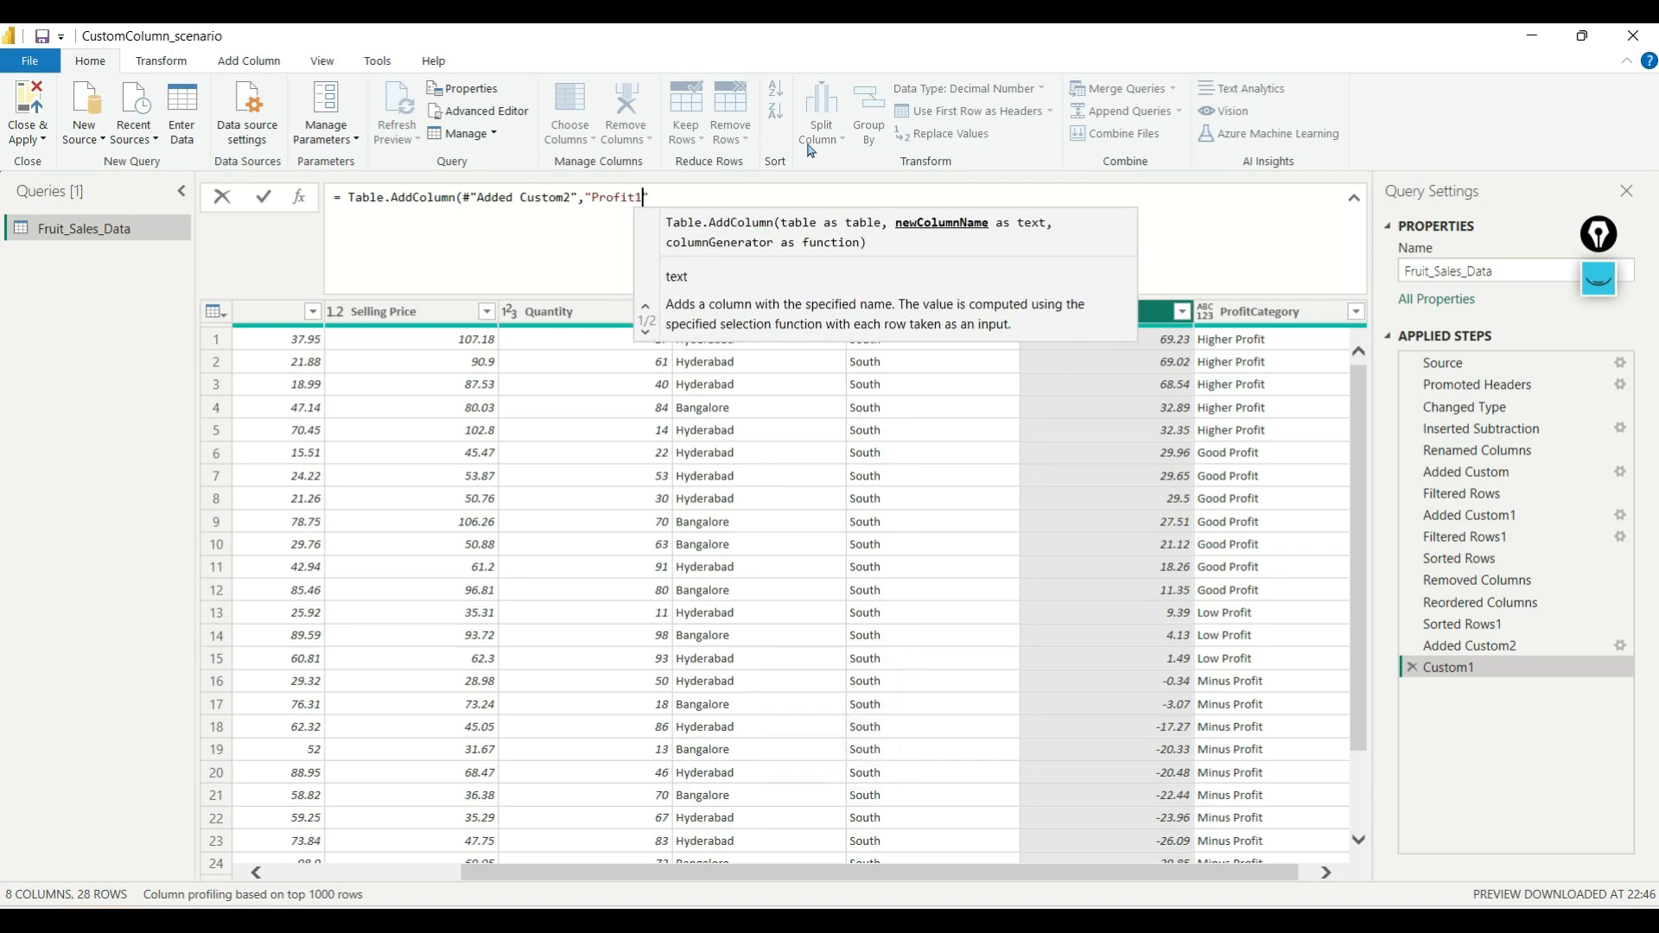
key(Return)
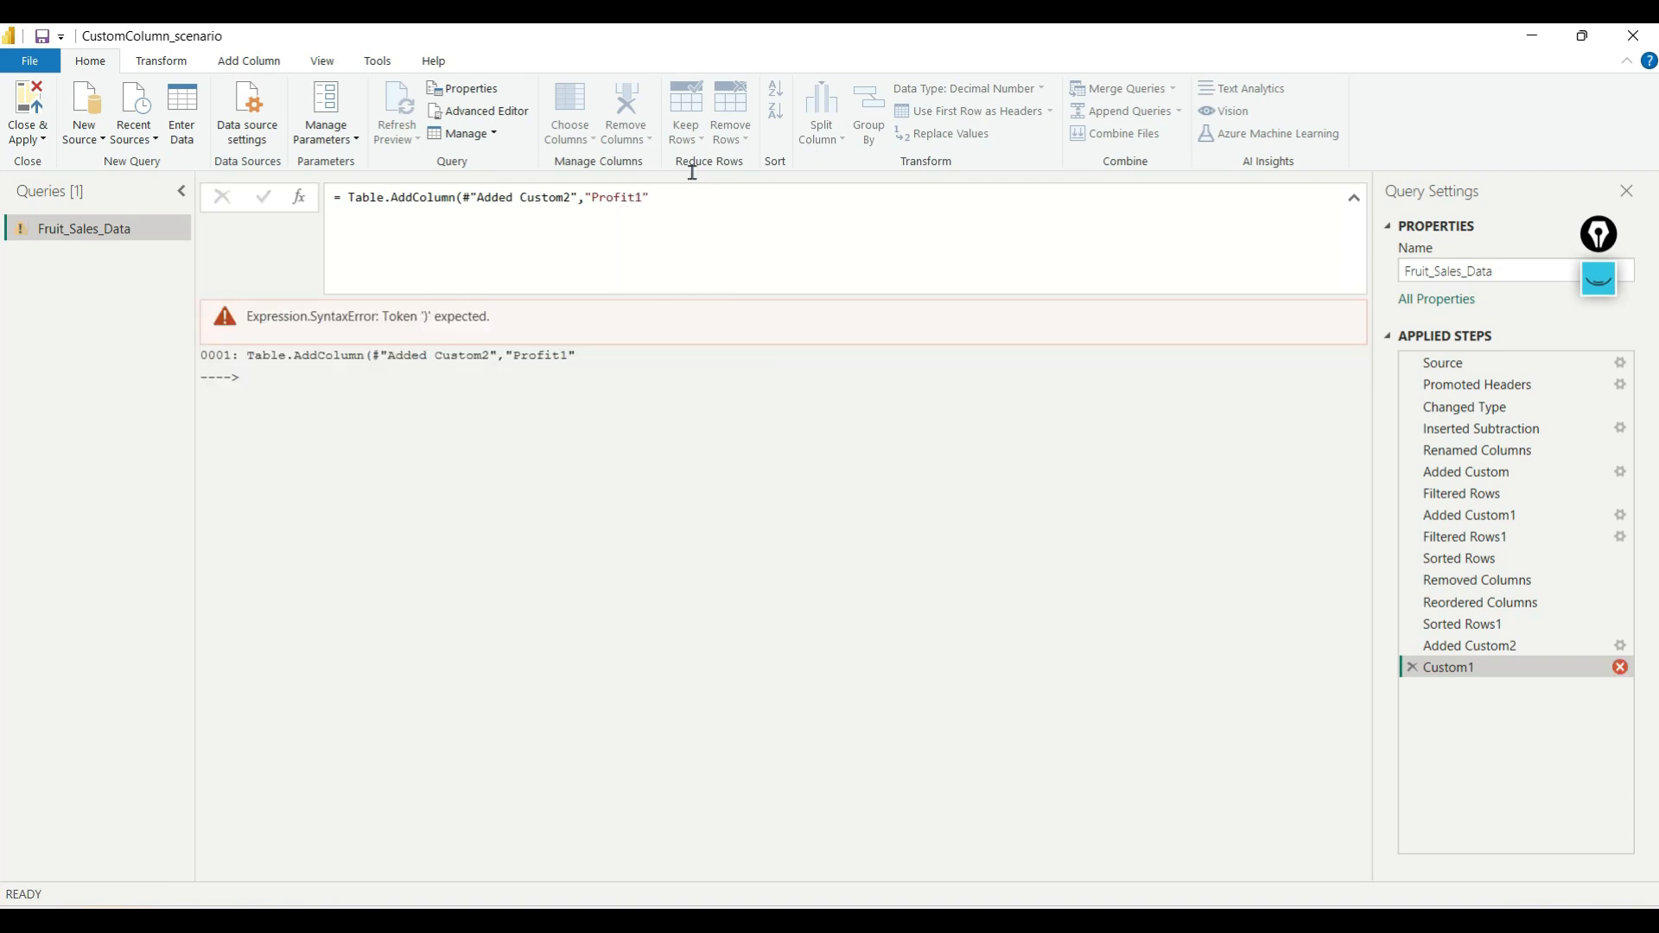
Complete the formula with the column generator each [Selling Price]-[Cost Price] and apply it.
click(695, 177)
text(,)
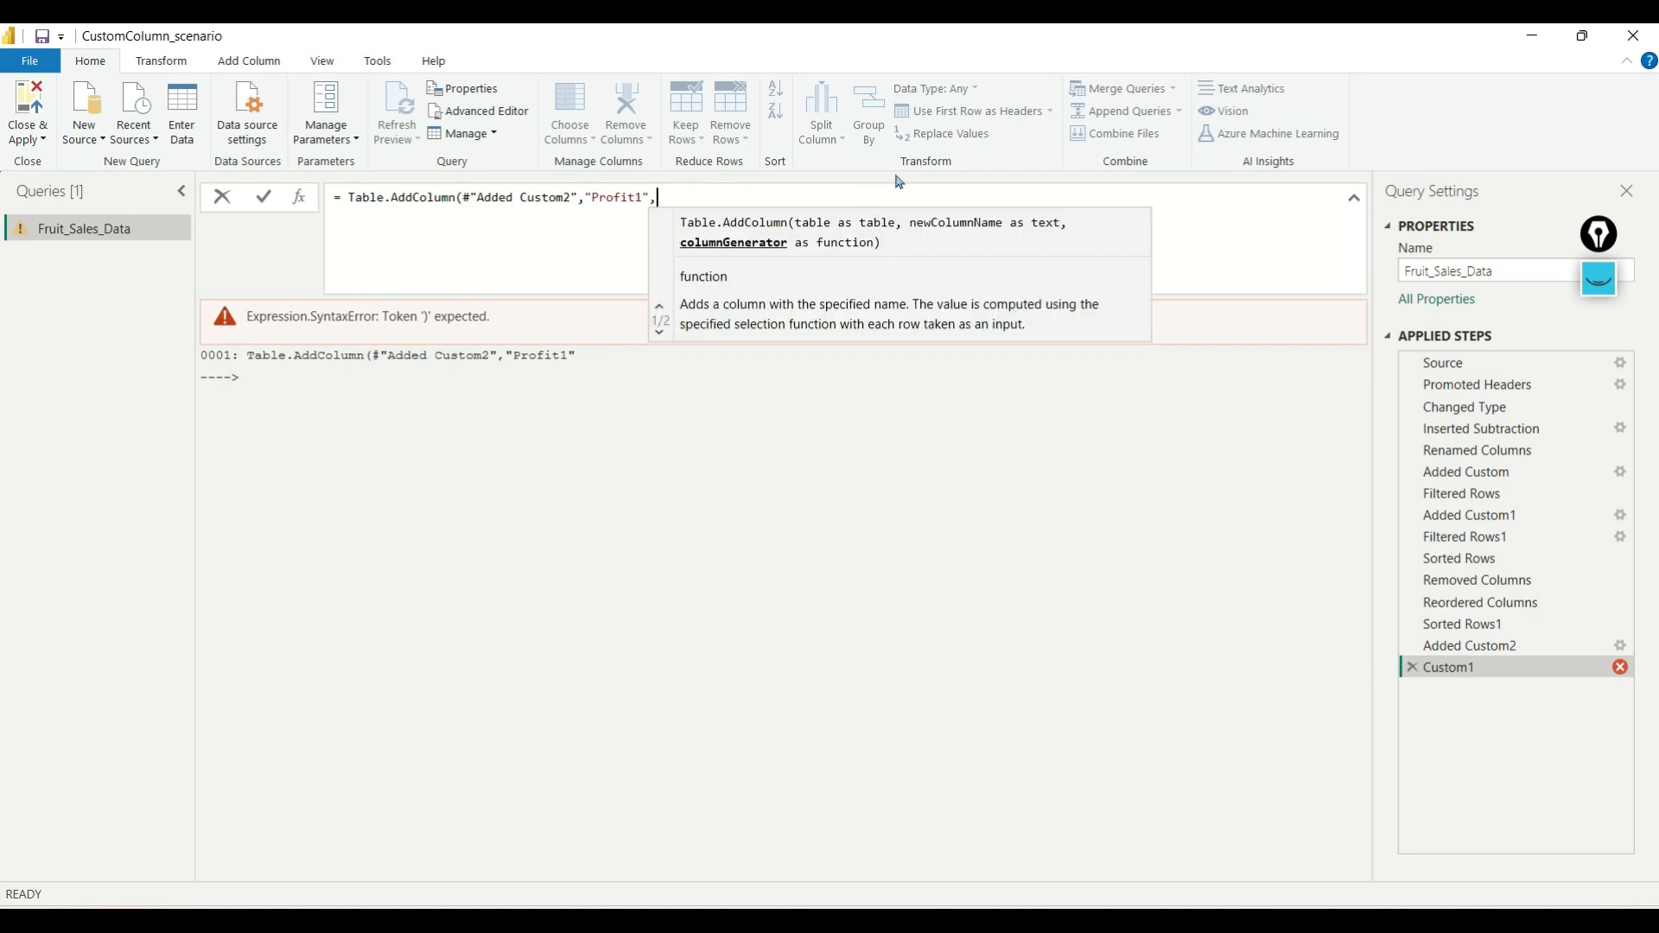
text(each)
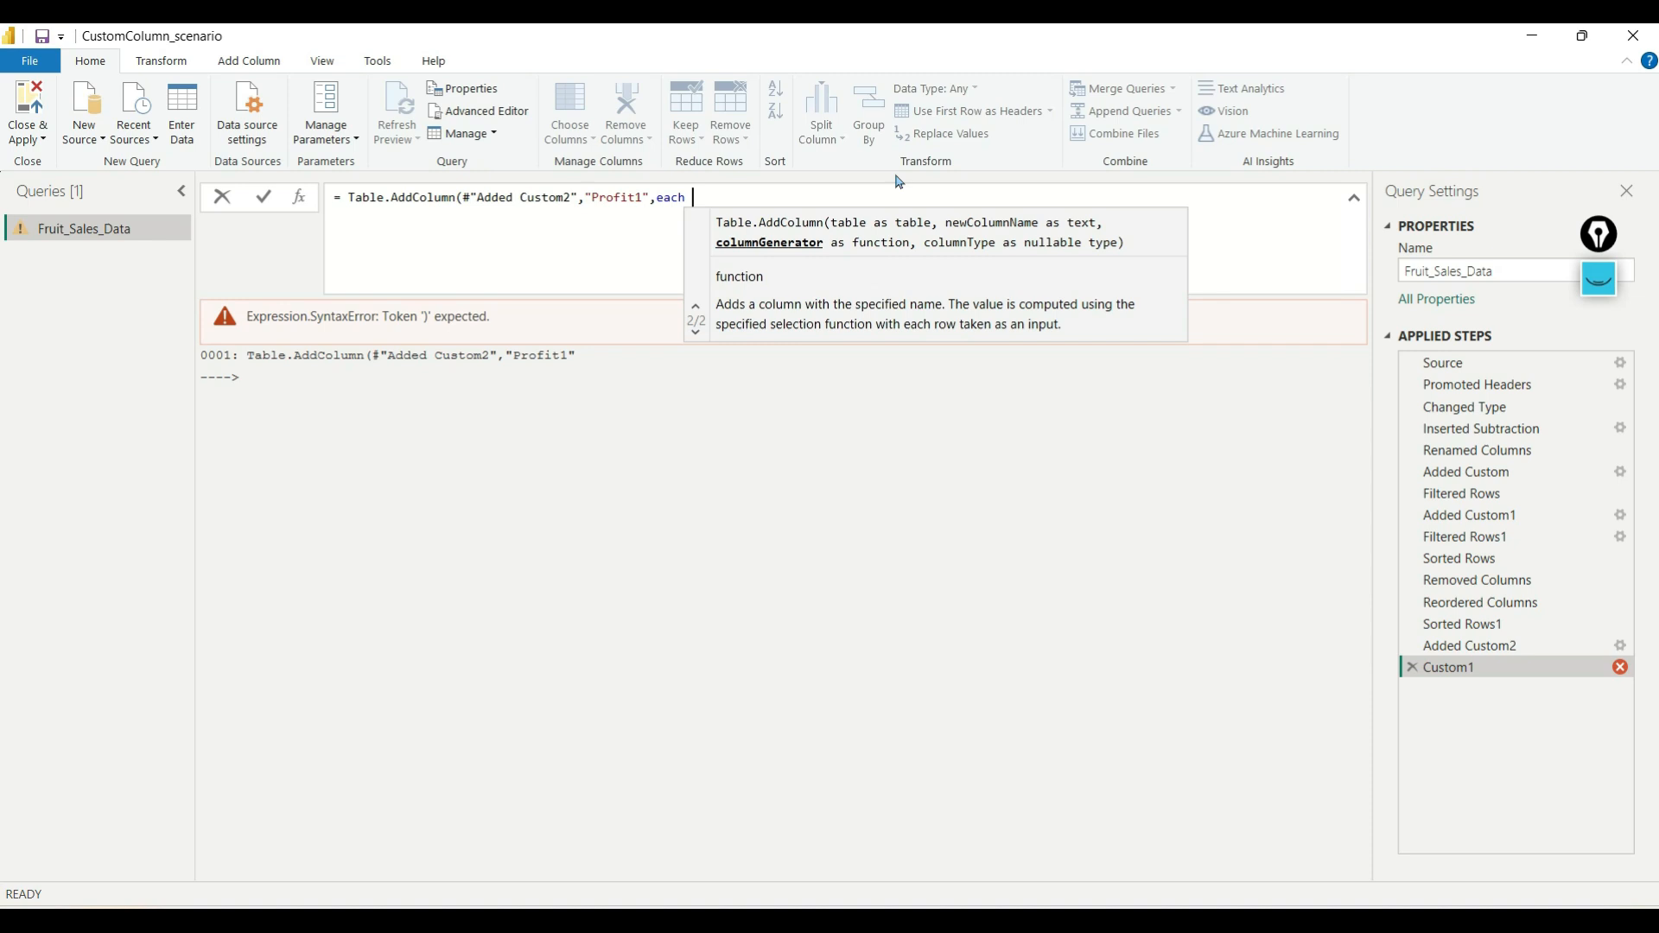
text([S)
key(Caps_Lock)
text(elling Proice]-[Cost Price)
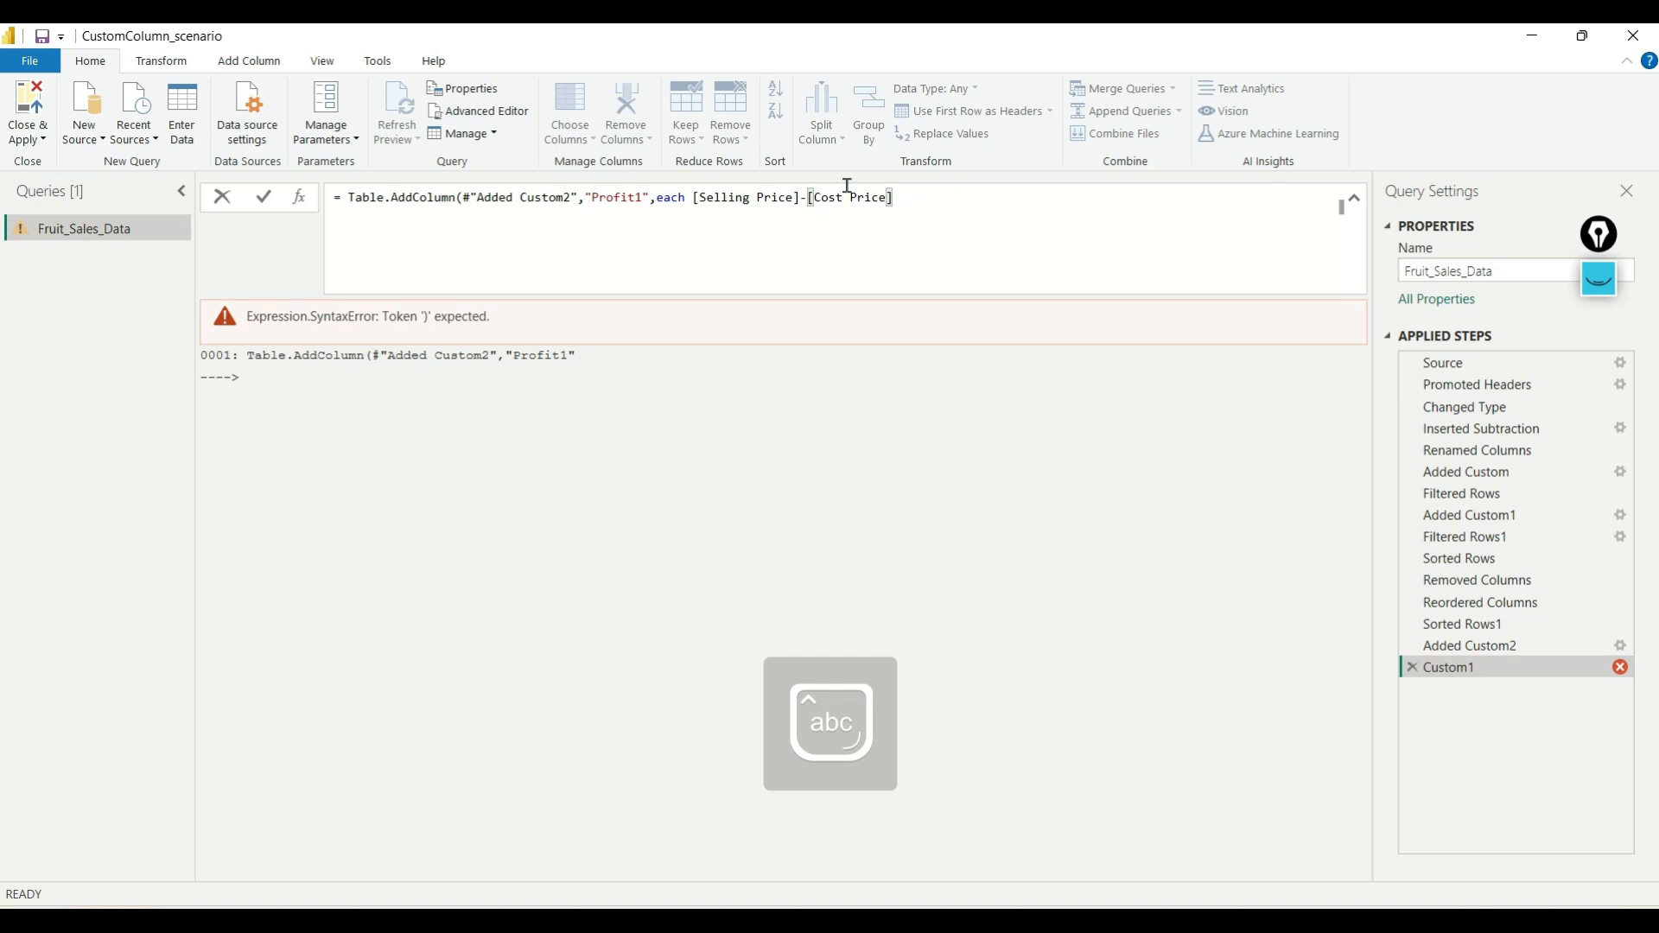
text(]))
key(Return)
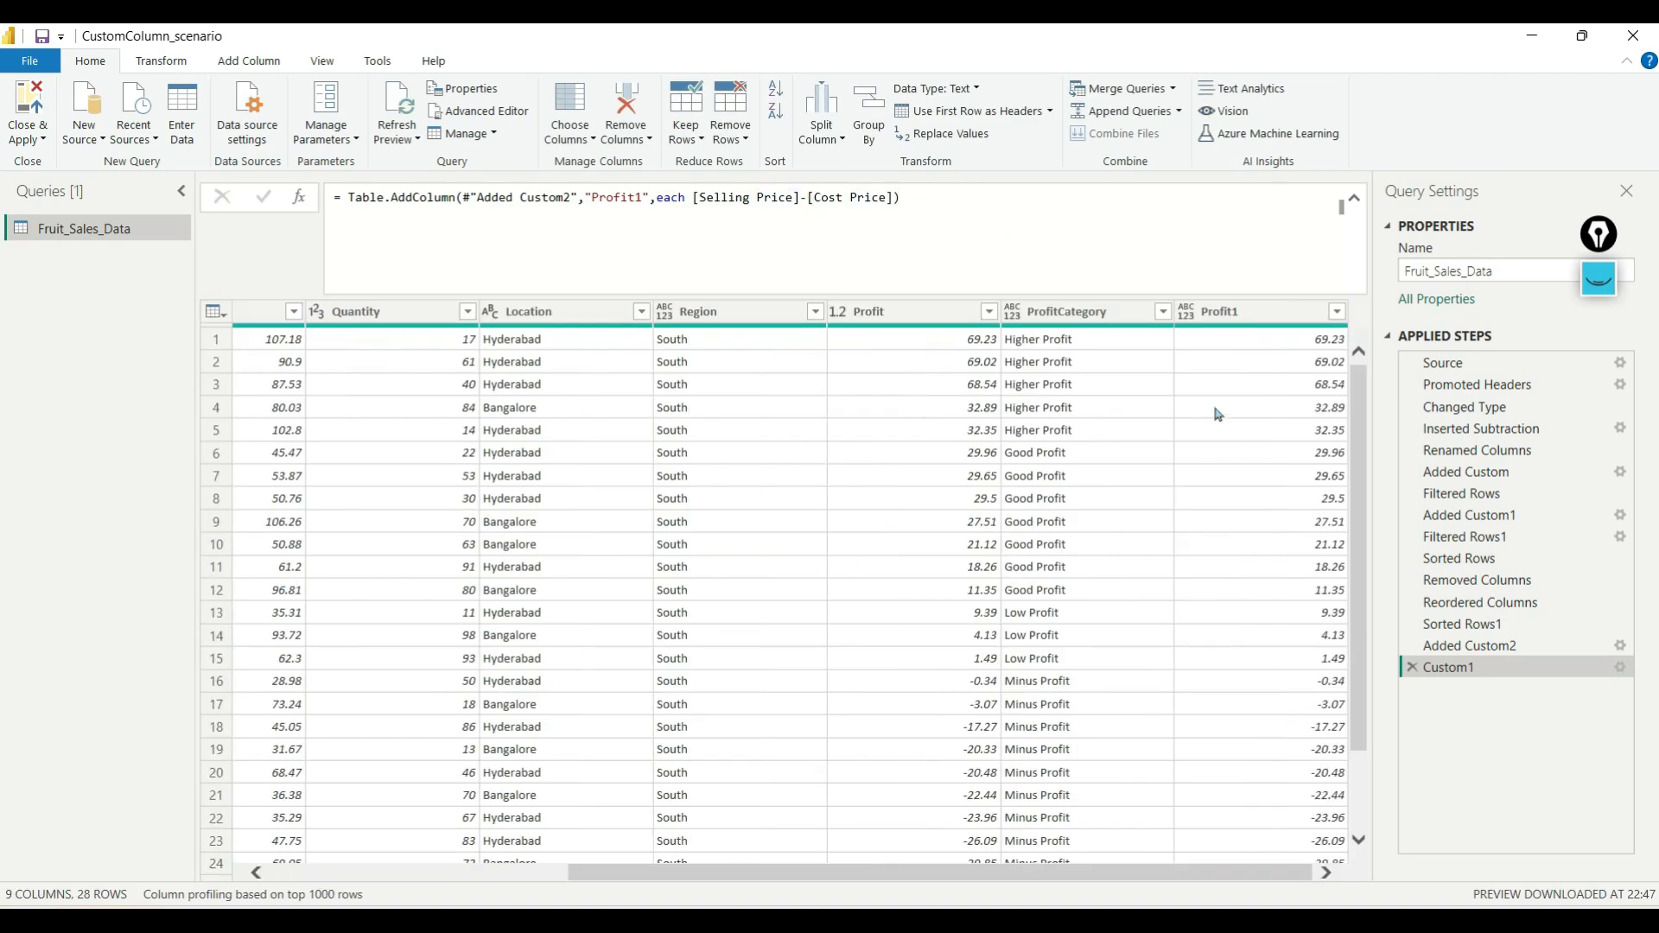
Compare the values of the Profit column with those of the new Profit1 column.
click(937, 311)
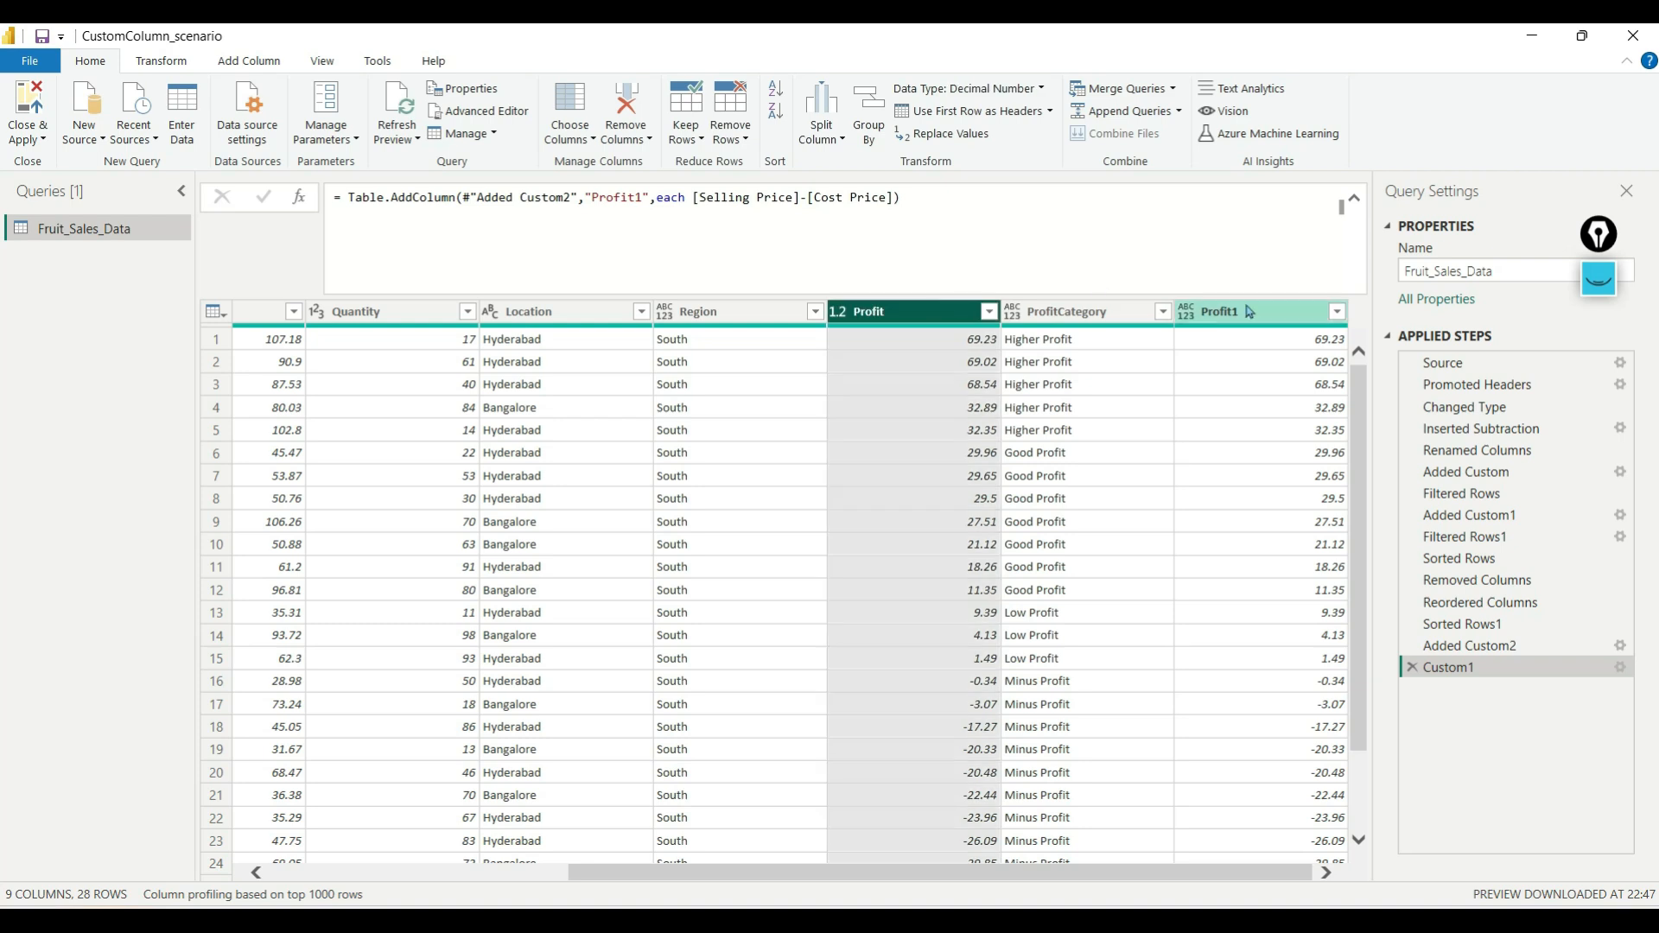
click(1320, 318)
click(951, 313)
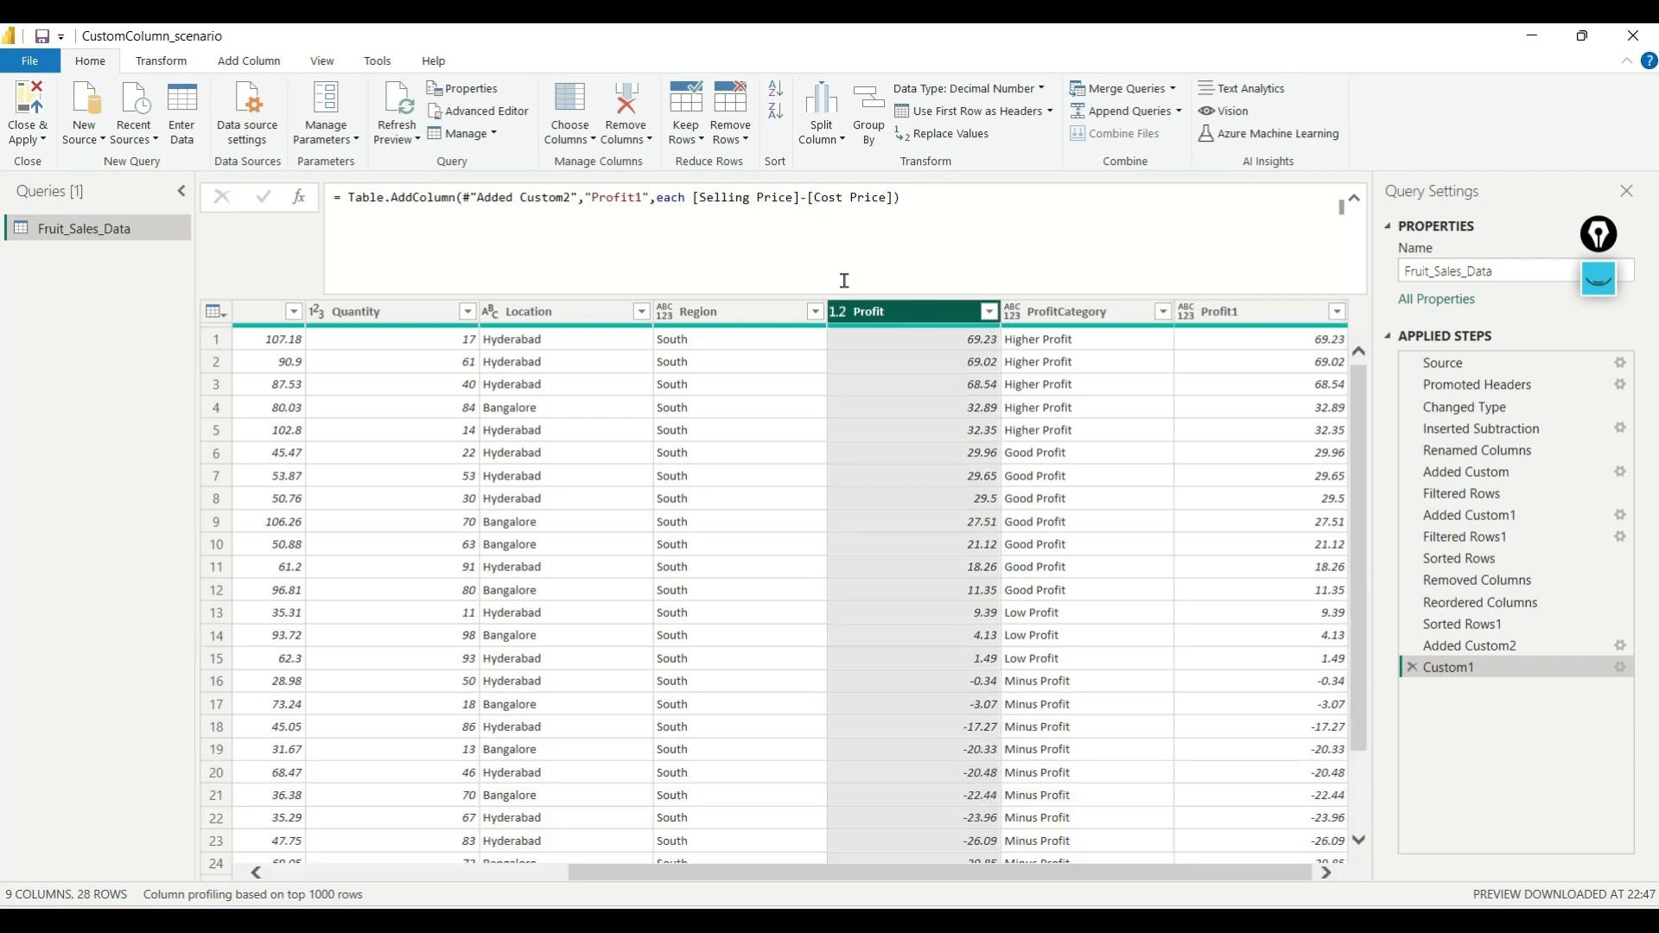
click(1238, 308)
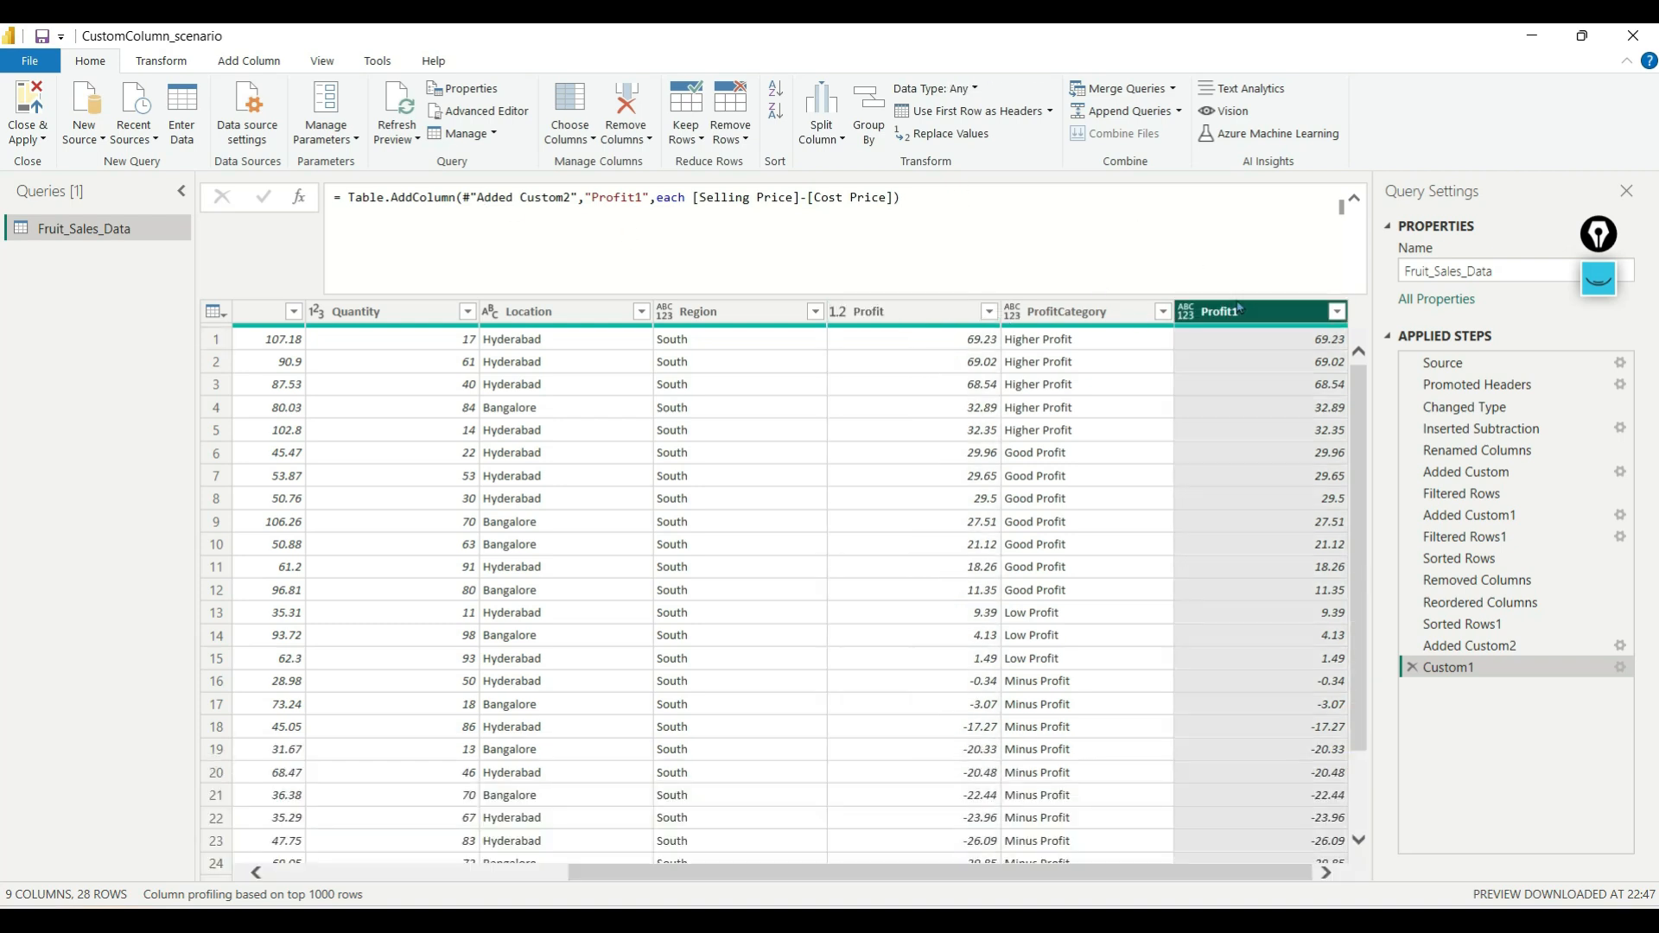
click(924, 309)
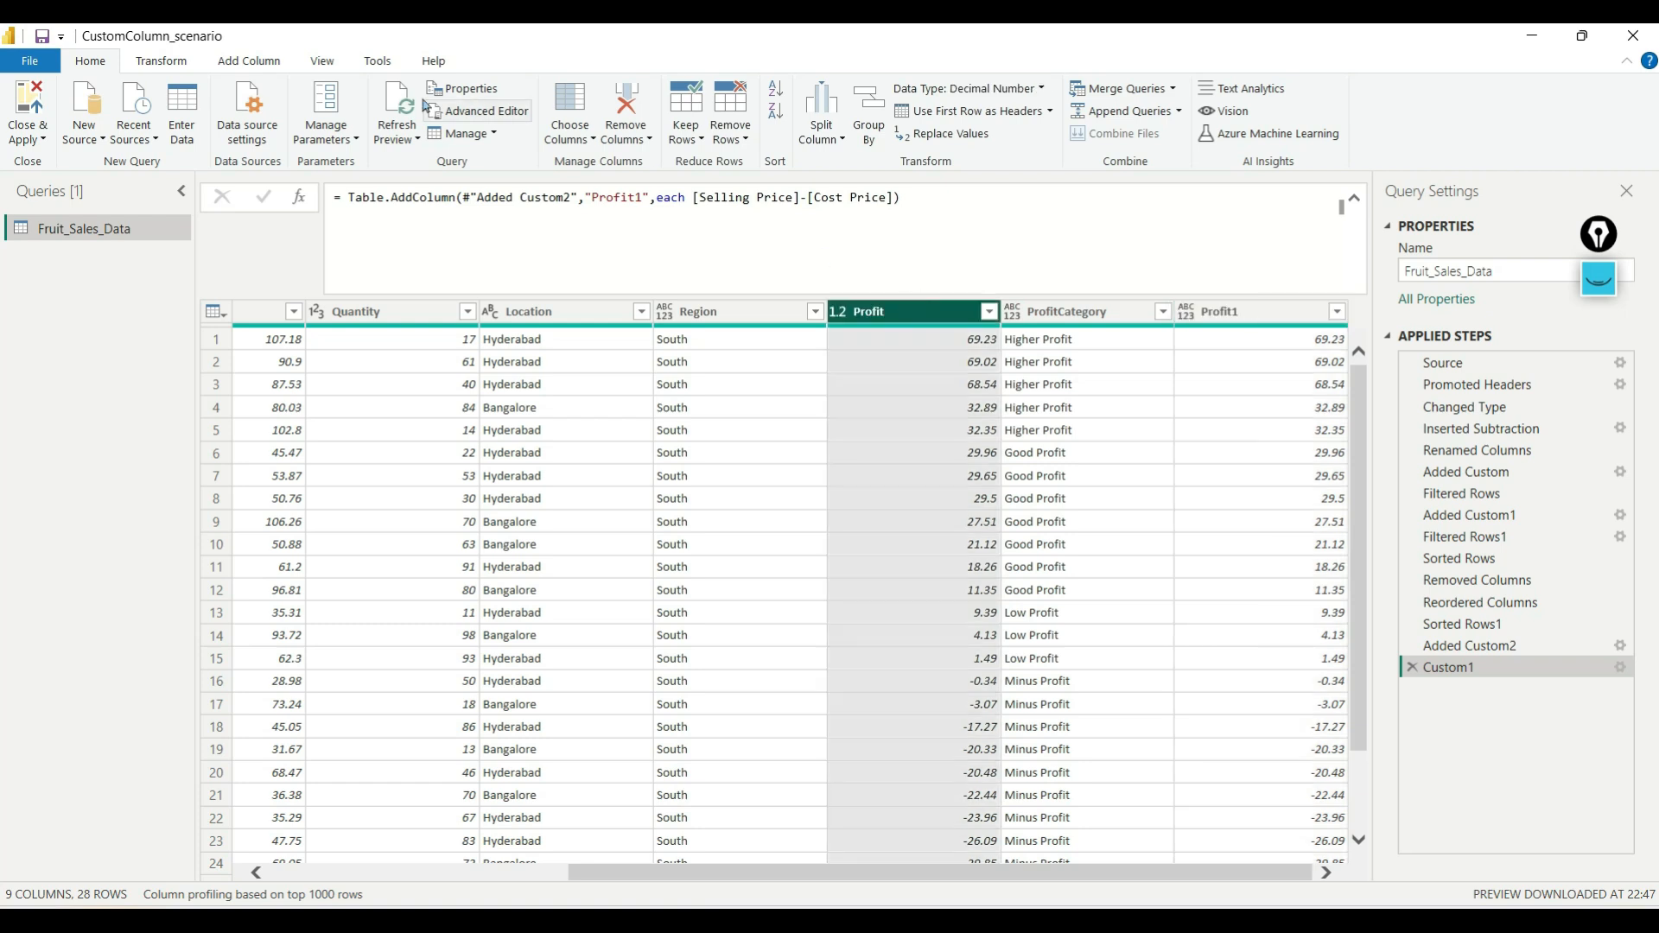
click(1269, 308)
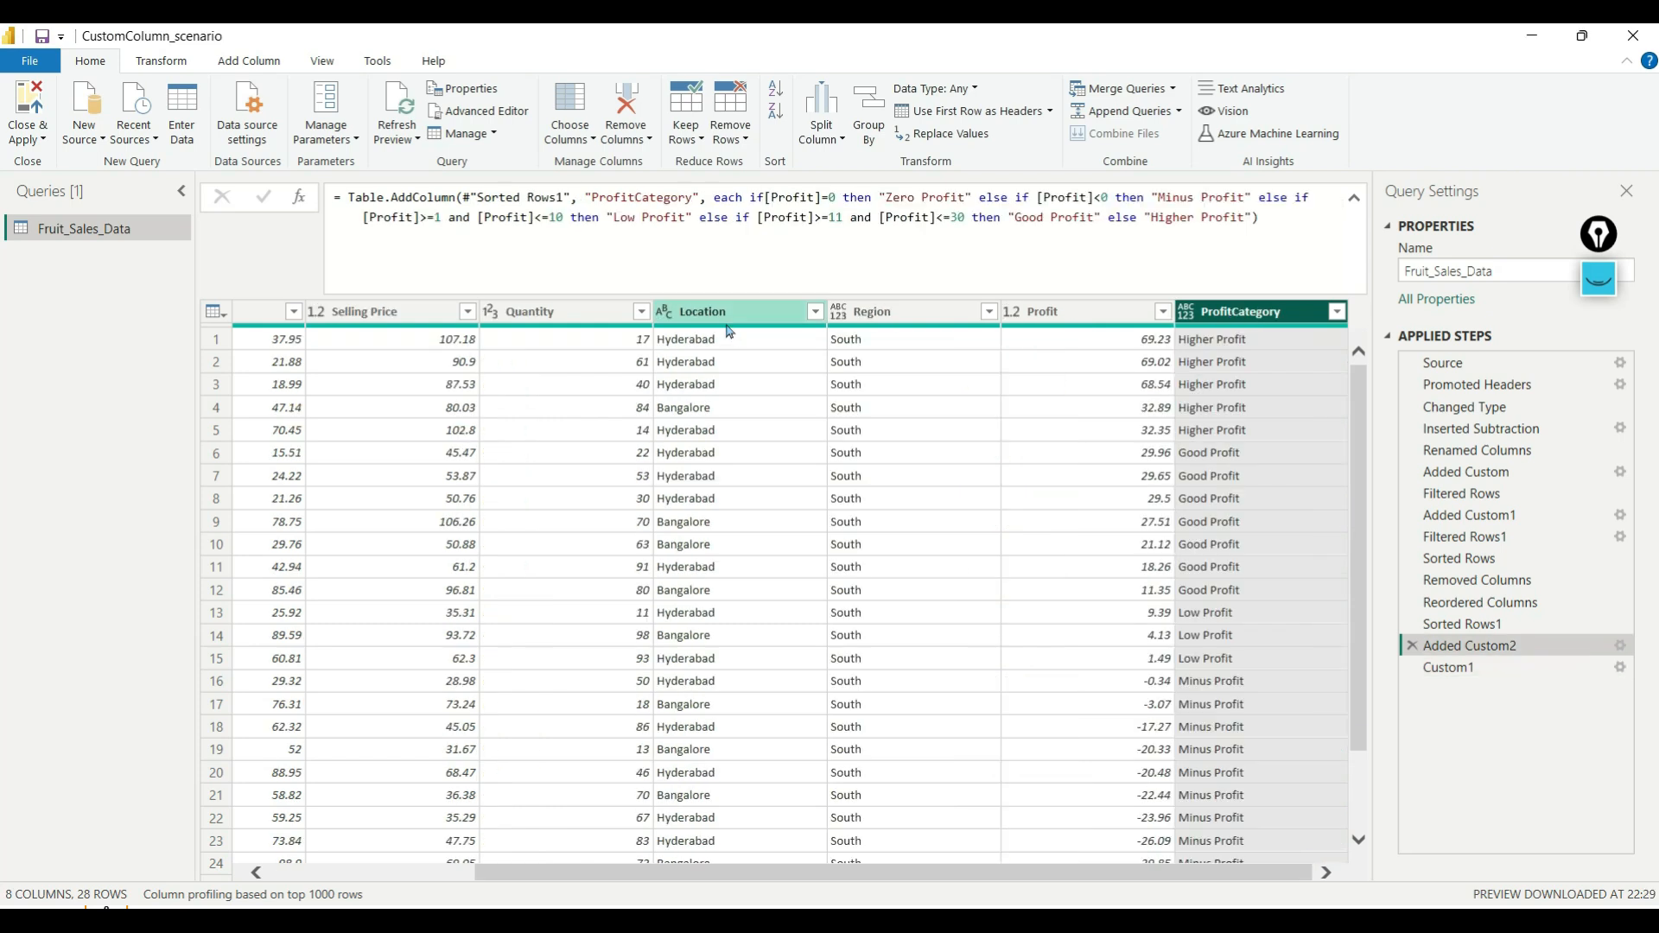
Check the Location column's filter values in the Added Custom2 step without filtering, and return to the Custom1 step.
click(723, 317)
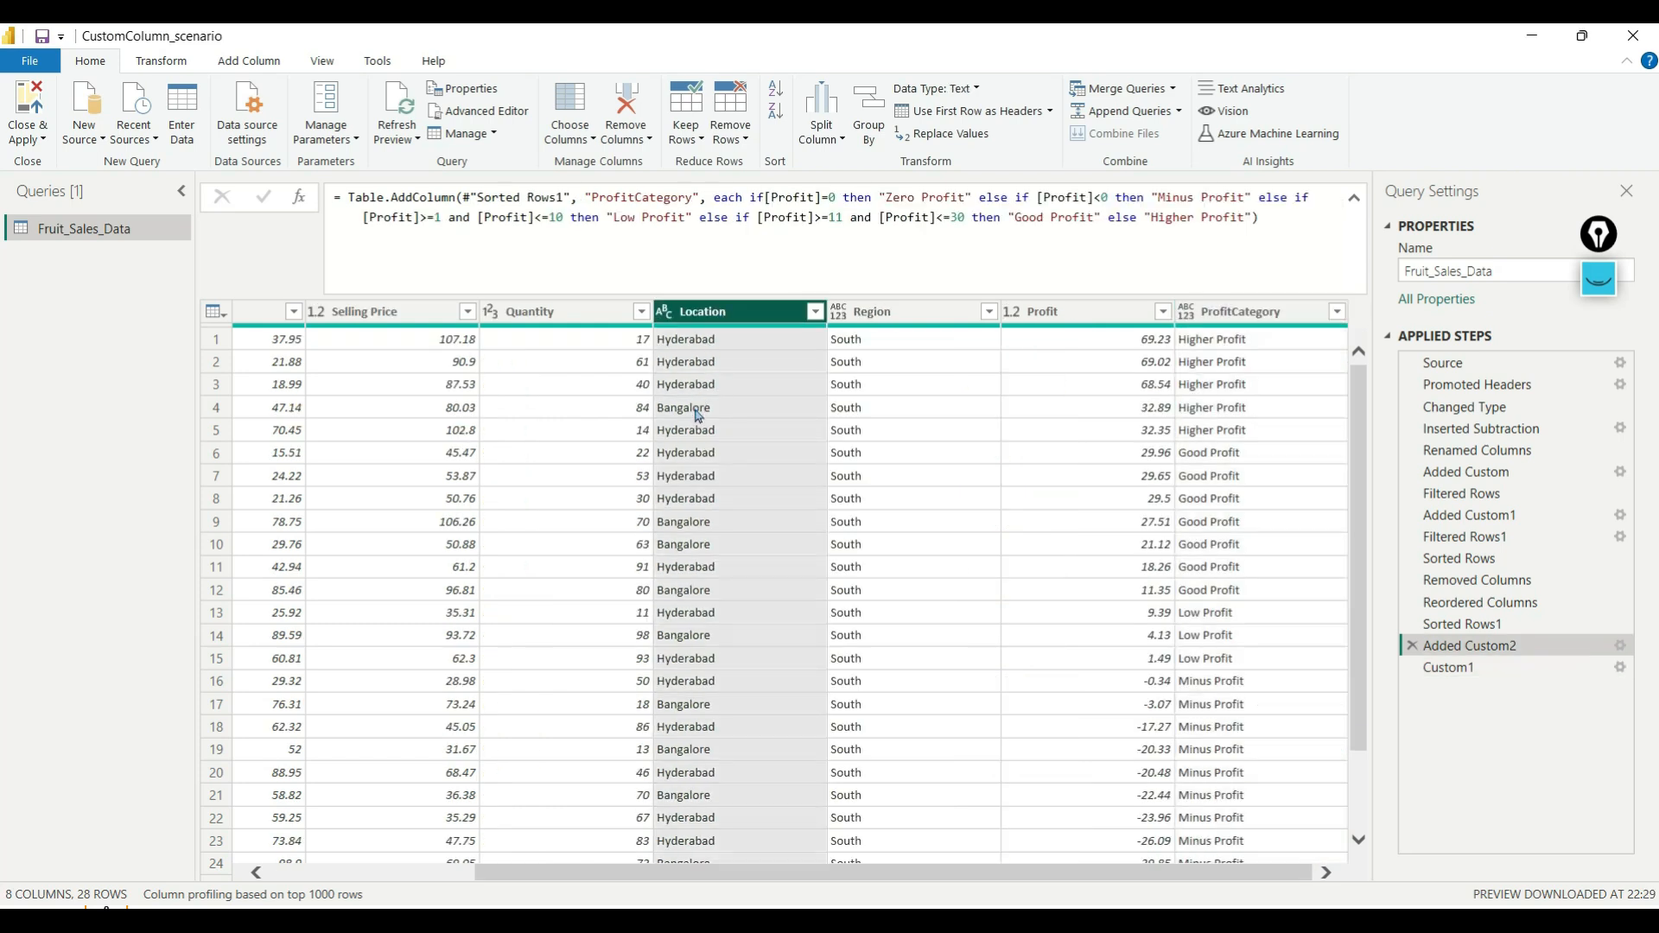
click(815, 312)
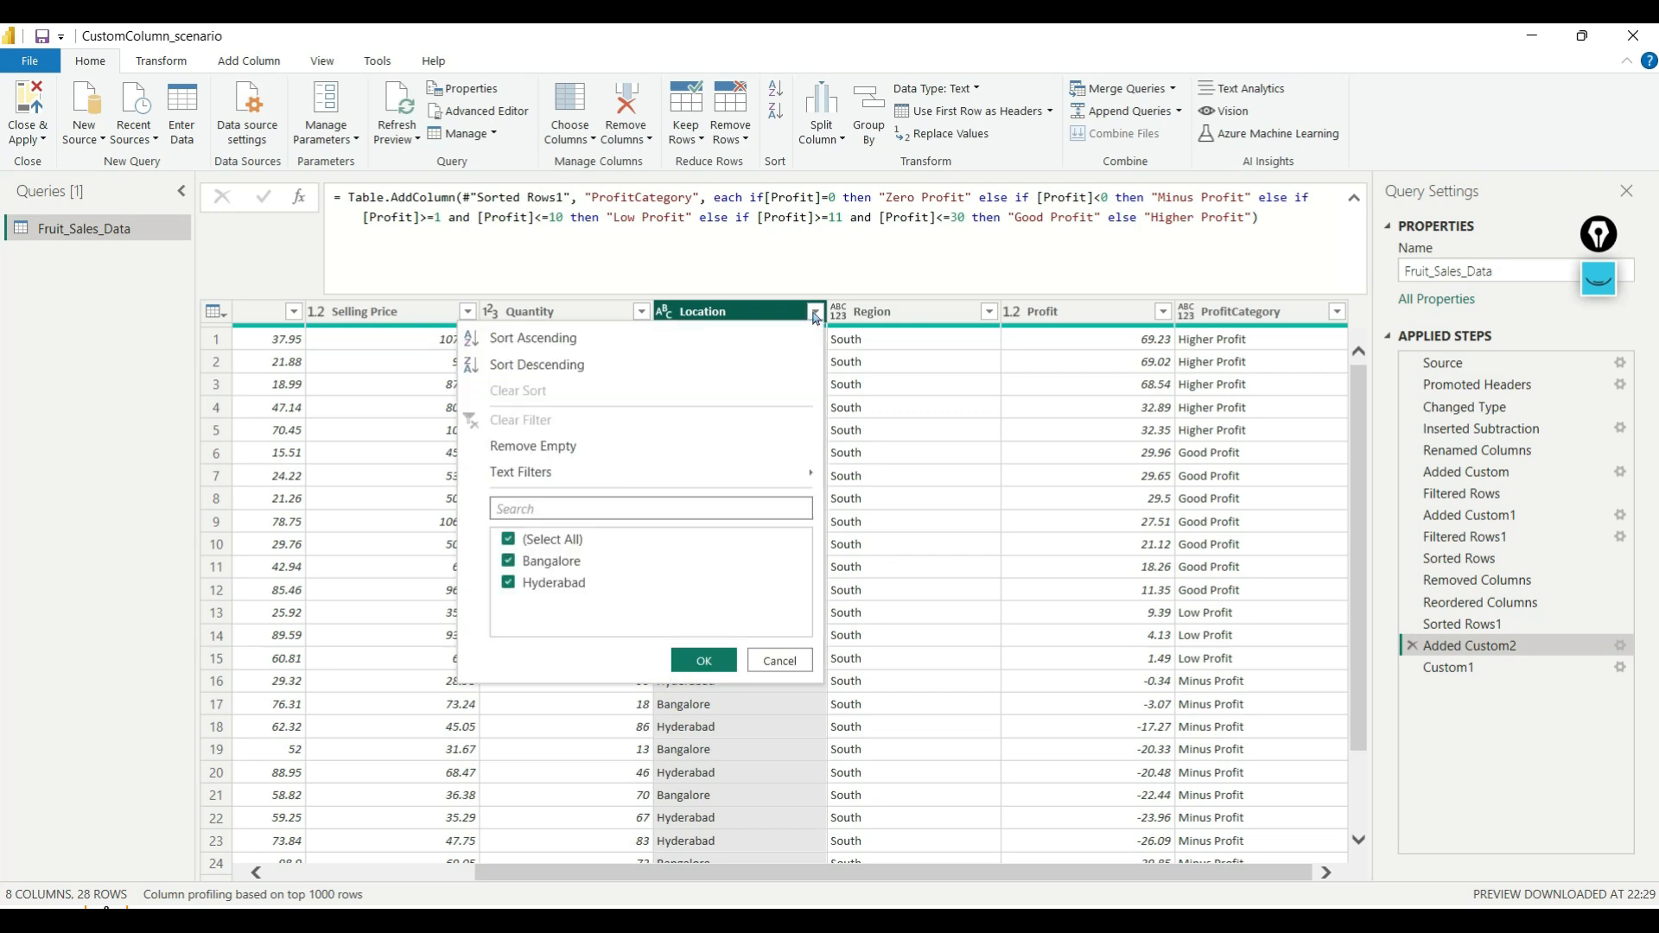
click(766, 657)
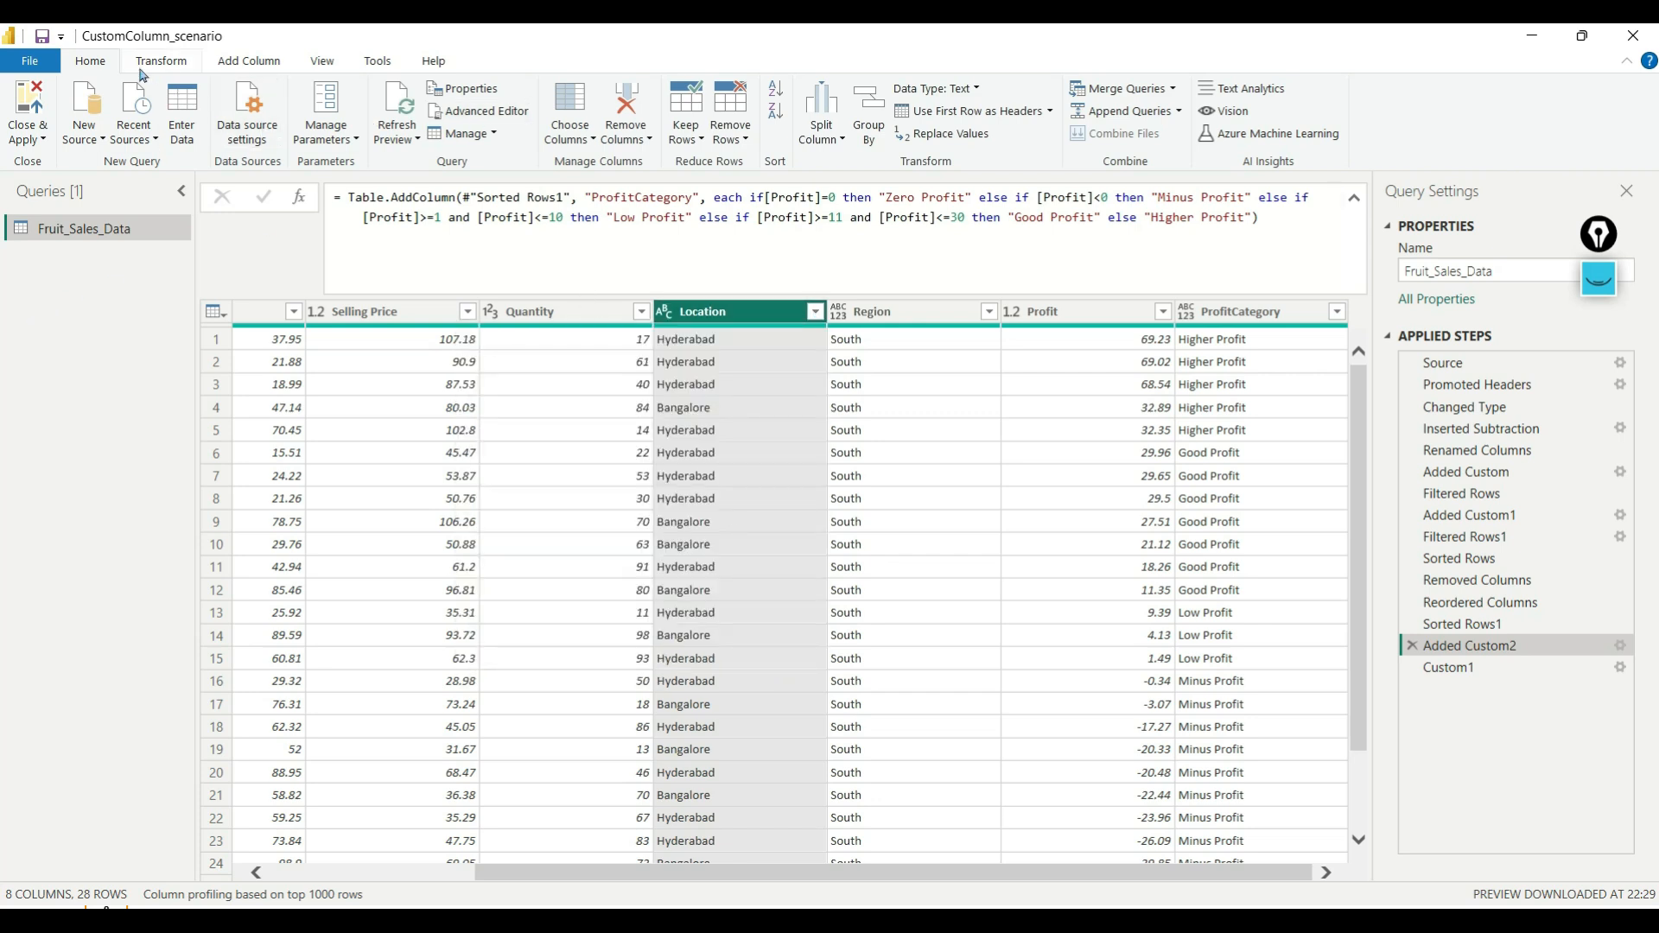
click(1469, 668)
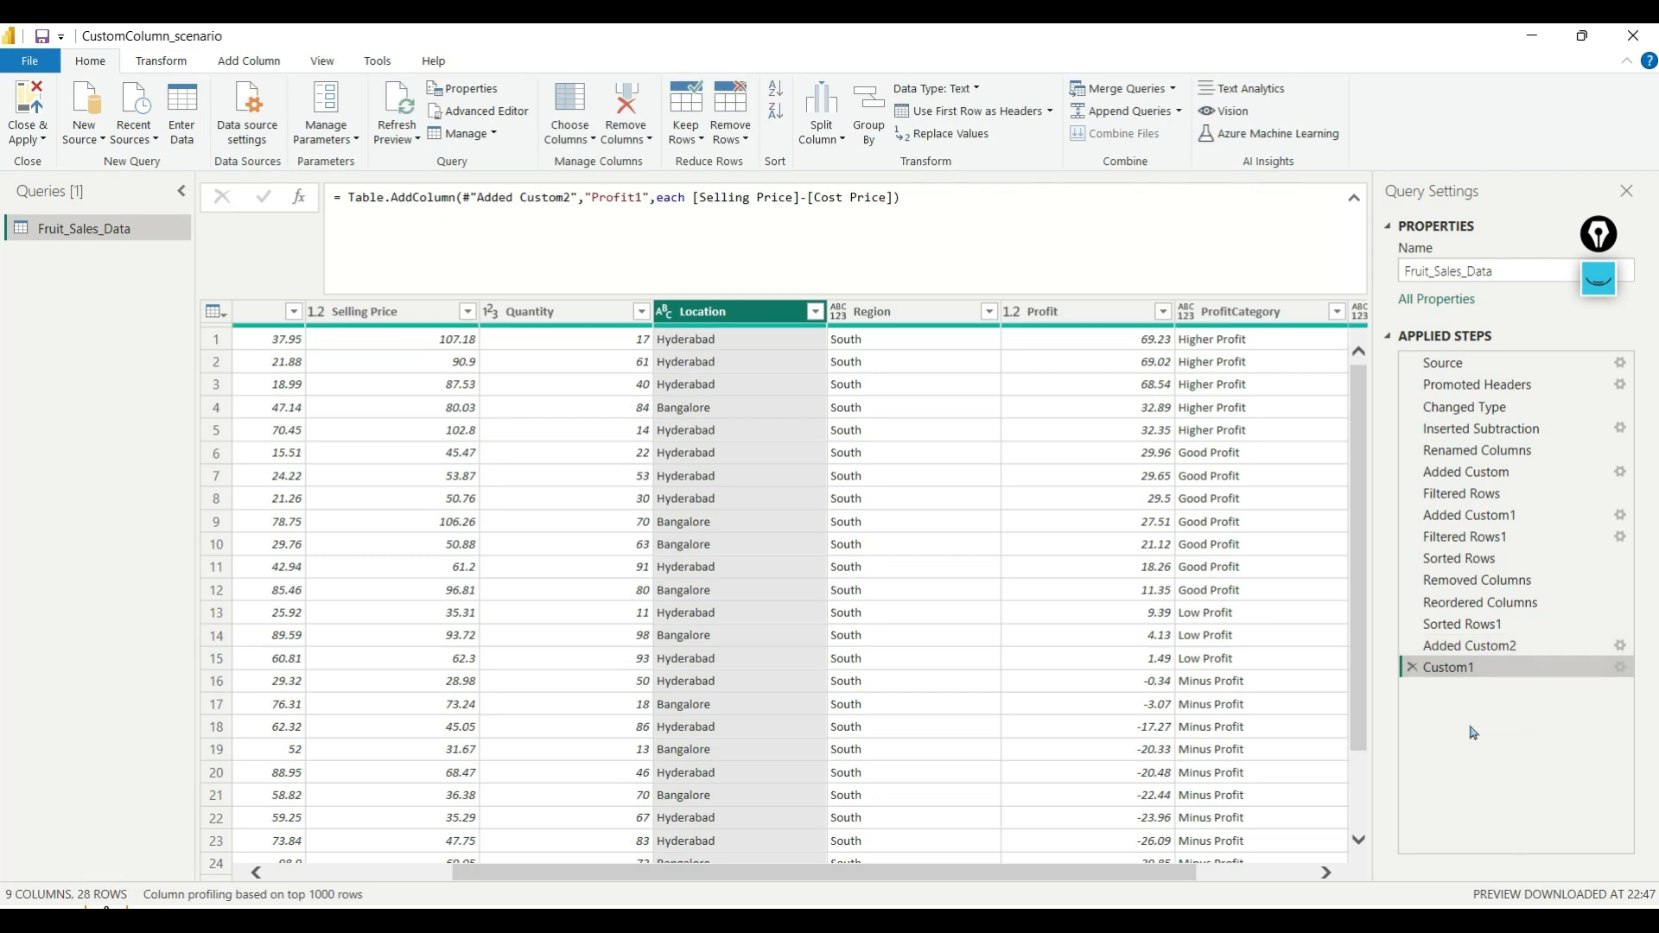
click(298, 200)
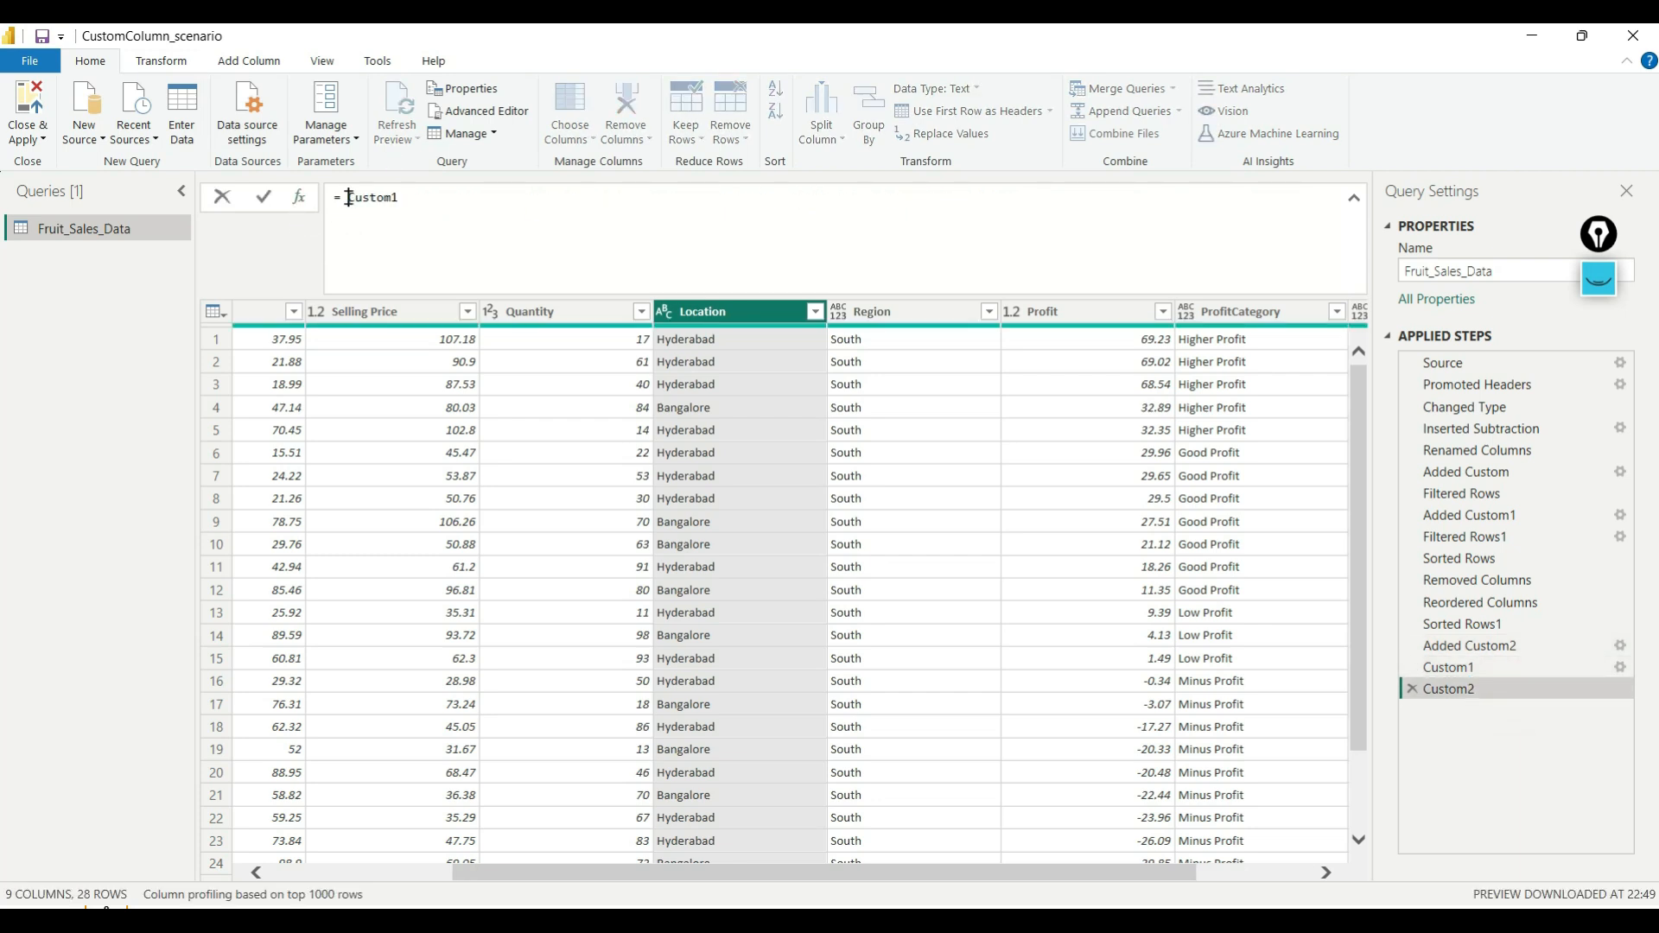
text(Table.AddColumn)
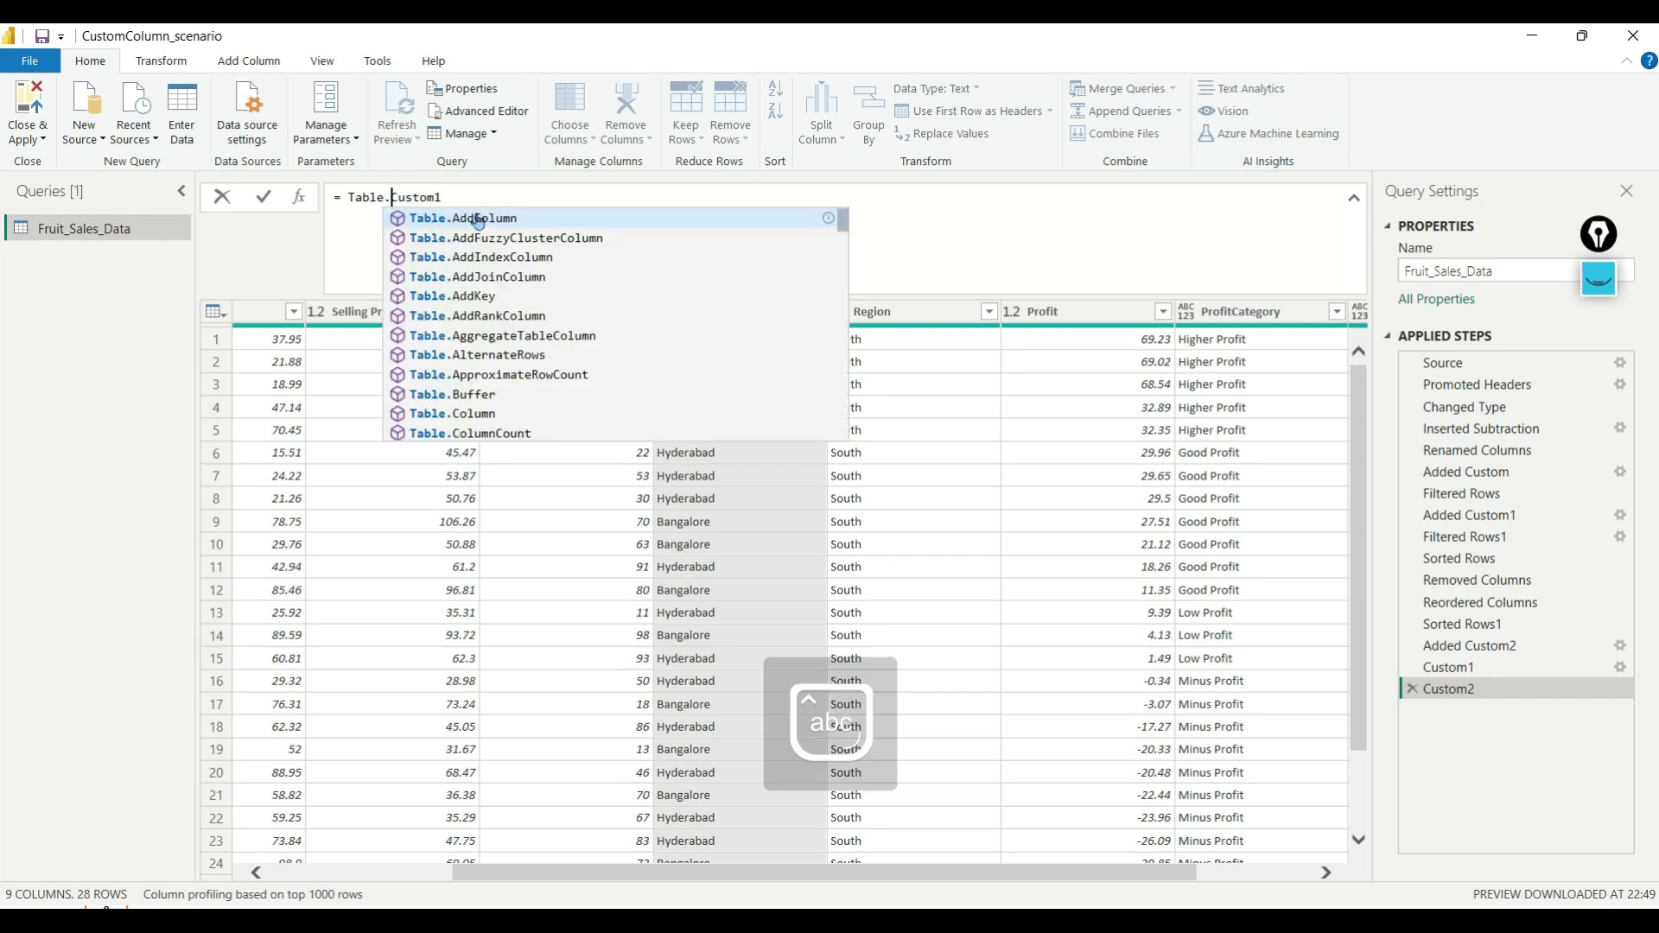
click(478, 219)
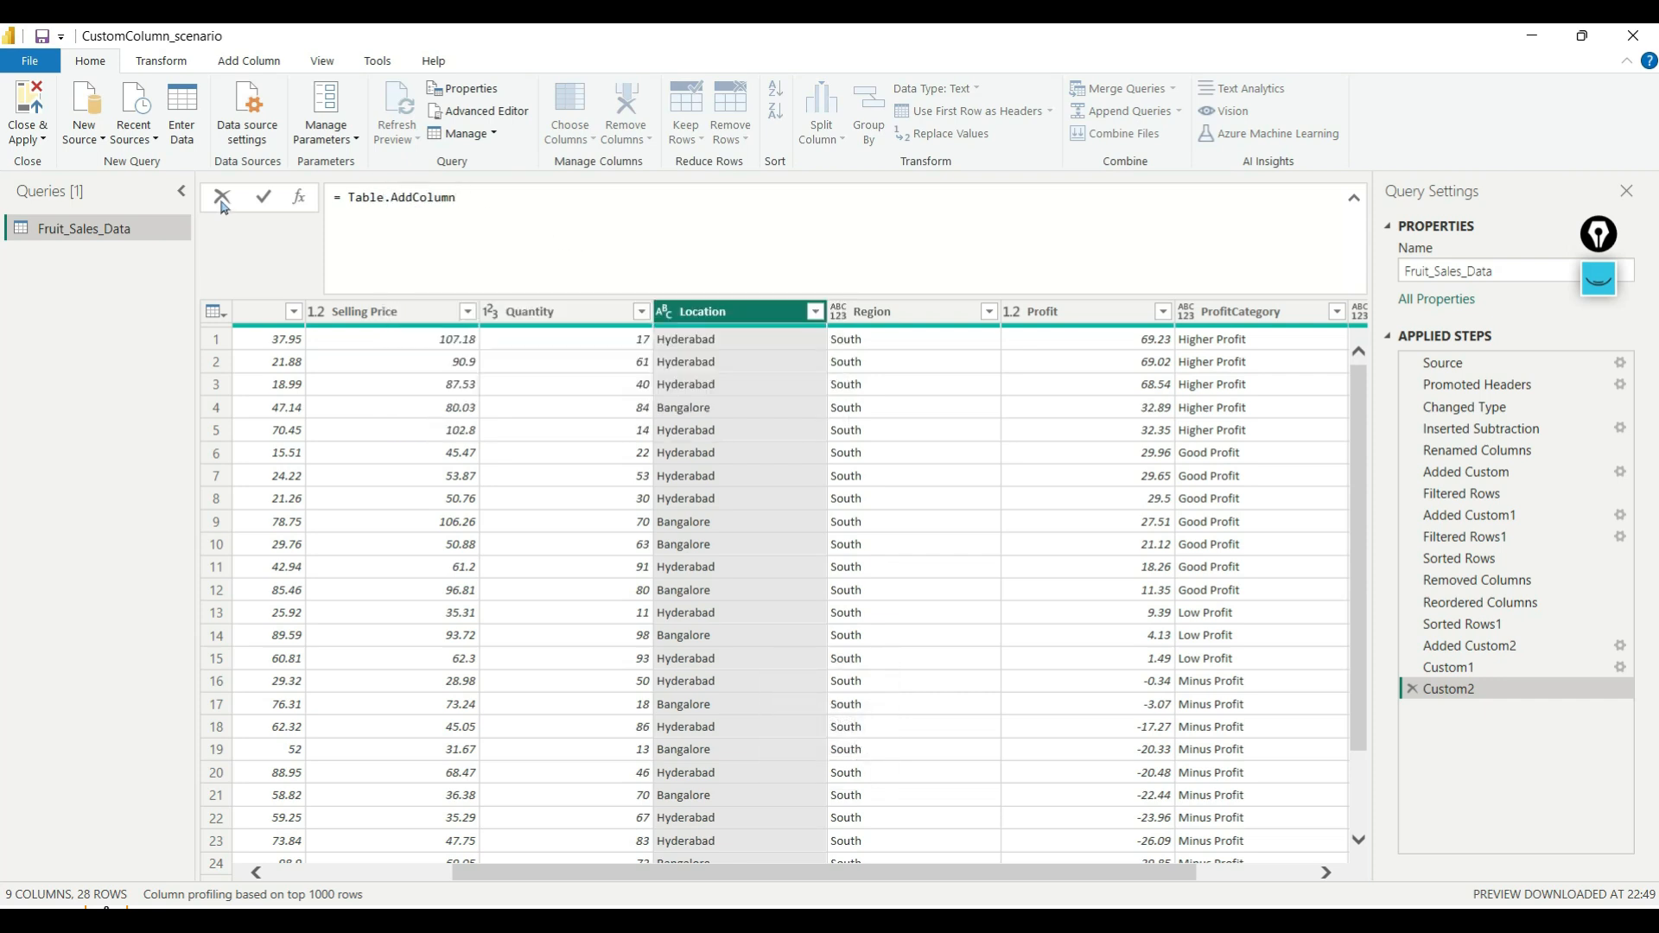
click(264, 197)
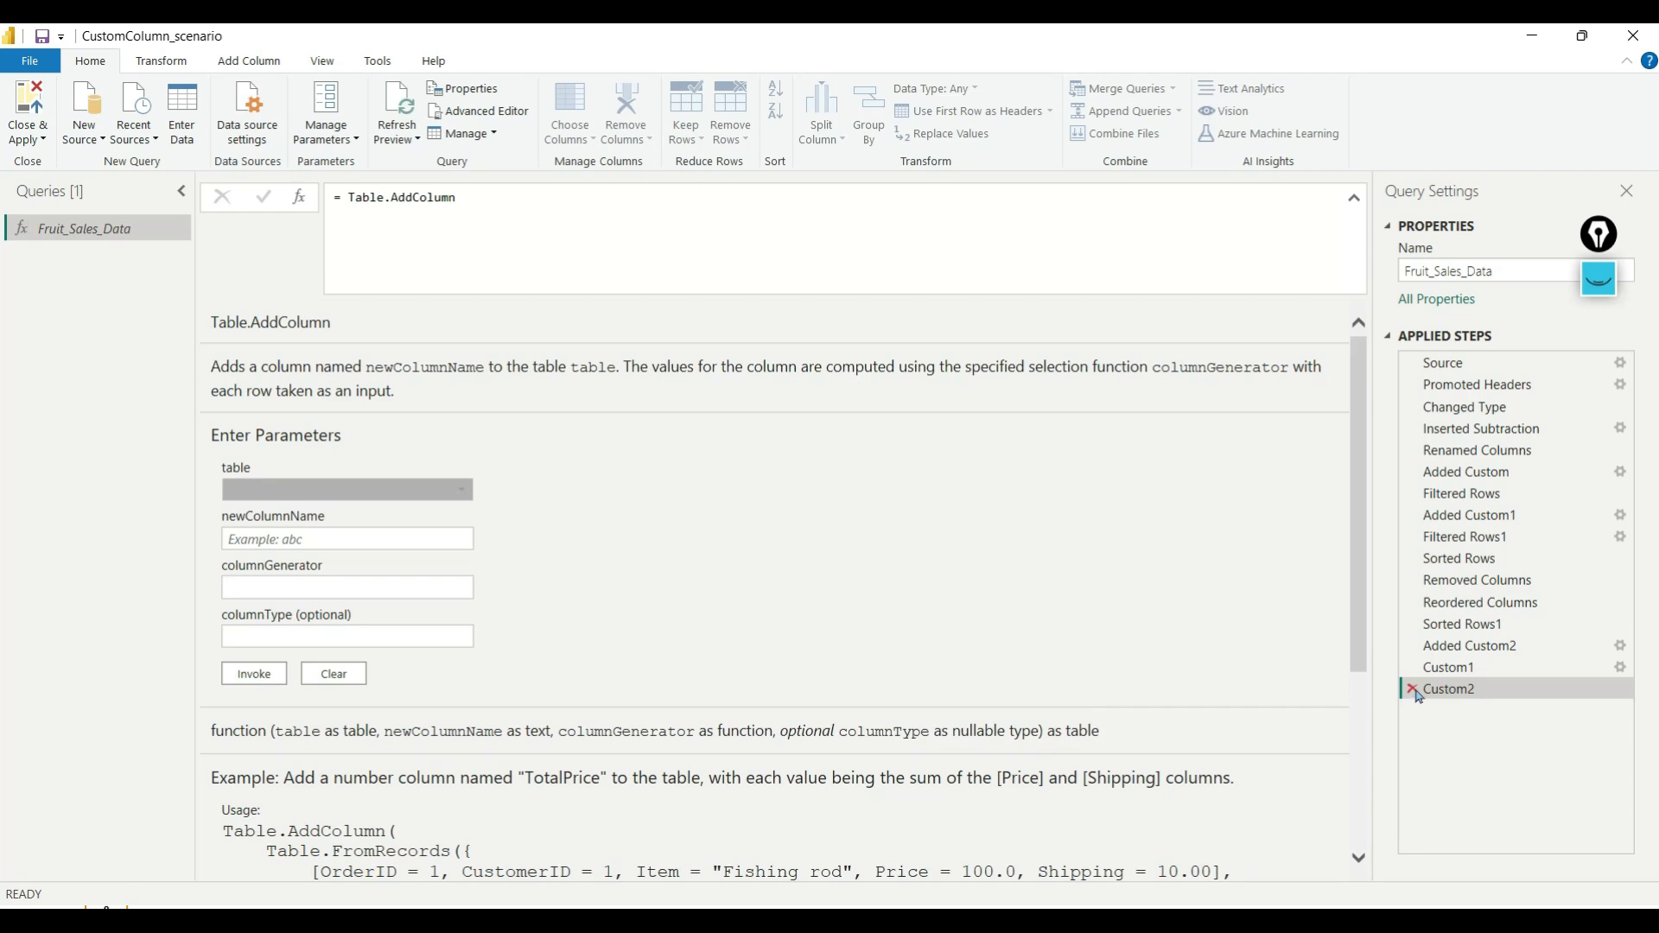
click(1412, 690)
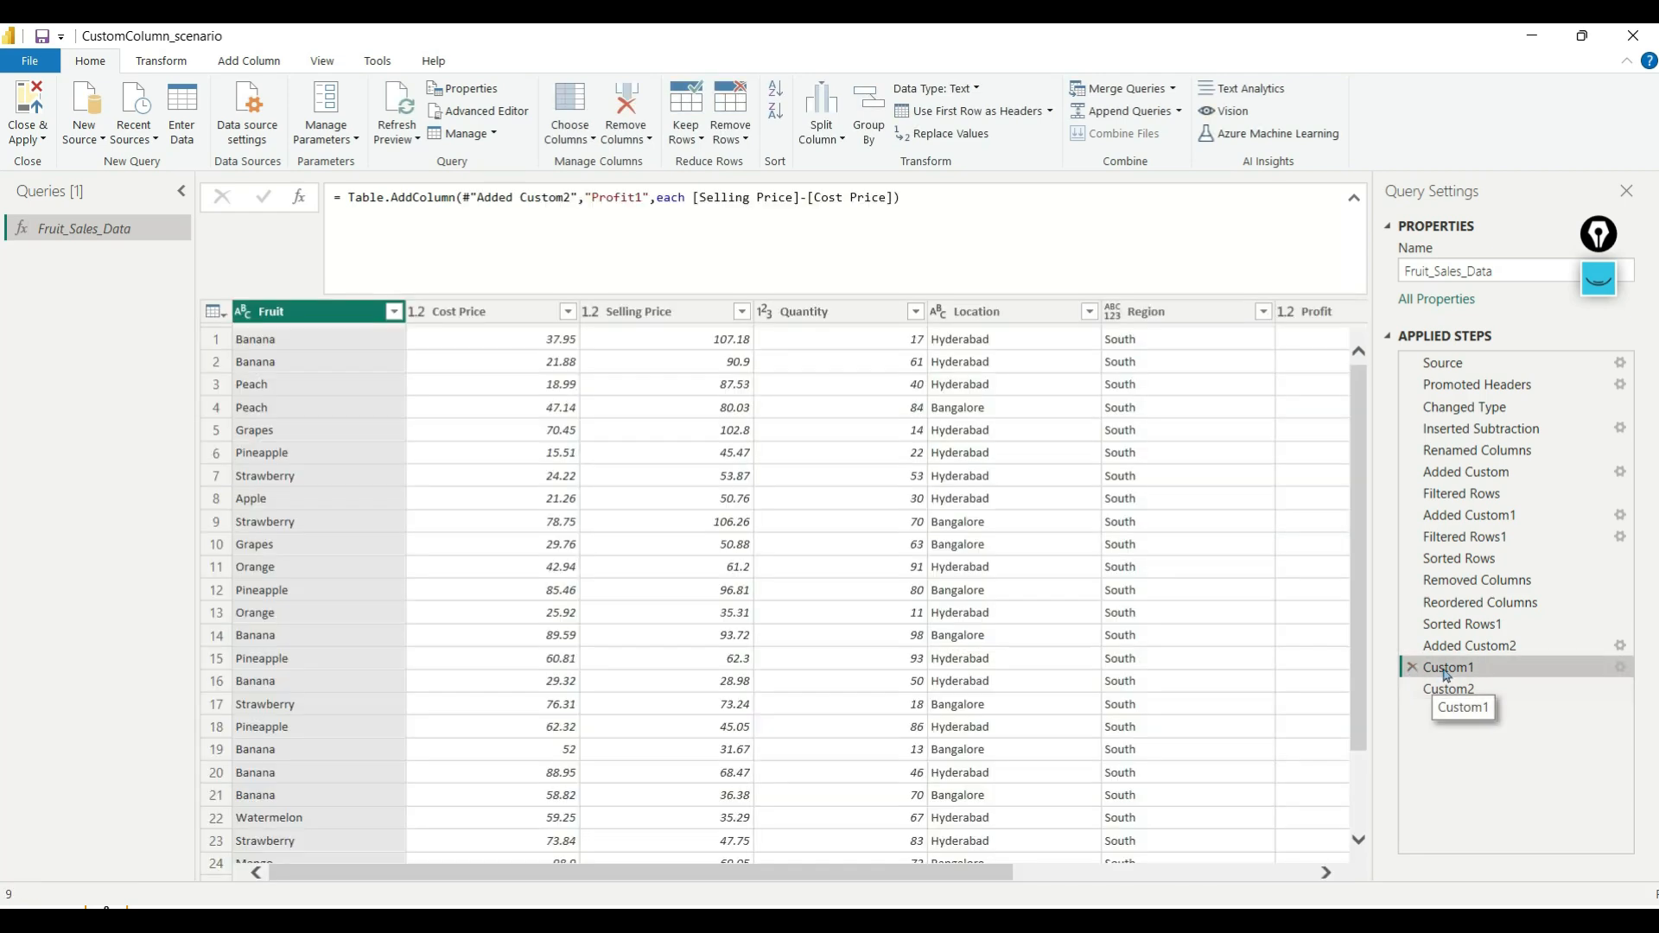
click(1434, 689)
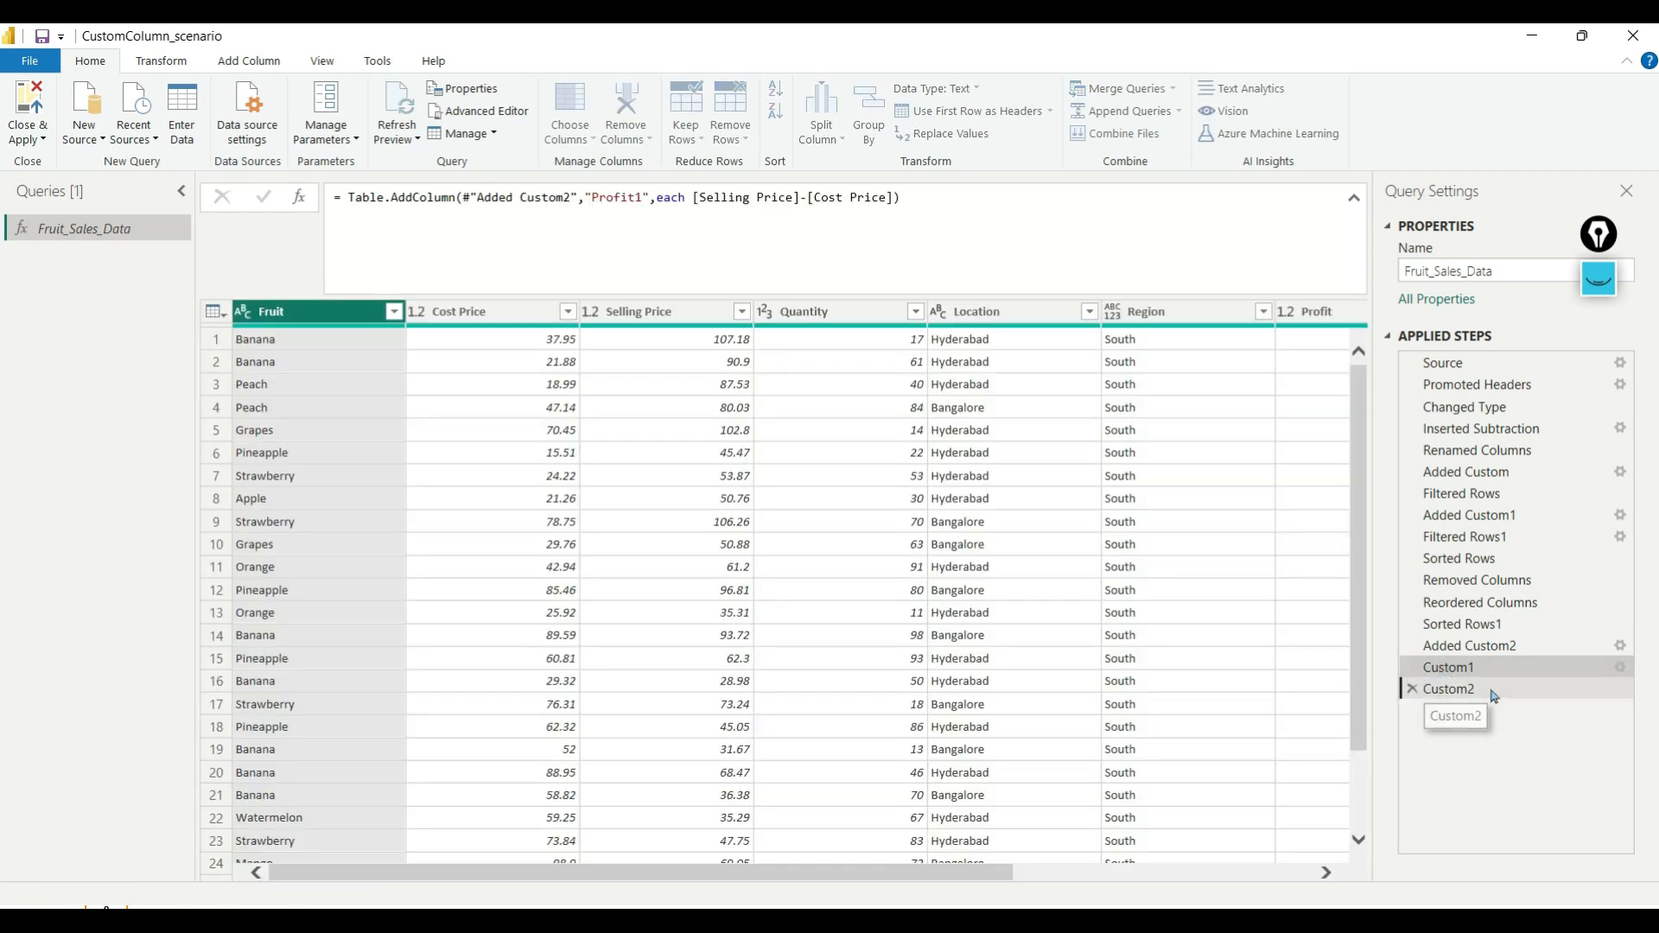
click(1413, 690)
click(816, 240)
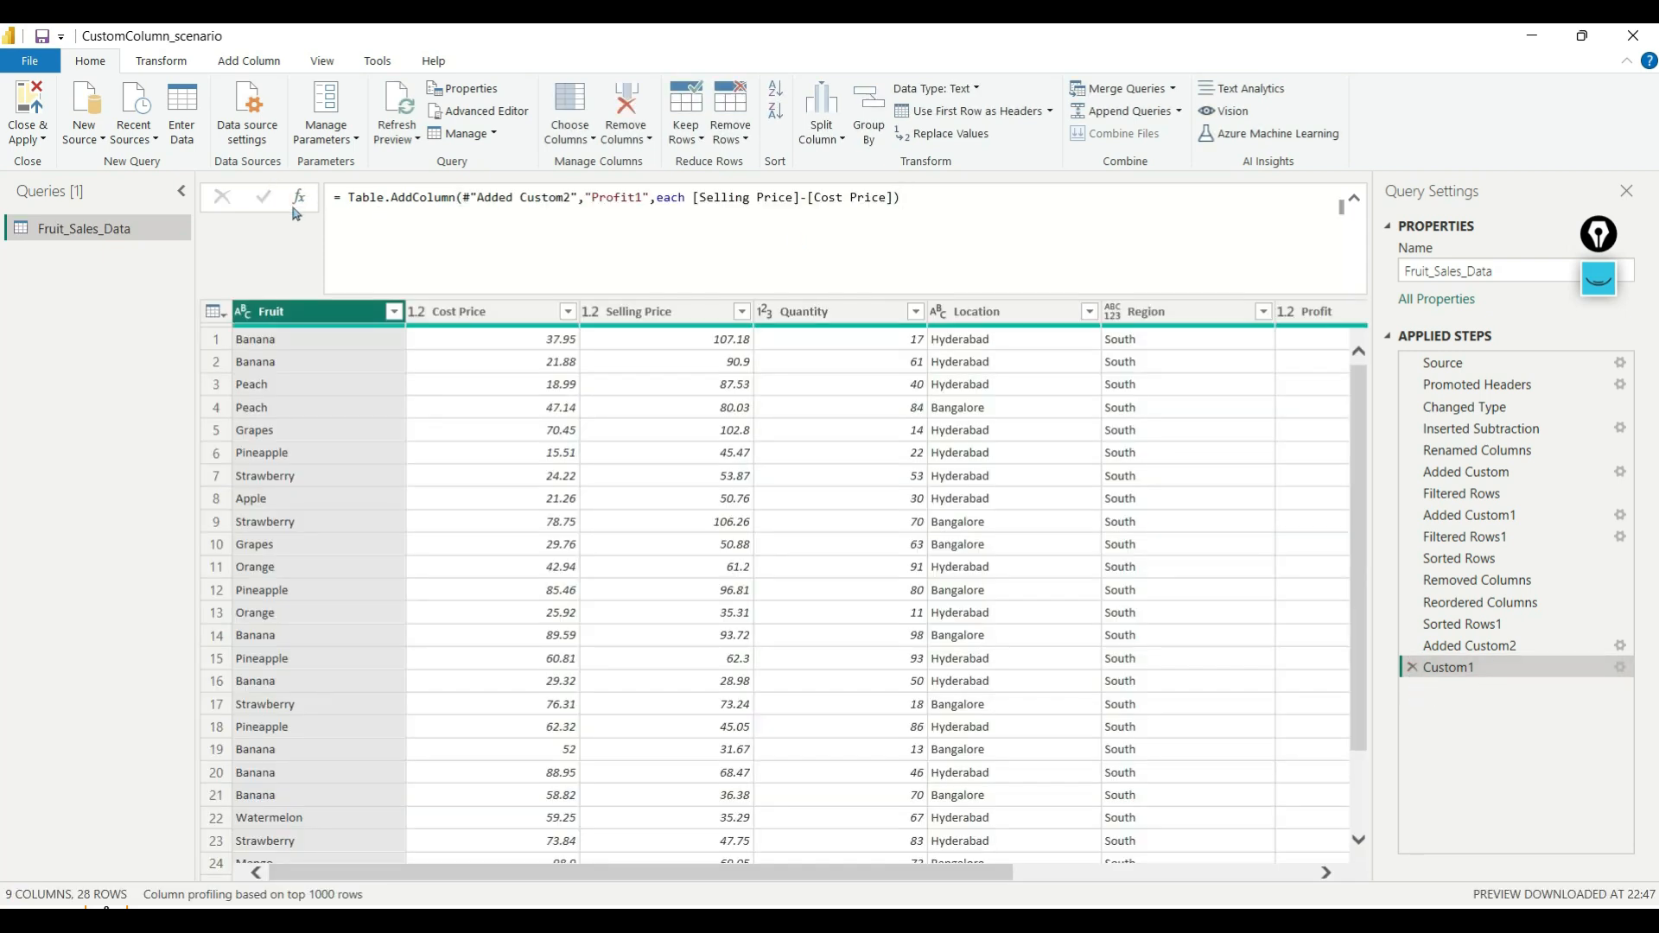
Add a new step after Custom1 and start its formula as Table.AddColumn with Custom1 as the table argument.
click(299, 197)
click(350, 197)
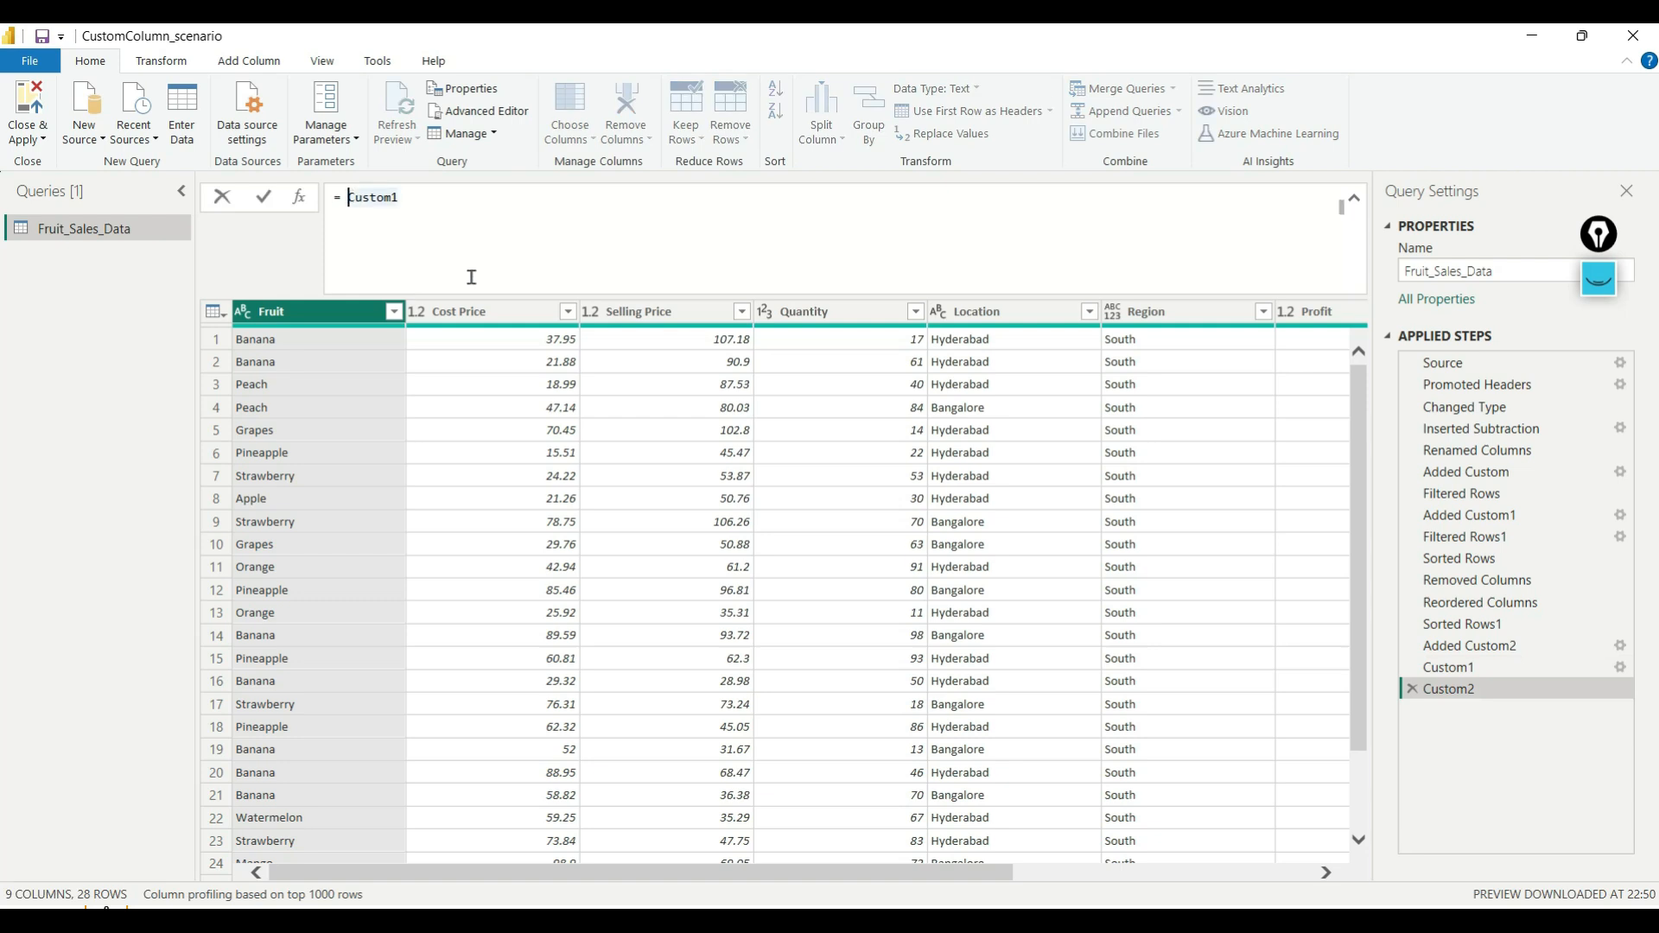
text(Table.ad)
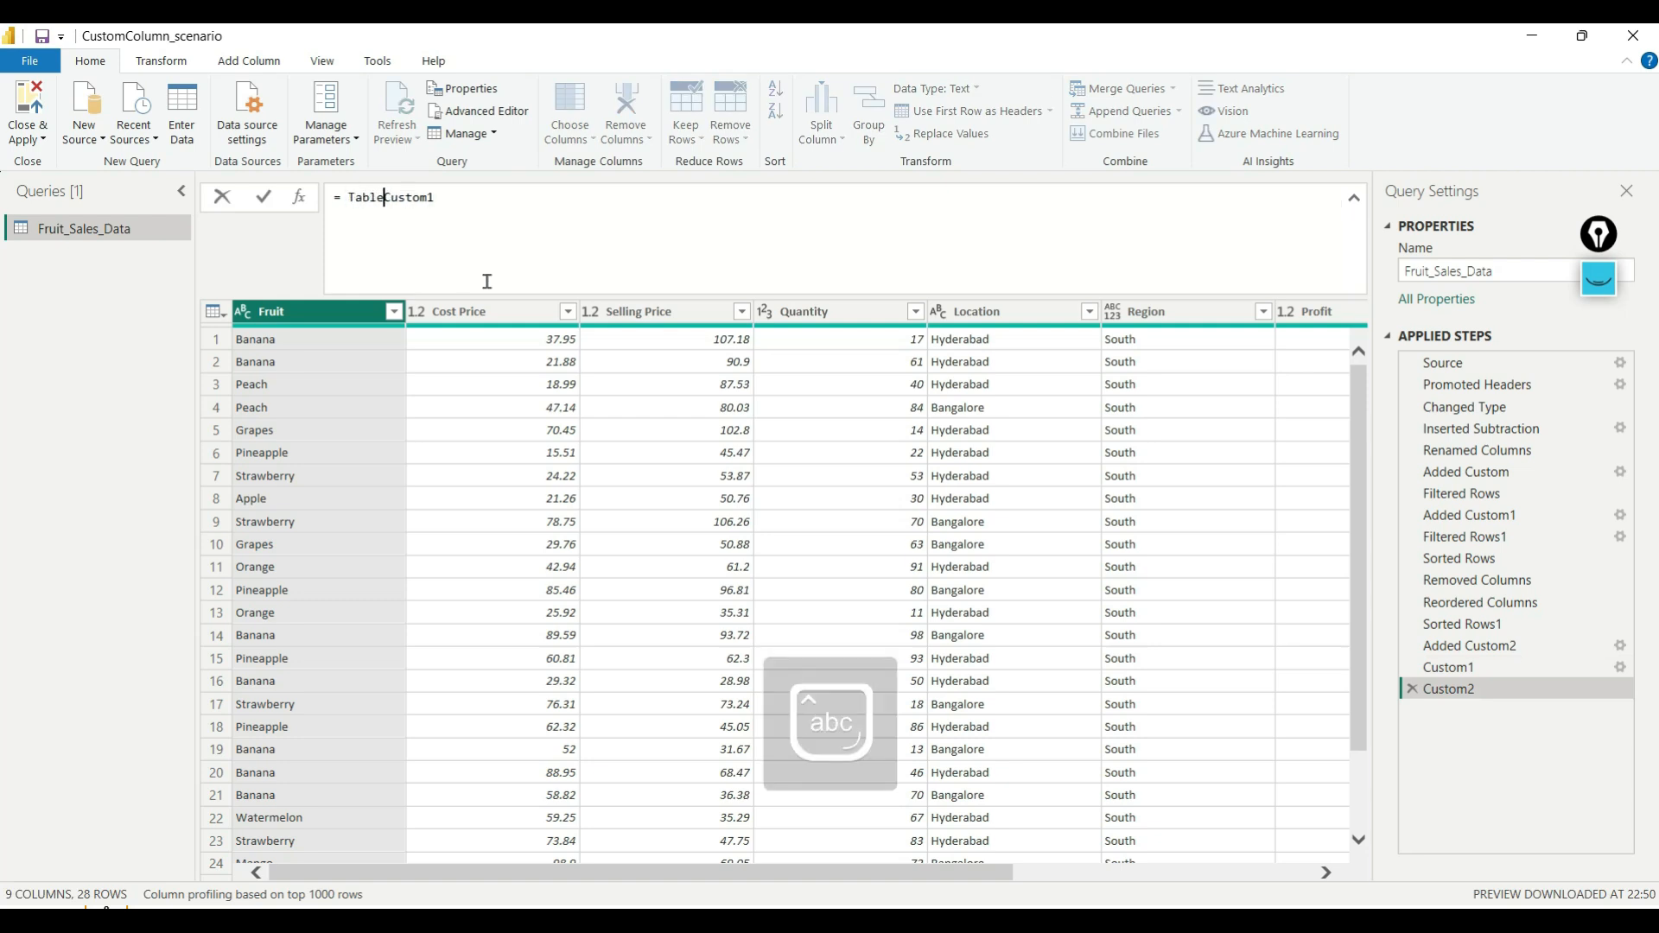
click(488, 219)
text(()
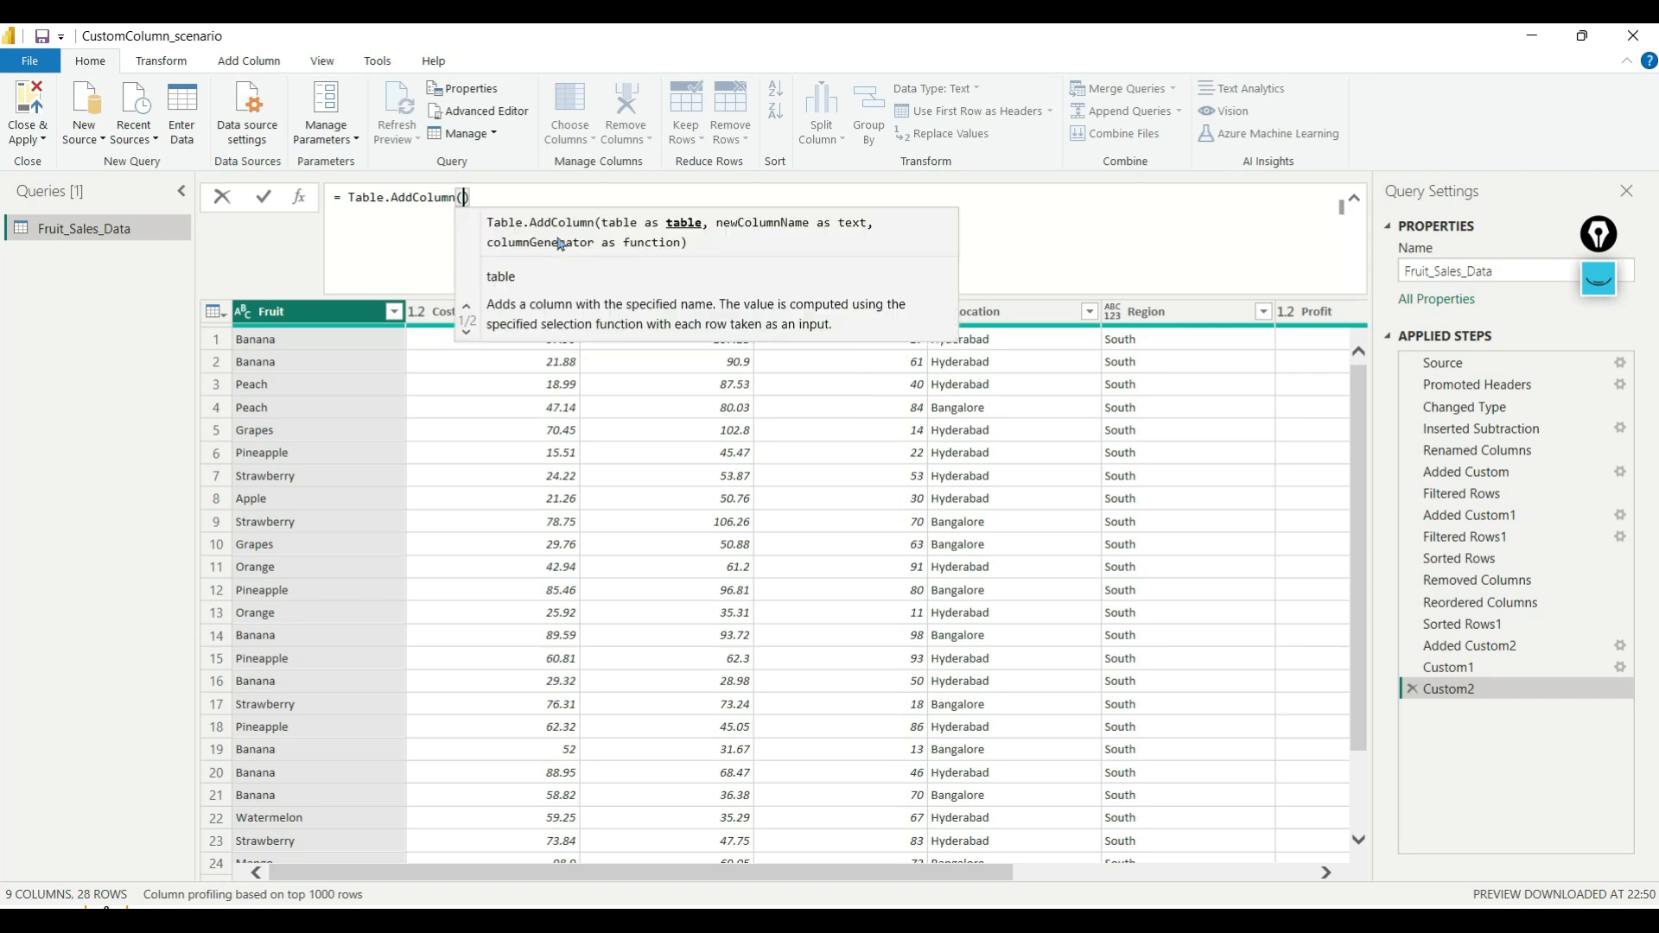
text(Cus)
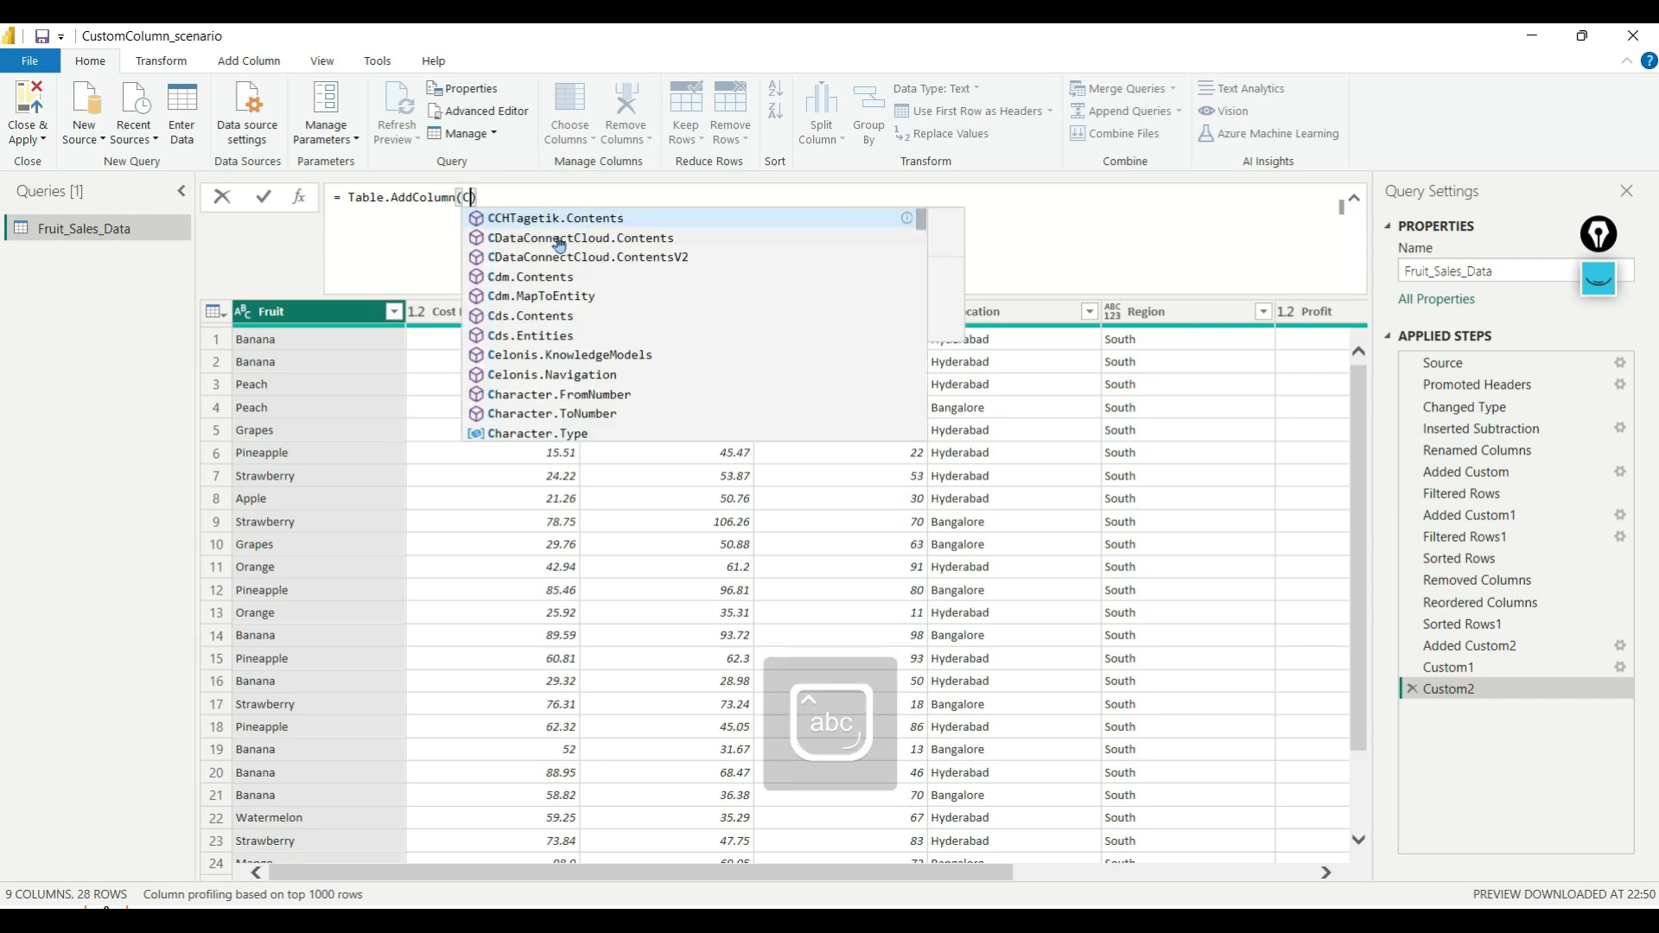
text(tom1)
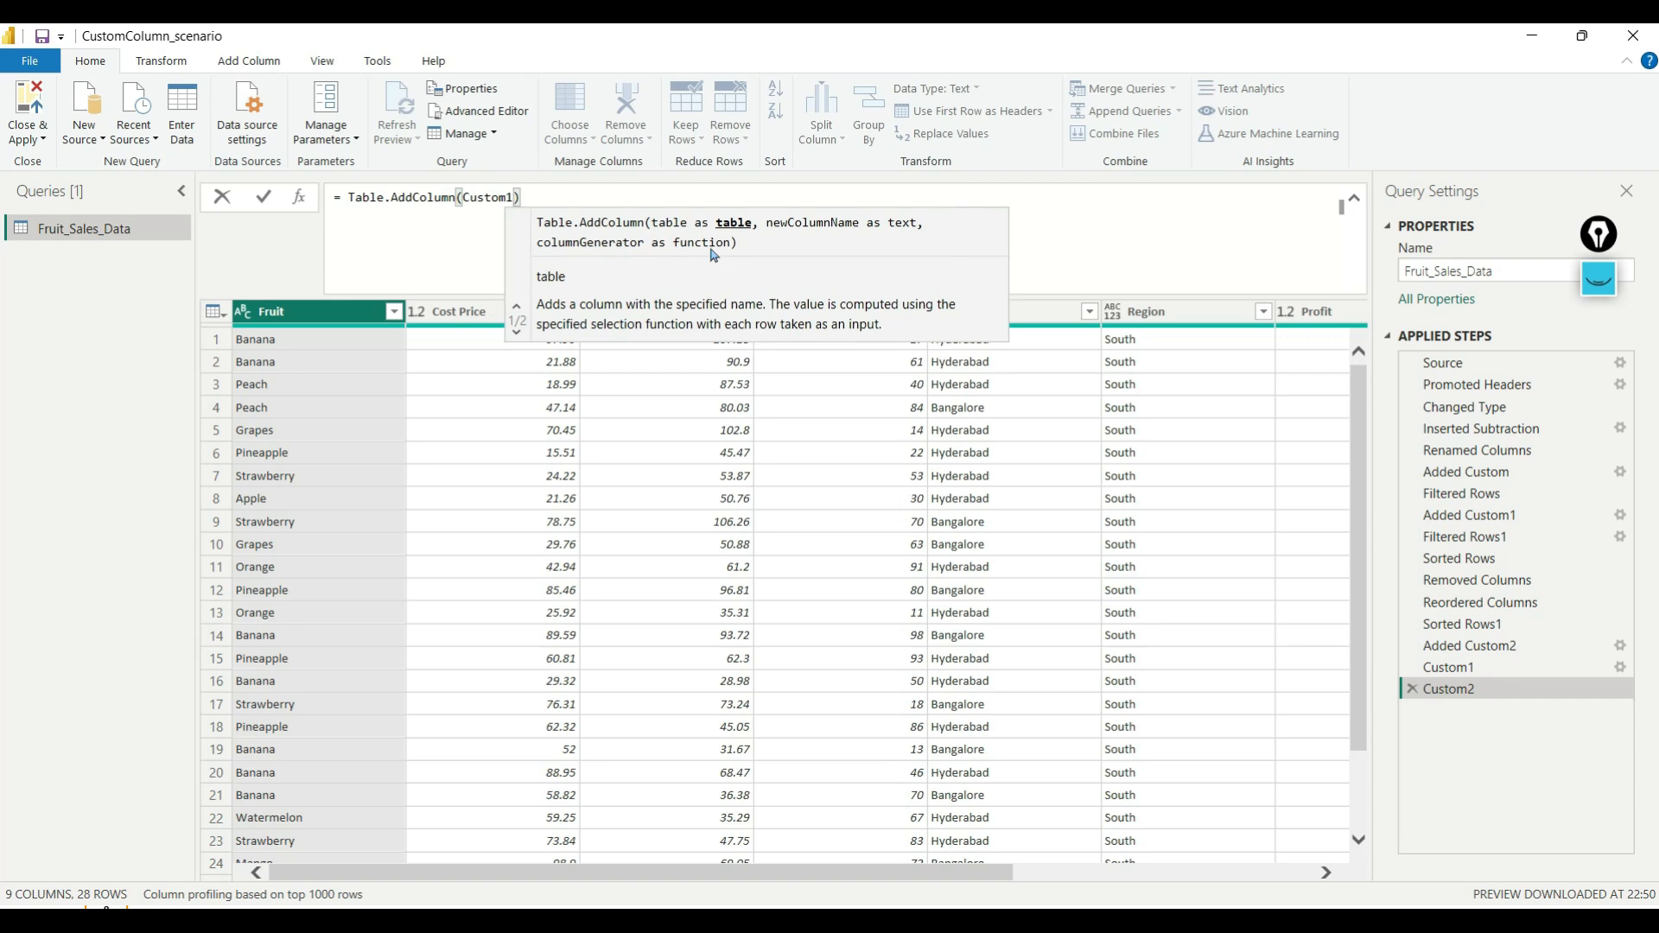
text(,)
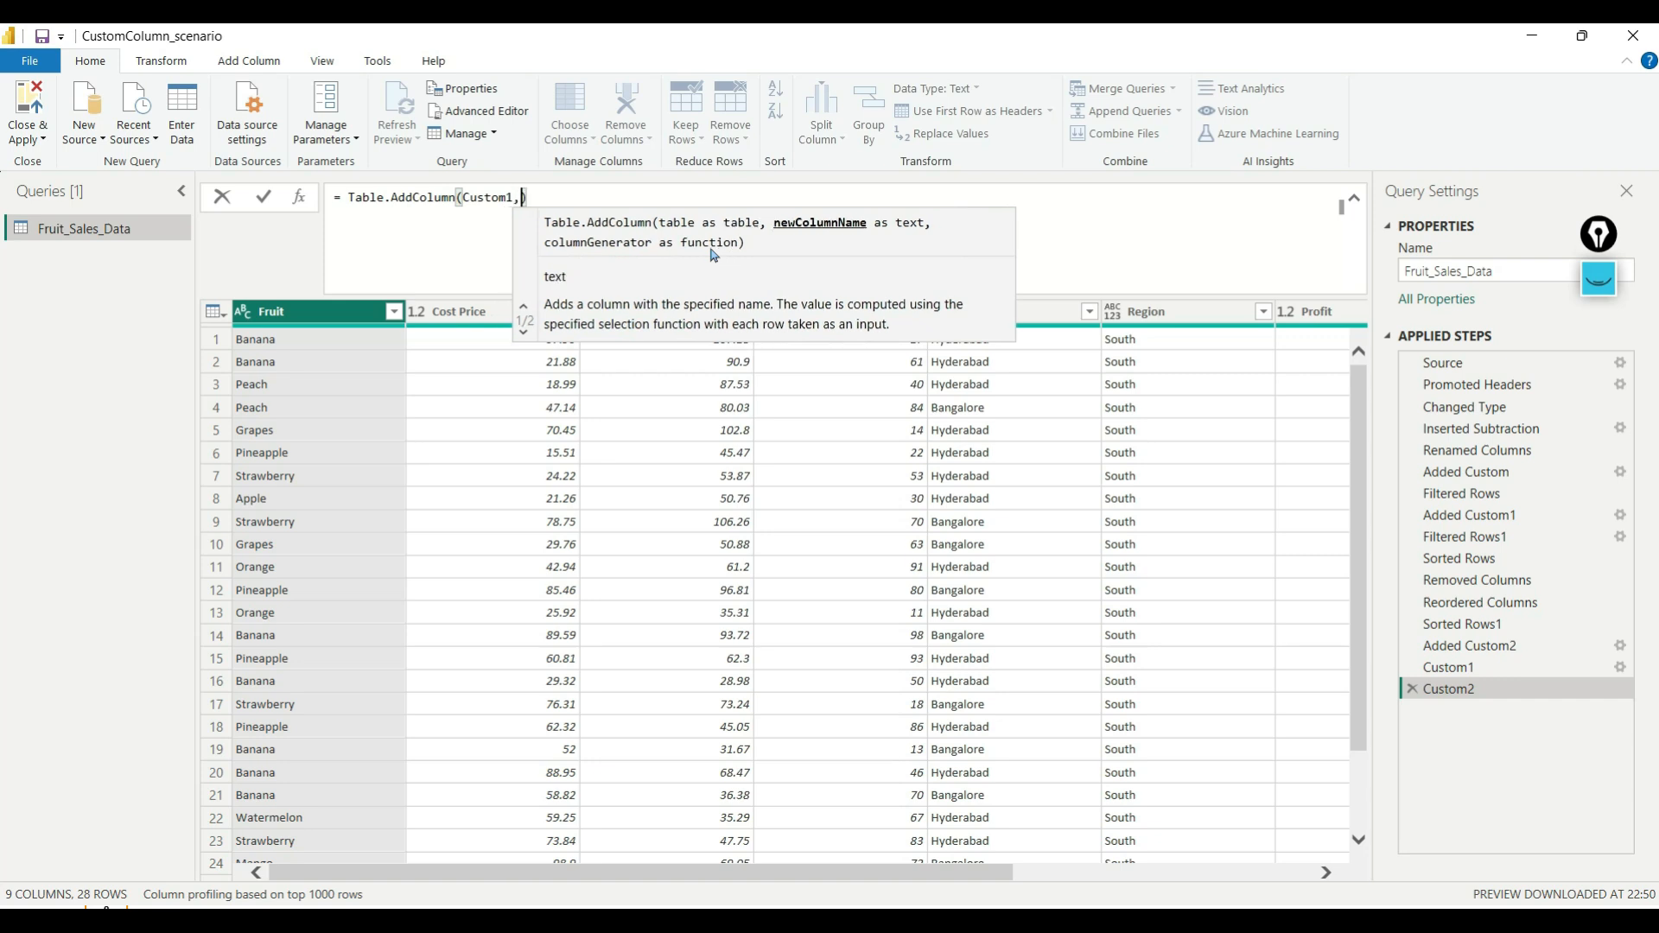
Enter "State_Name" as the new column name argument in the Table.AddColumn formula.
text(")
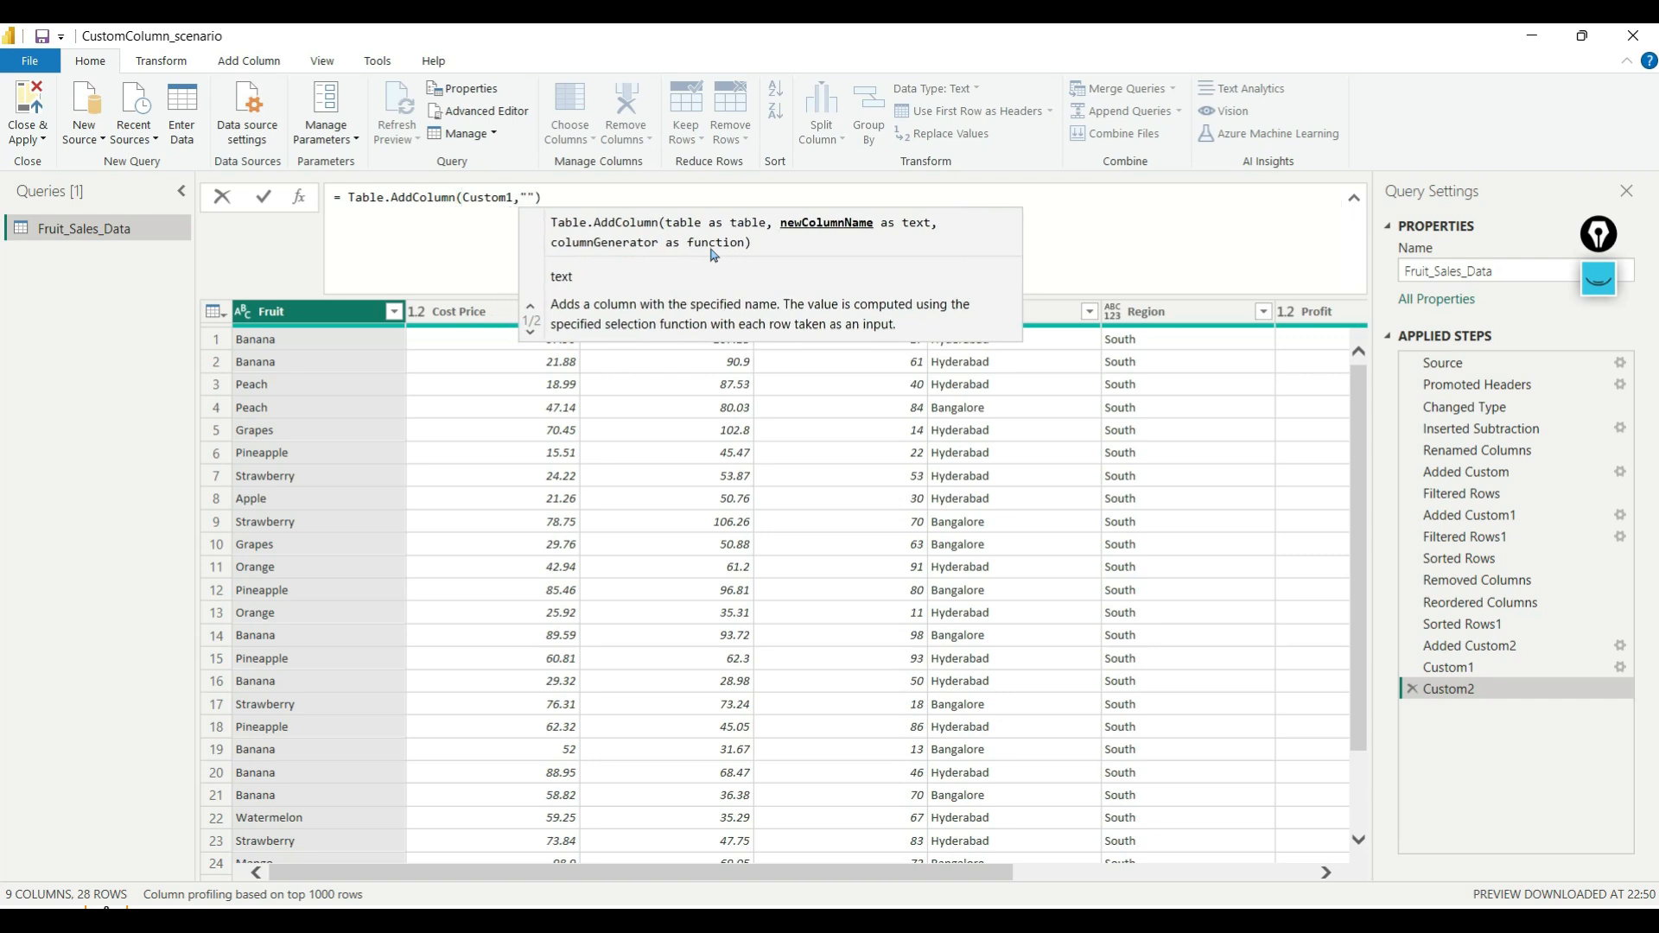
key(Caps_Lock)
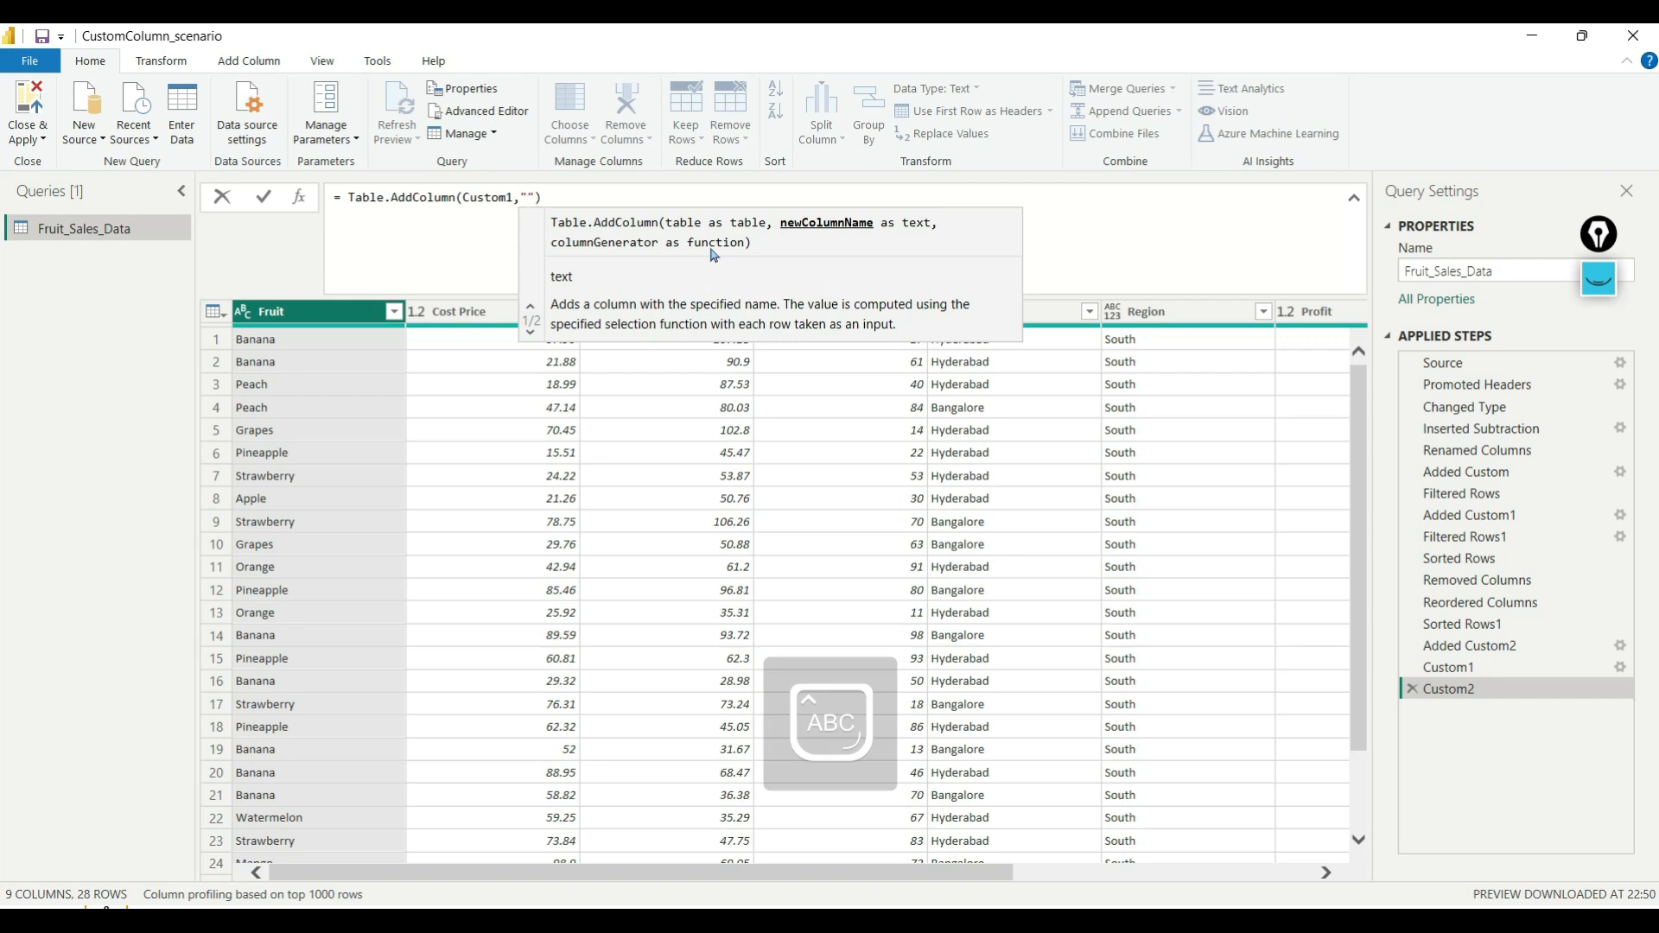
text(S)
key(Caps_Lock)
text(t)
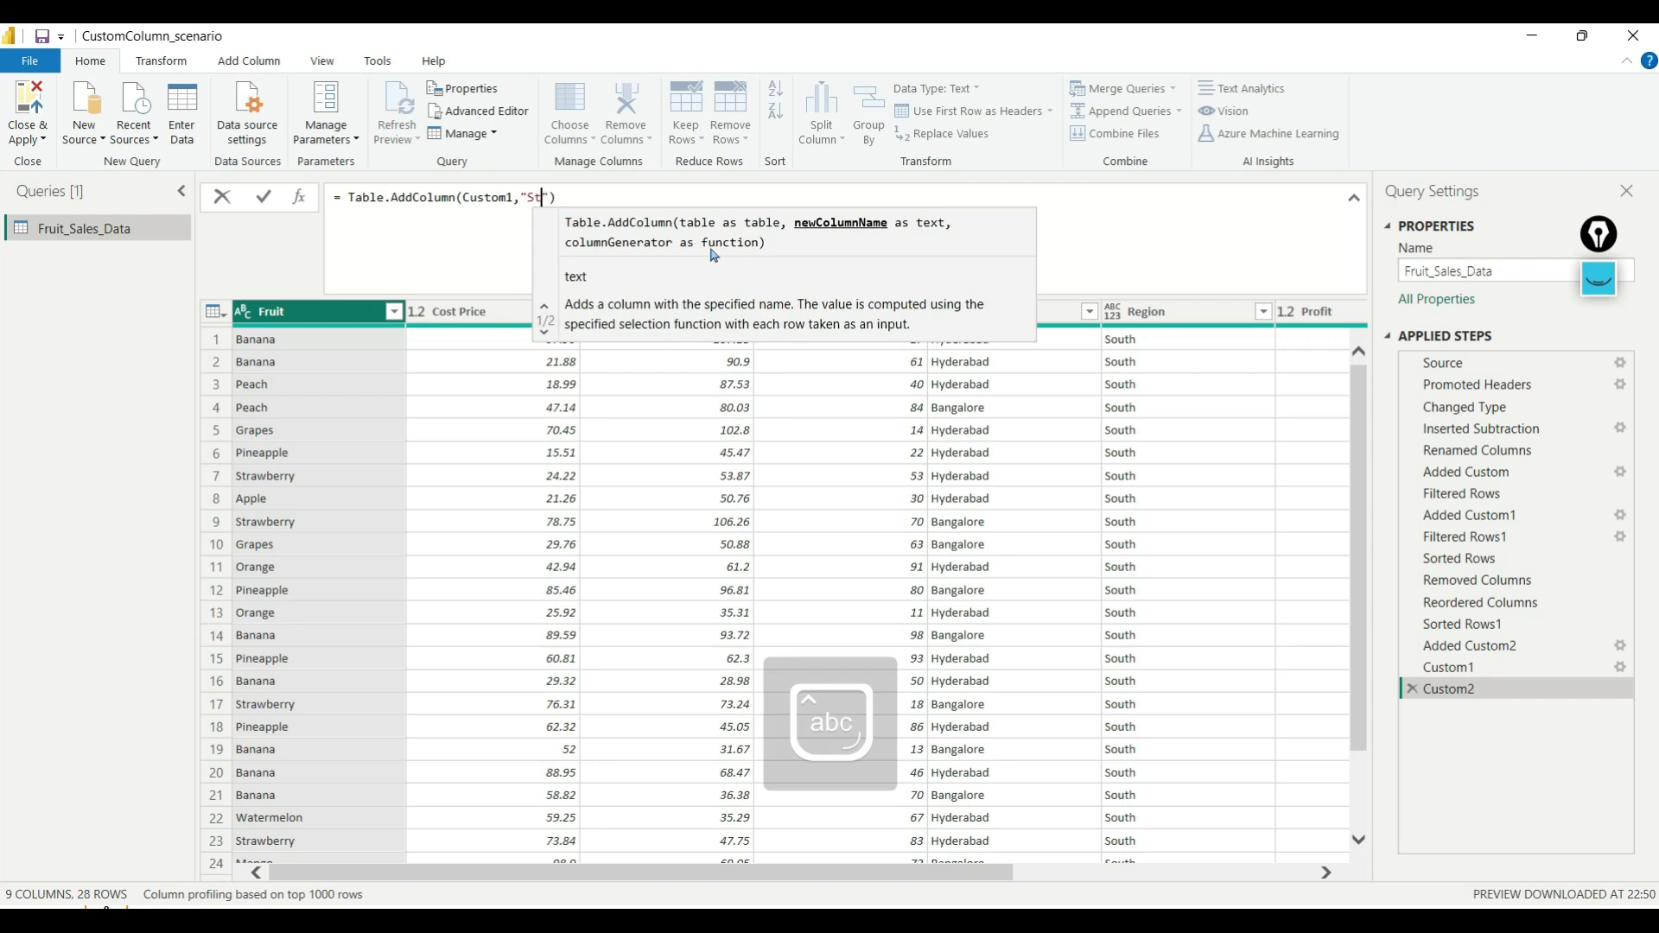
text(ate)
text(_Name)
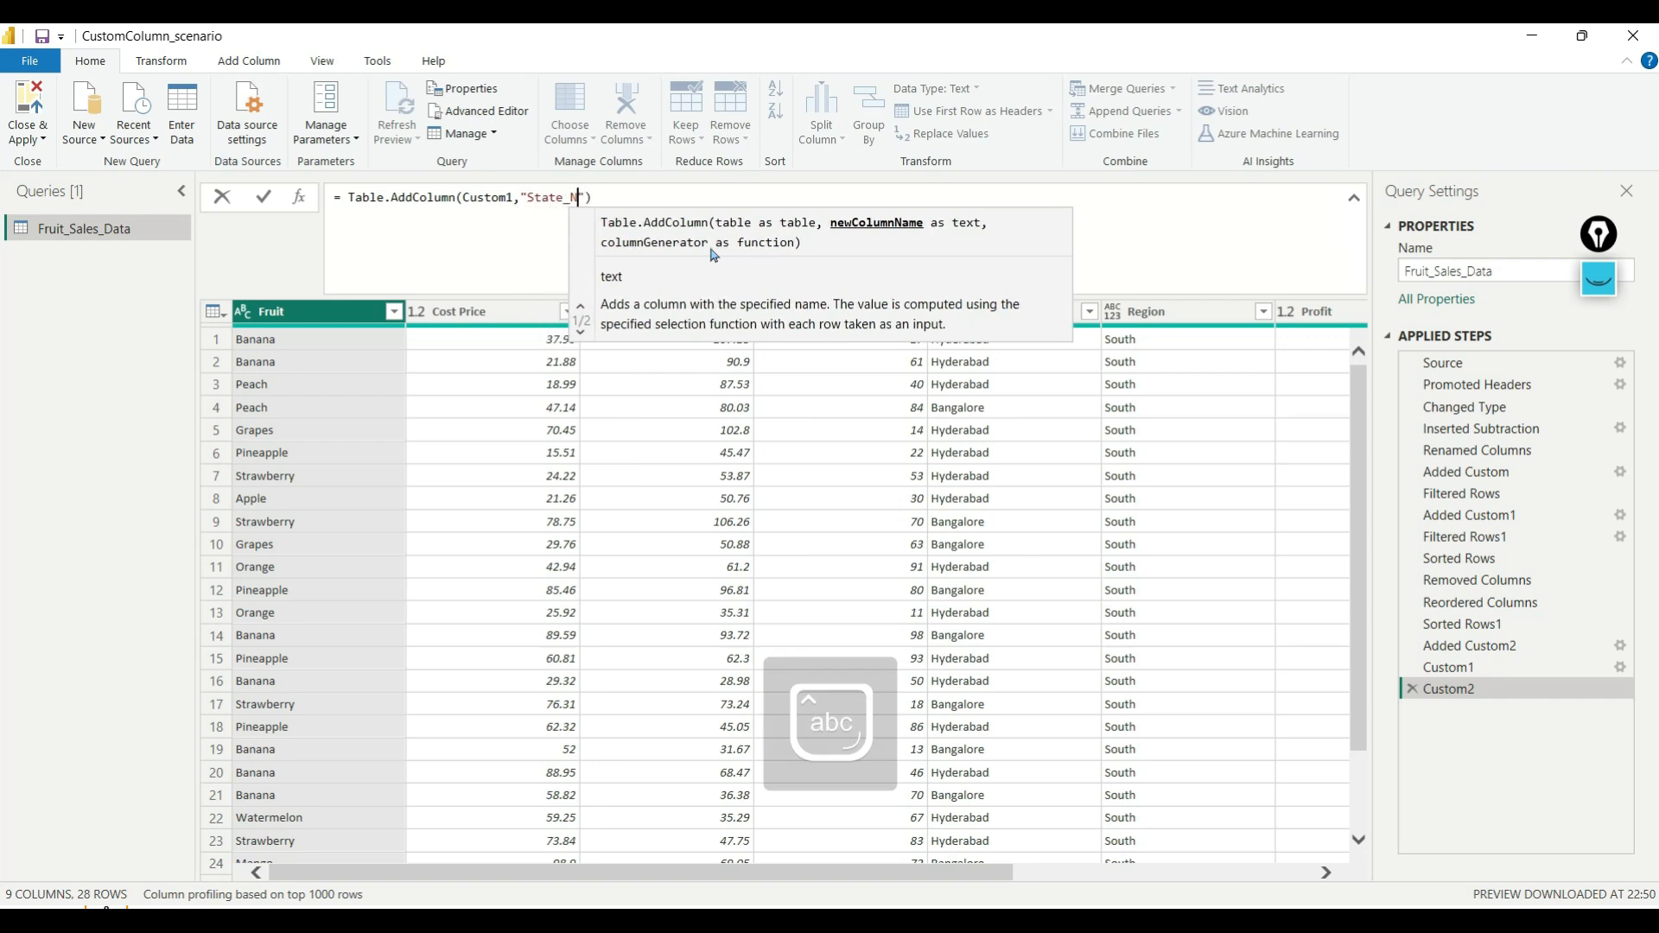
text(")
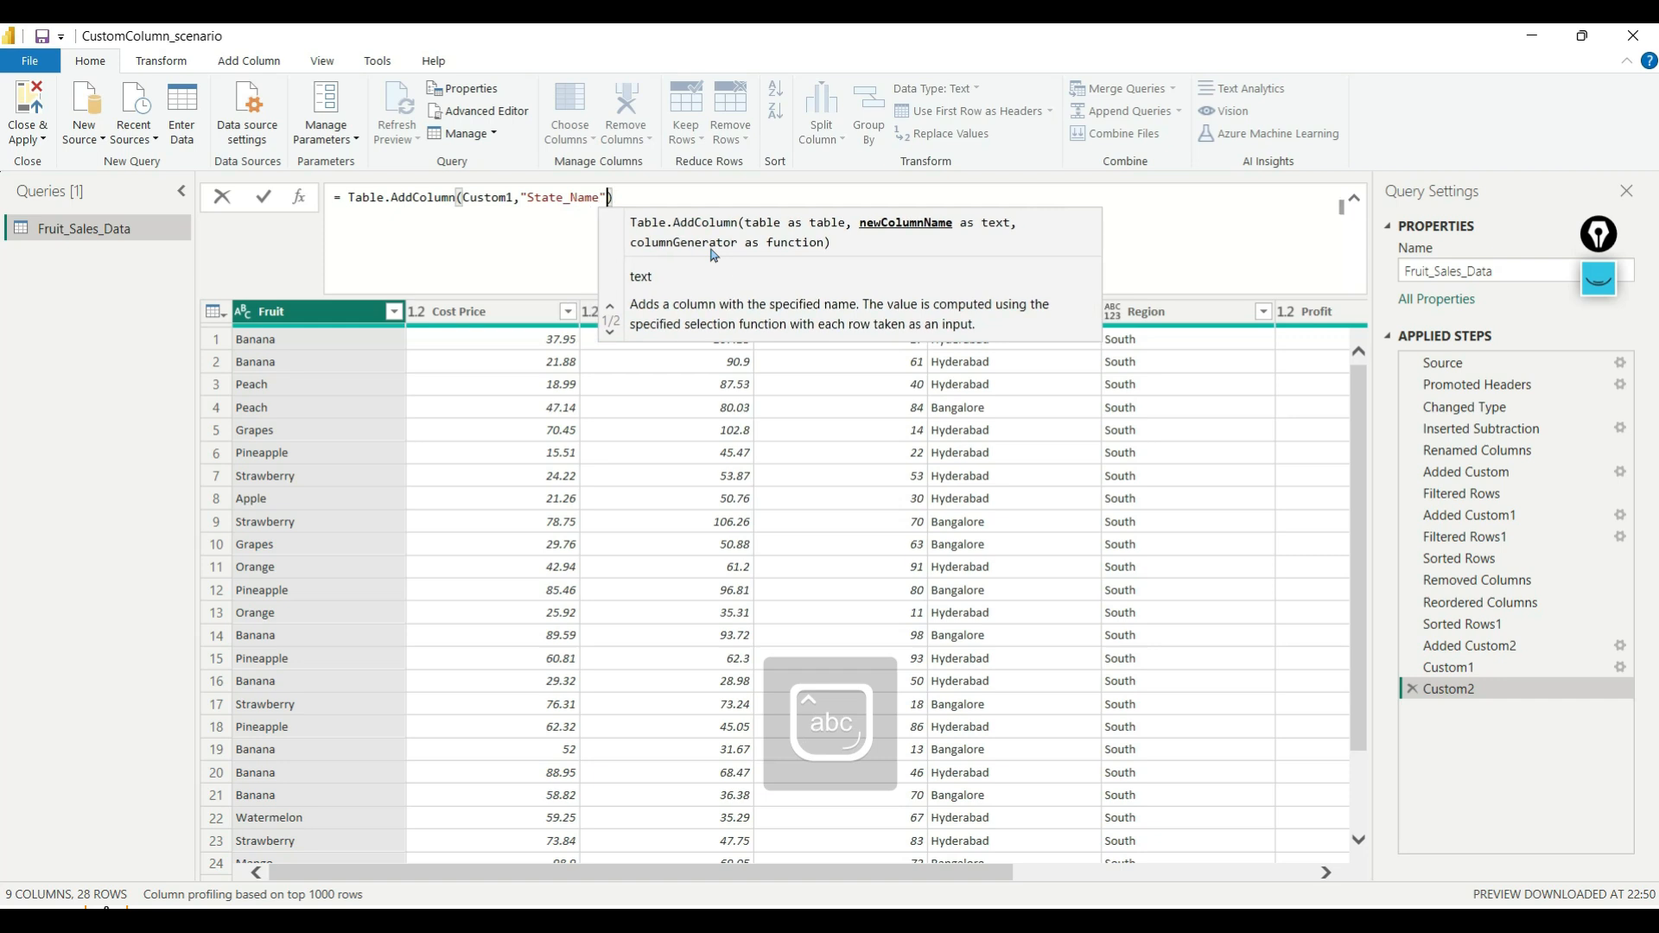
Start the column generator with each if and the condition [Location]="Hyderabad".
text(, each)
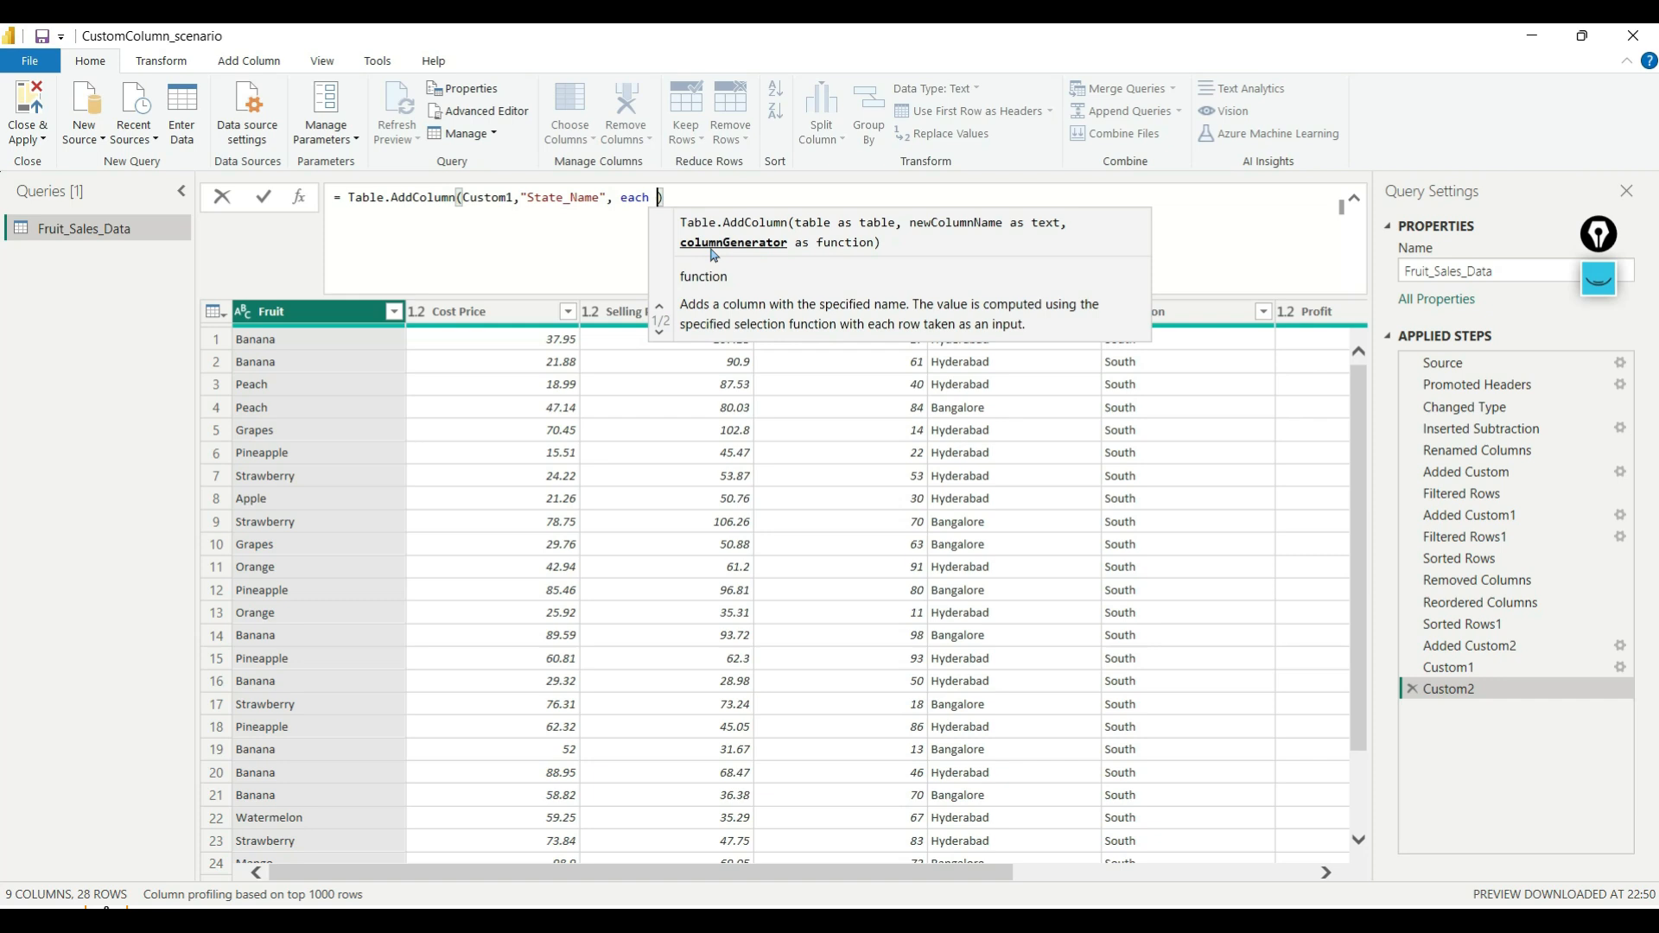
text(if)
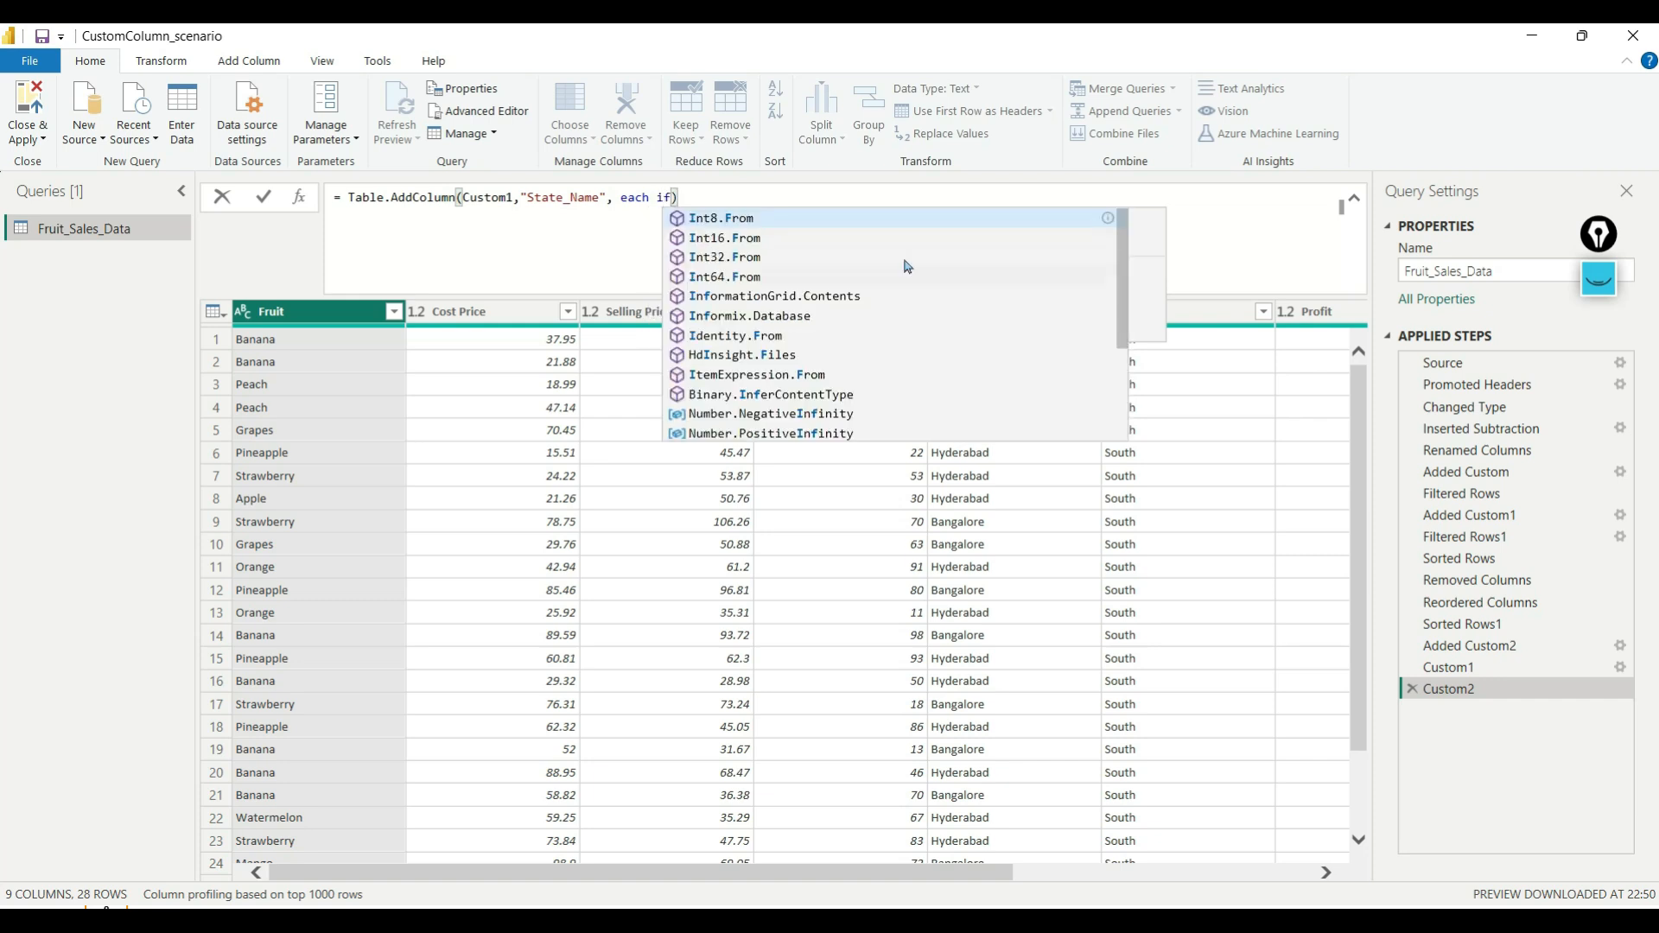
click(1212, 255)
key(BackSpace)
text([Locatio)
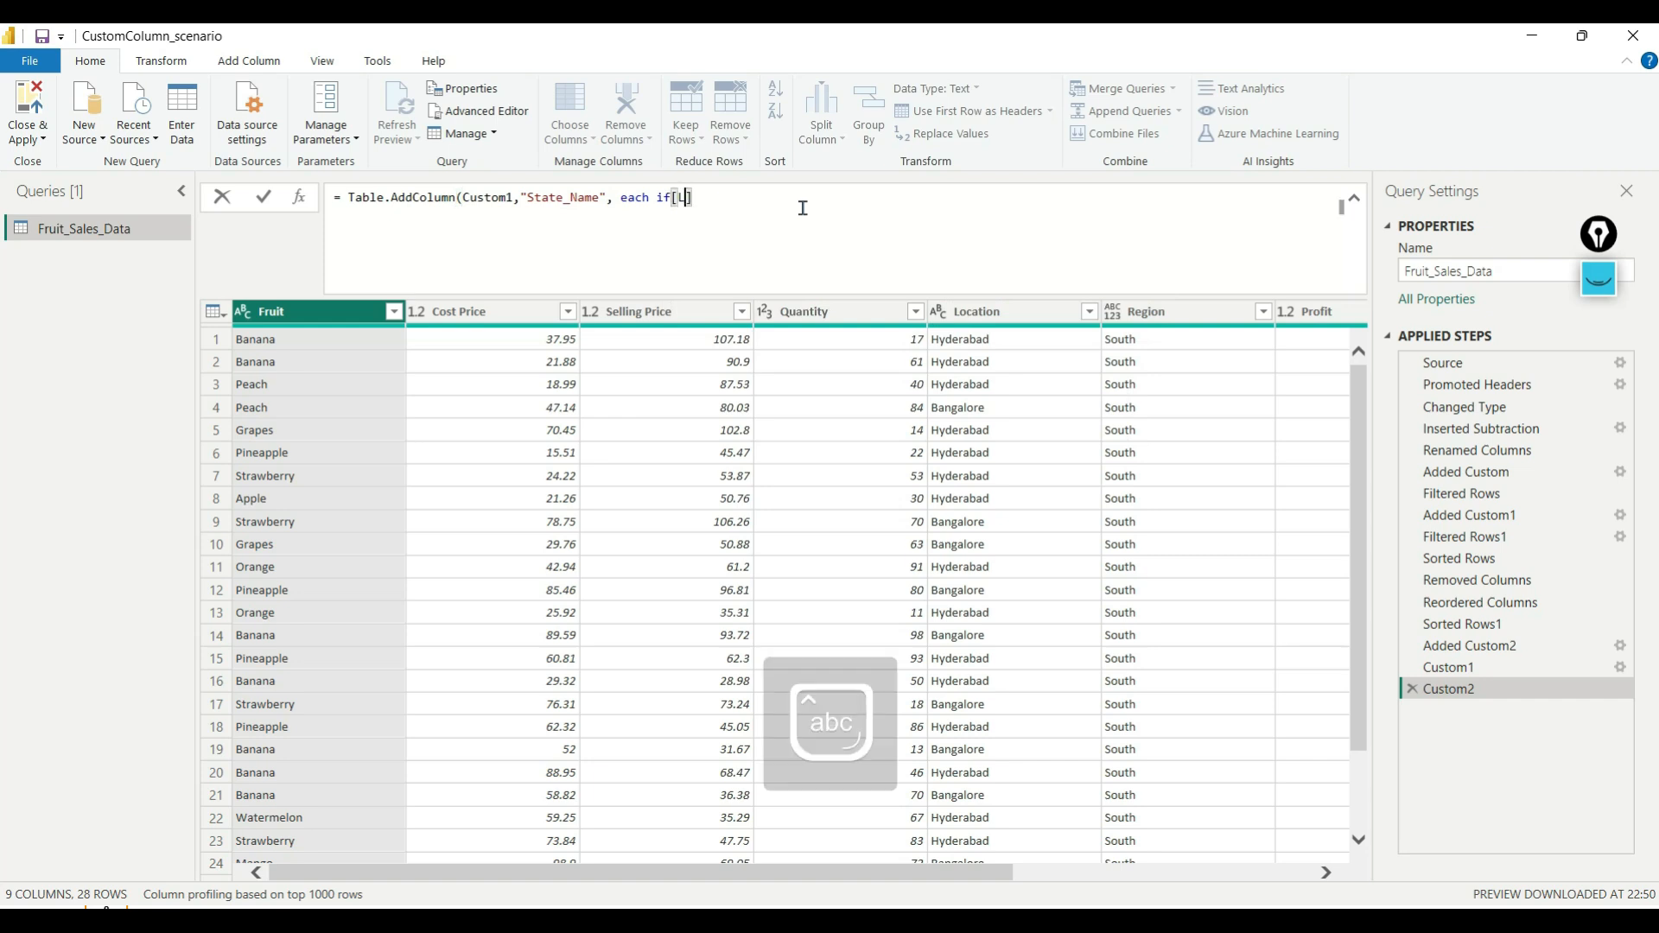
text(n)
text(]="Hyder)
text(bad")
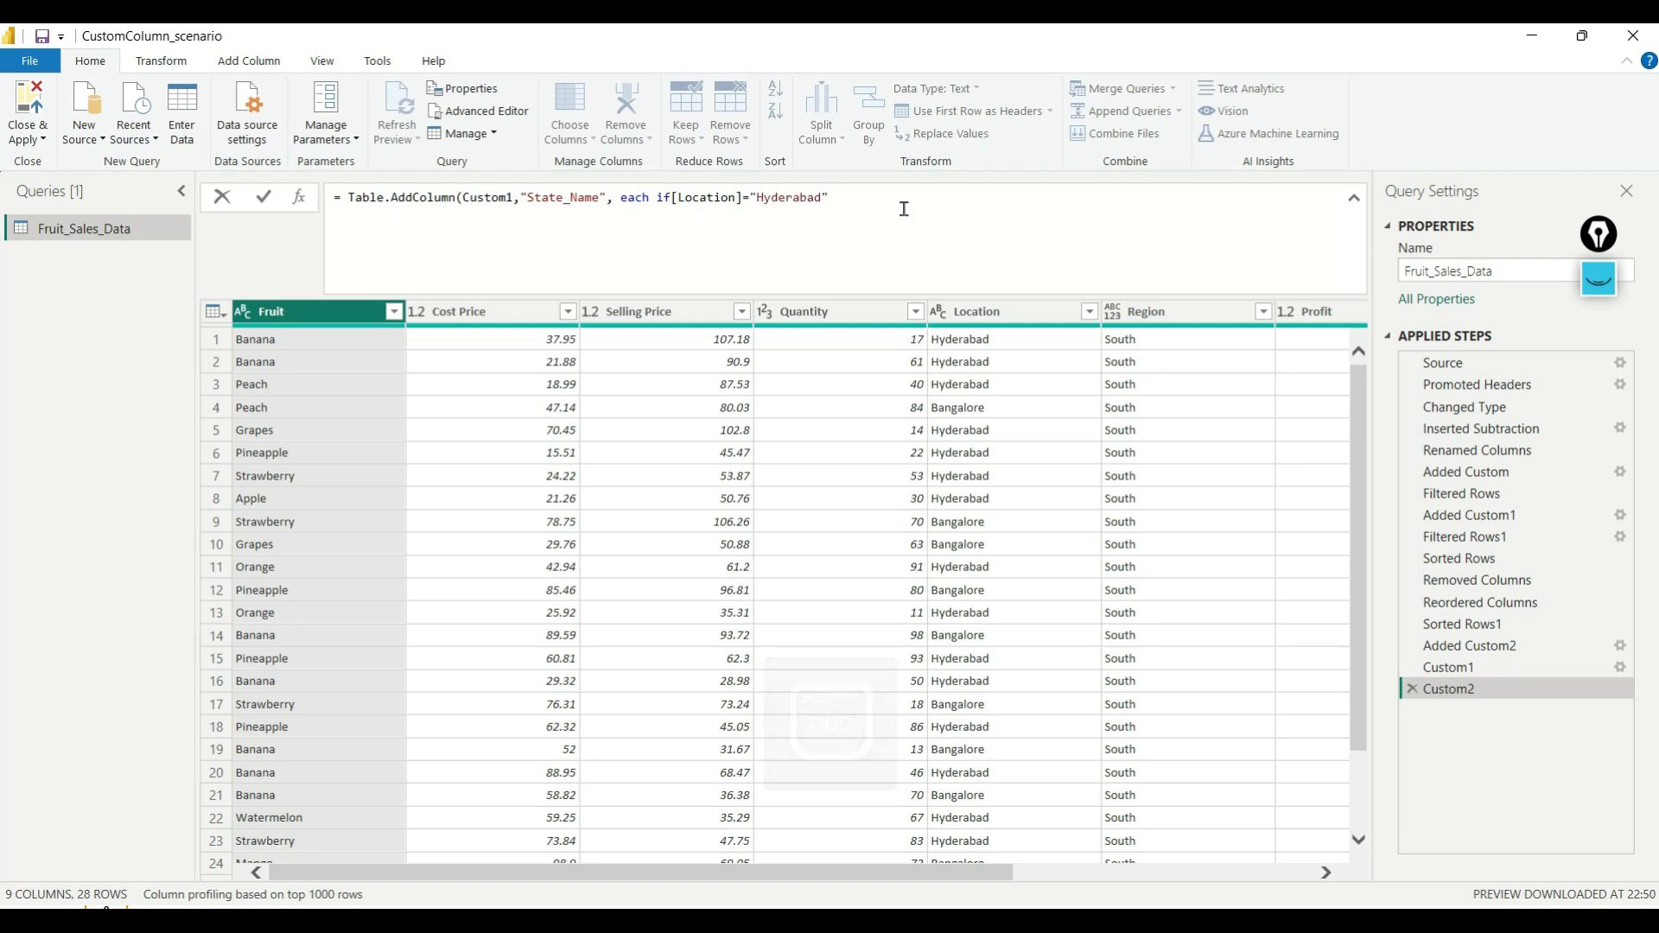
Add the then branch to the if expression with the value "Telangana".
text( then )
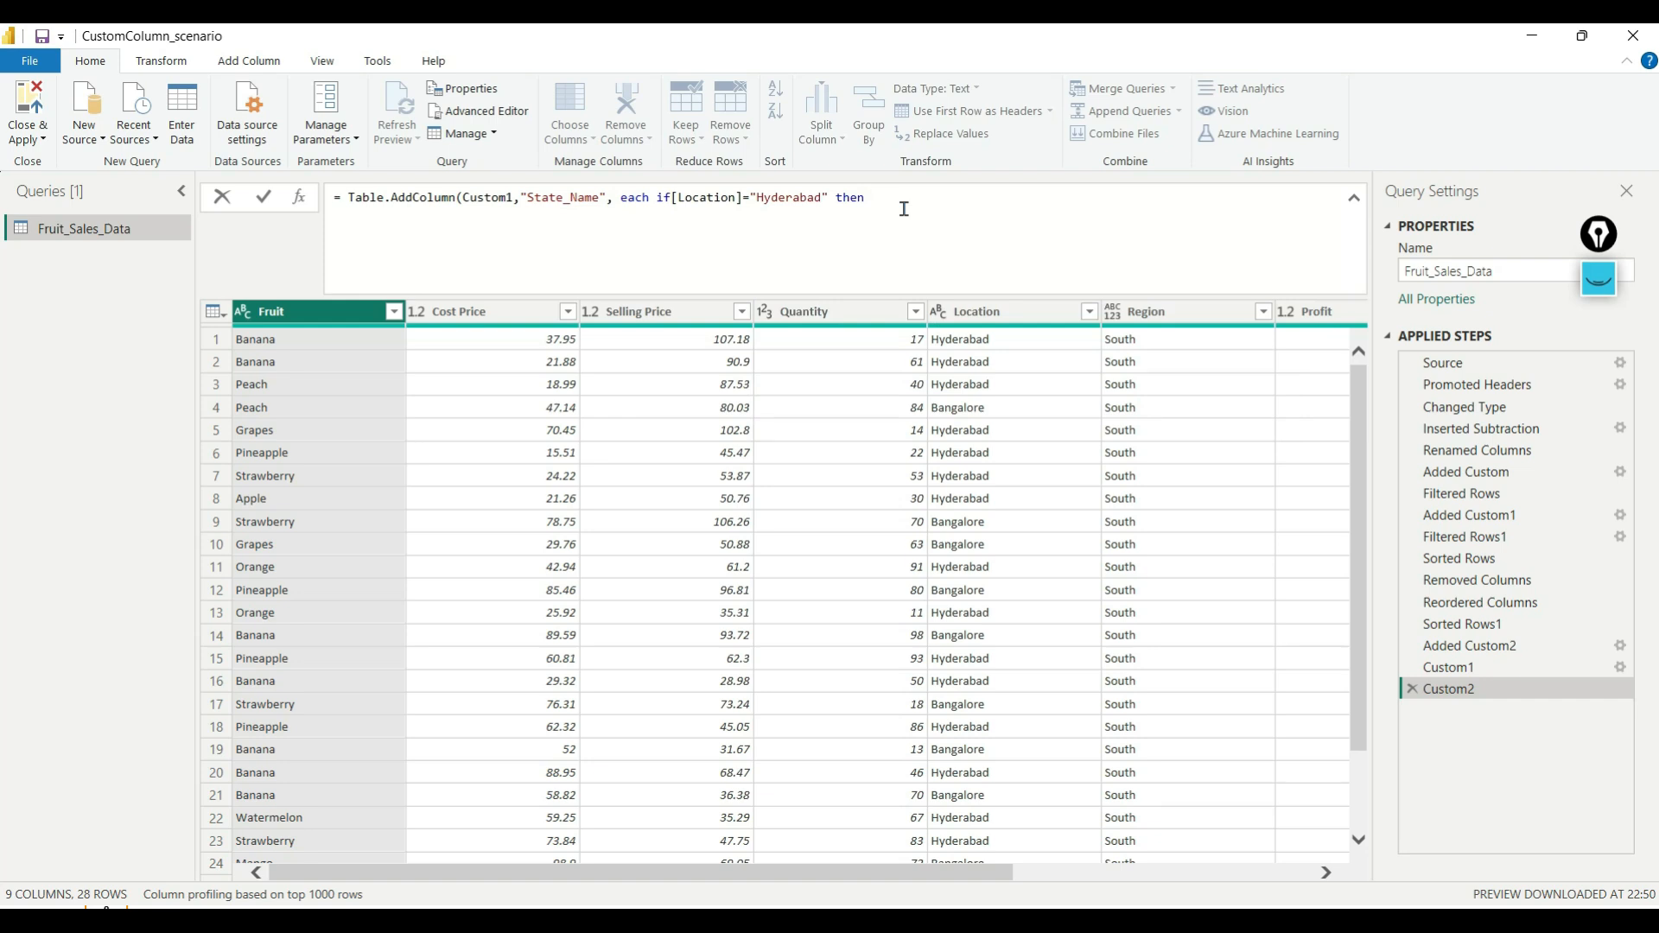
text(")
key(Caps_Lock)
text(TEL)
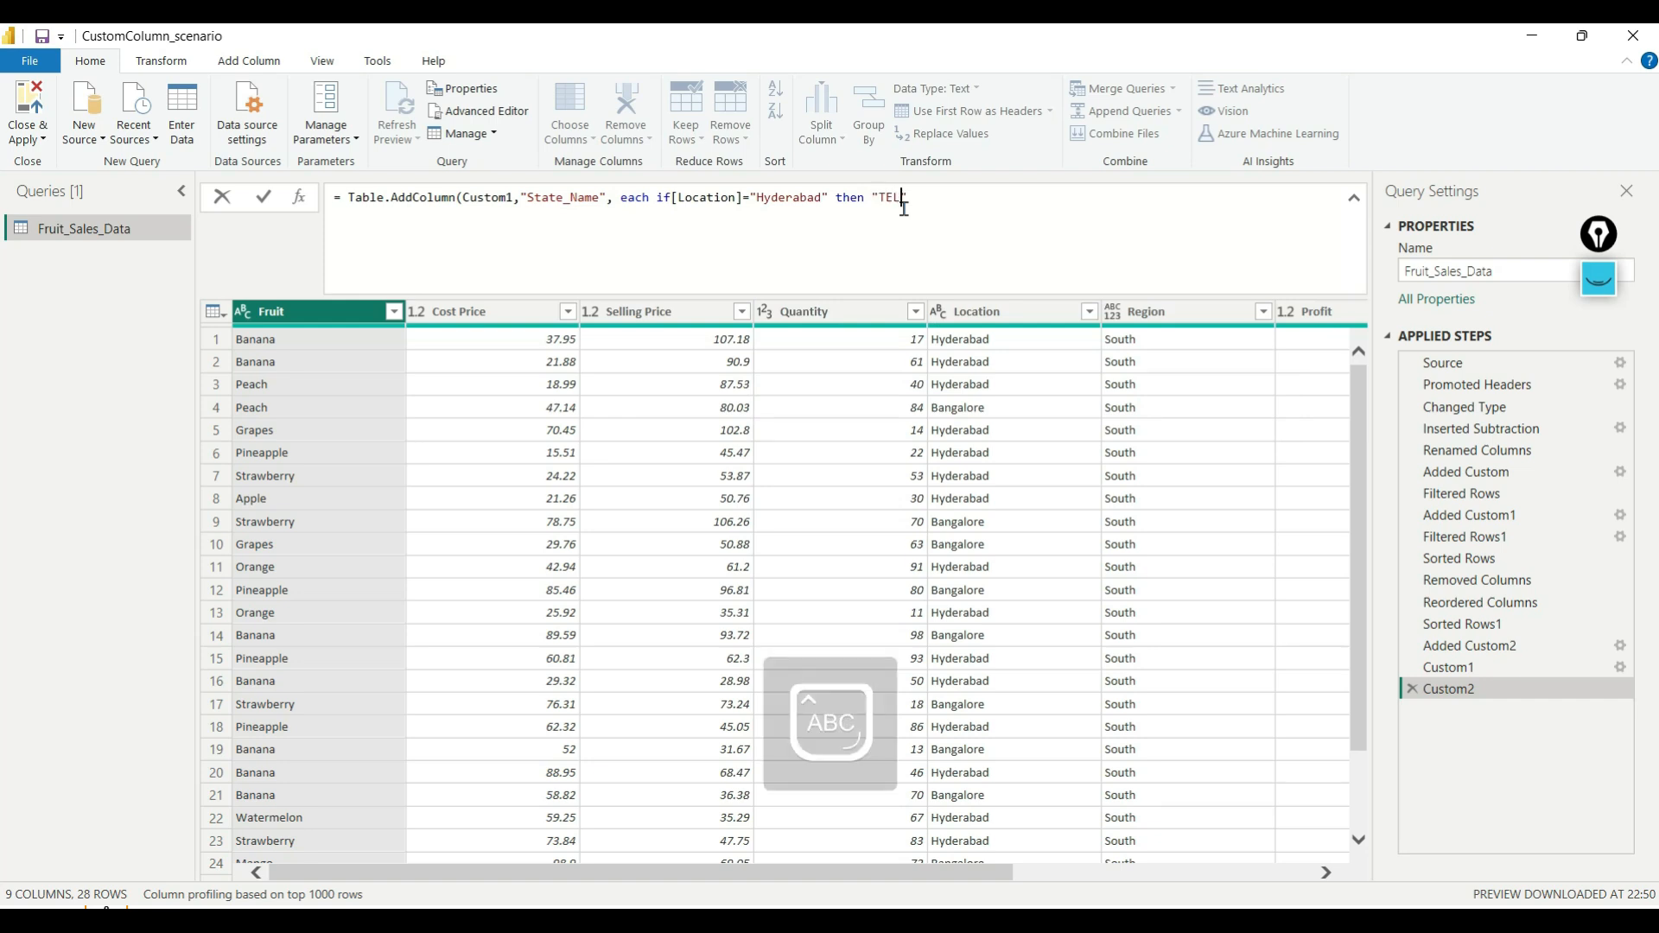
key(Caps_Lock)
key(BackSpace)
key(BackSpace)
text(elangana)
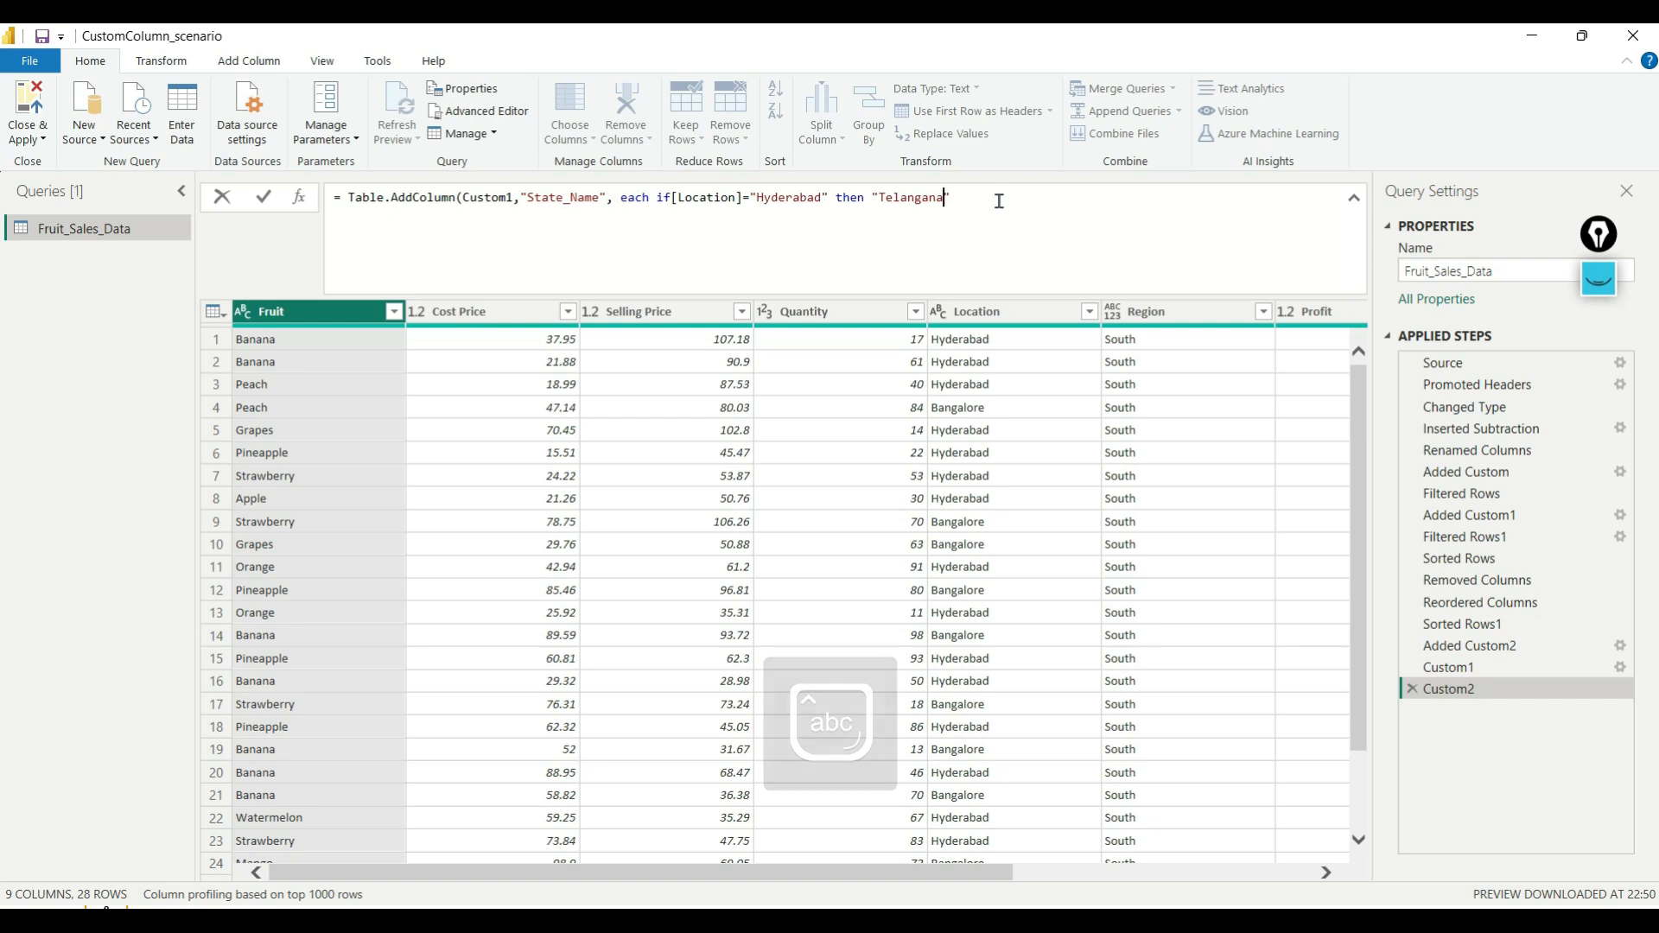
Finish the if expression with else "Karnataka", close the Table.AddColumn formula and apply it.
text(" else )
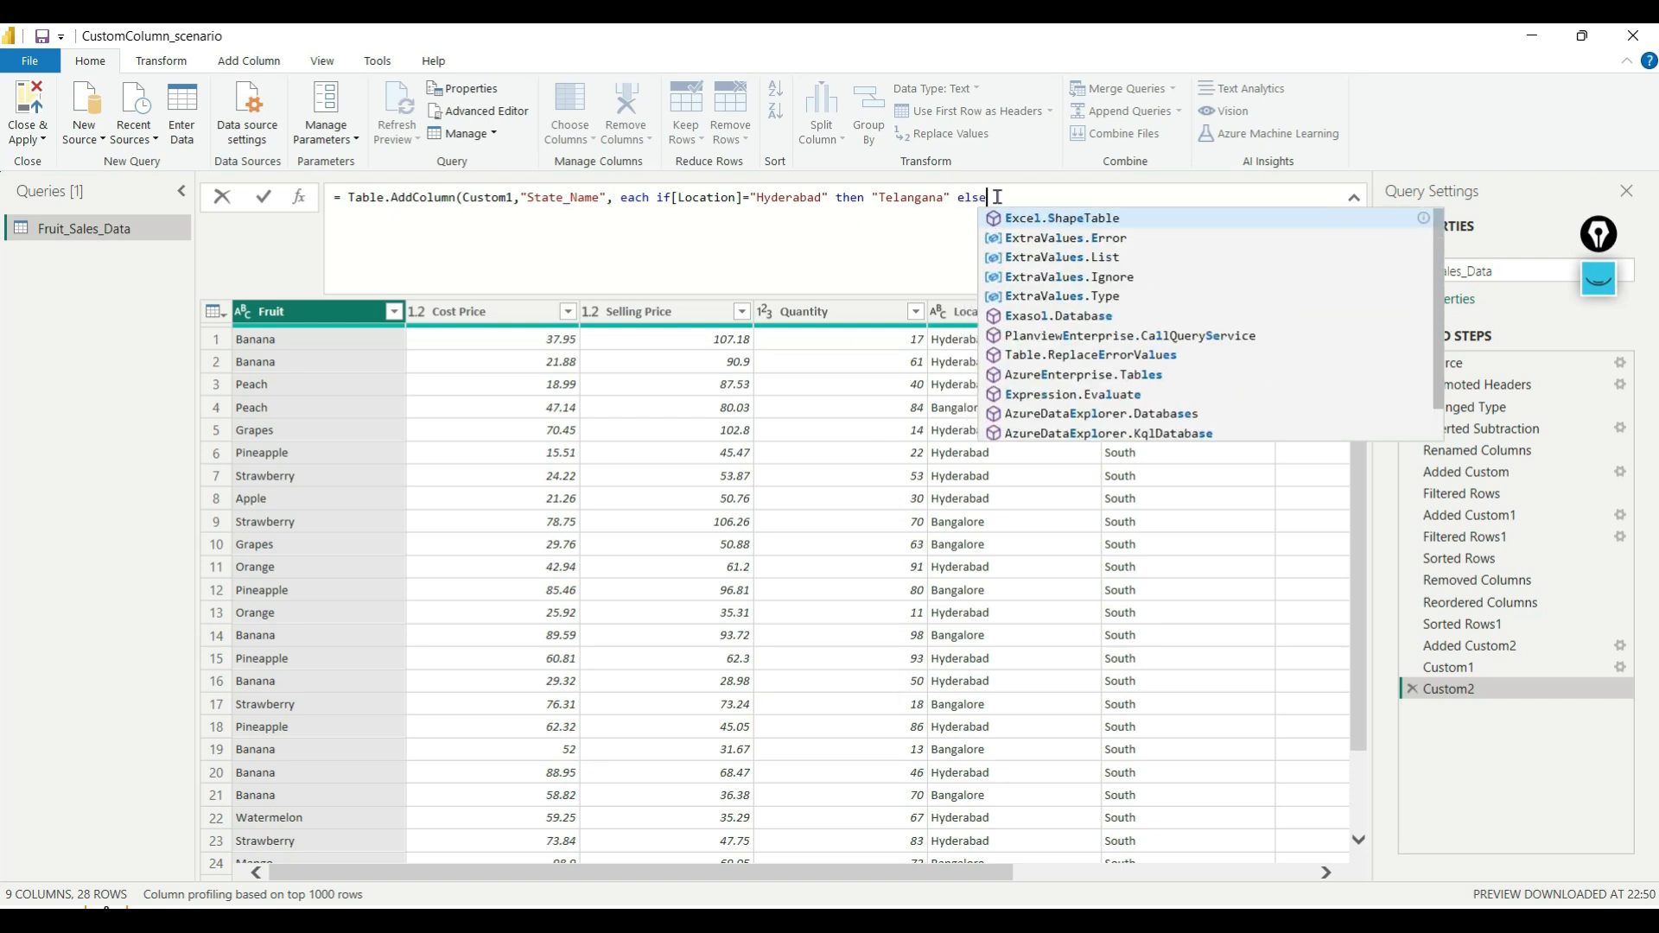
text(")
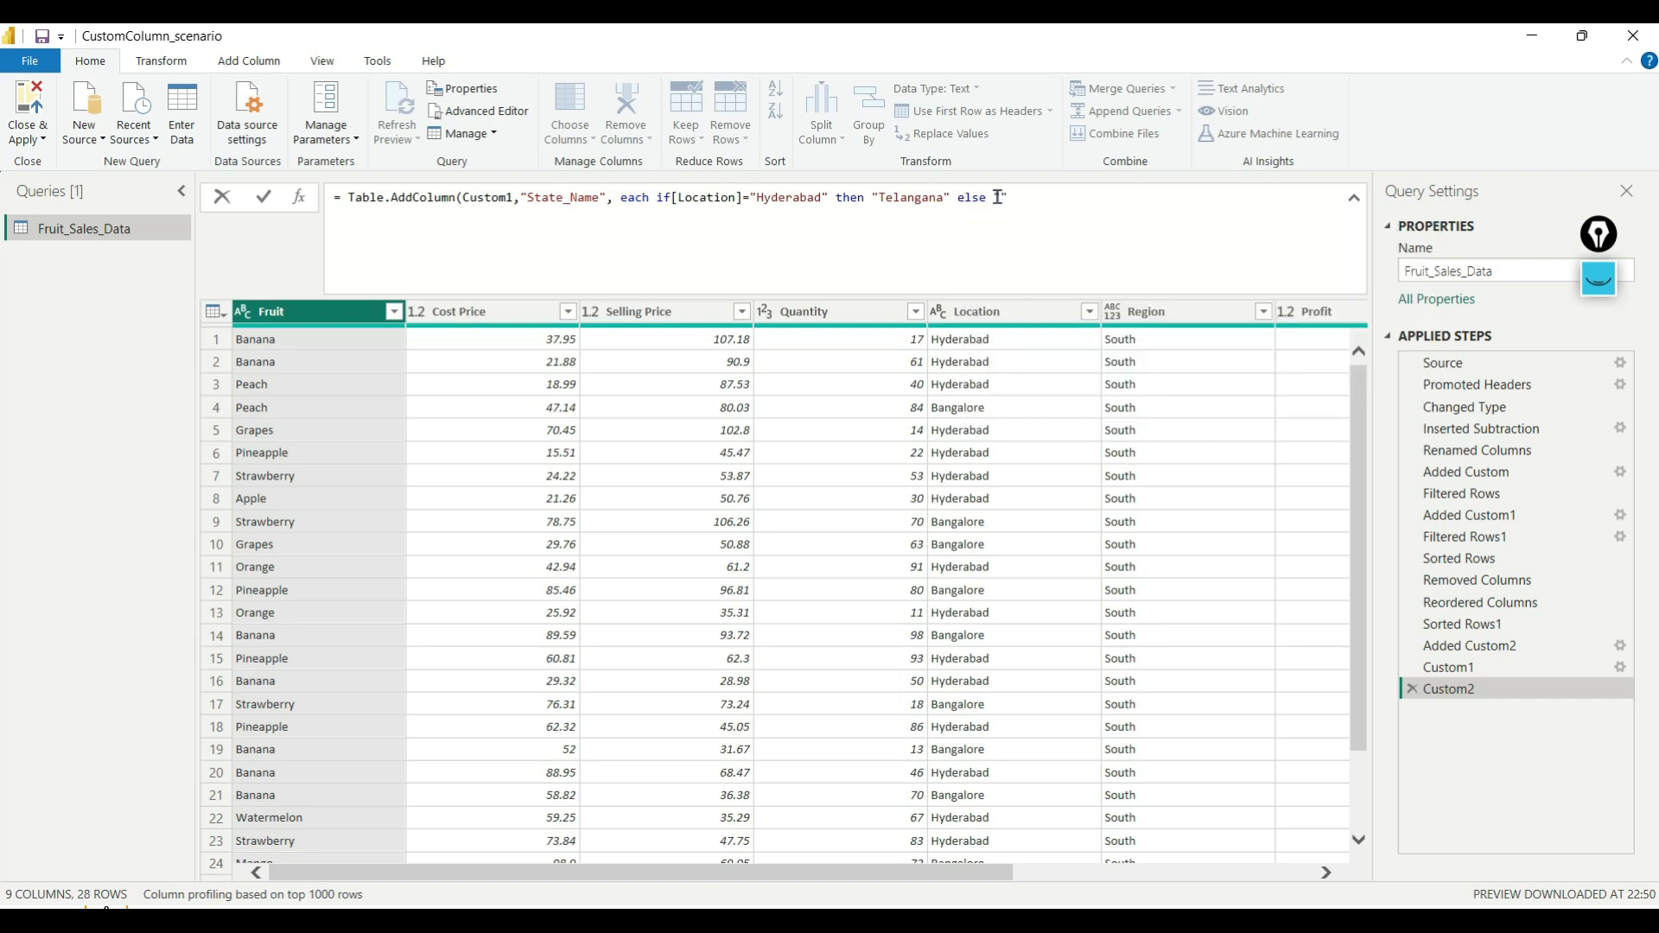
key(Caps_Lock)
text(K)
key(Caps_Lock)
text(aran)
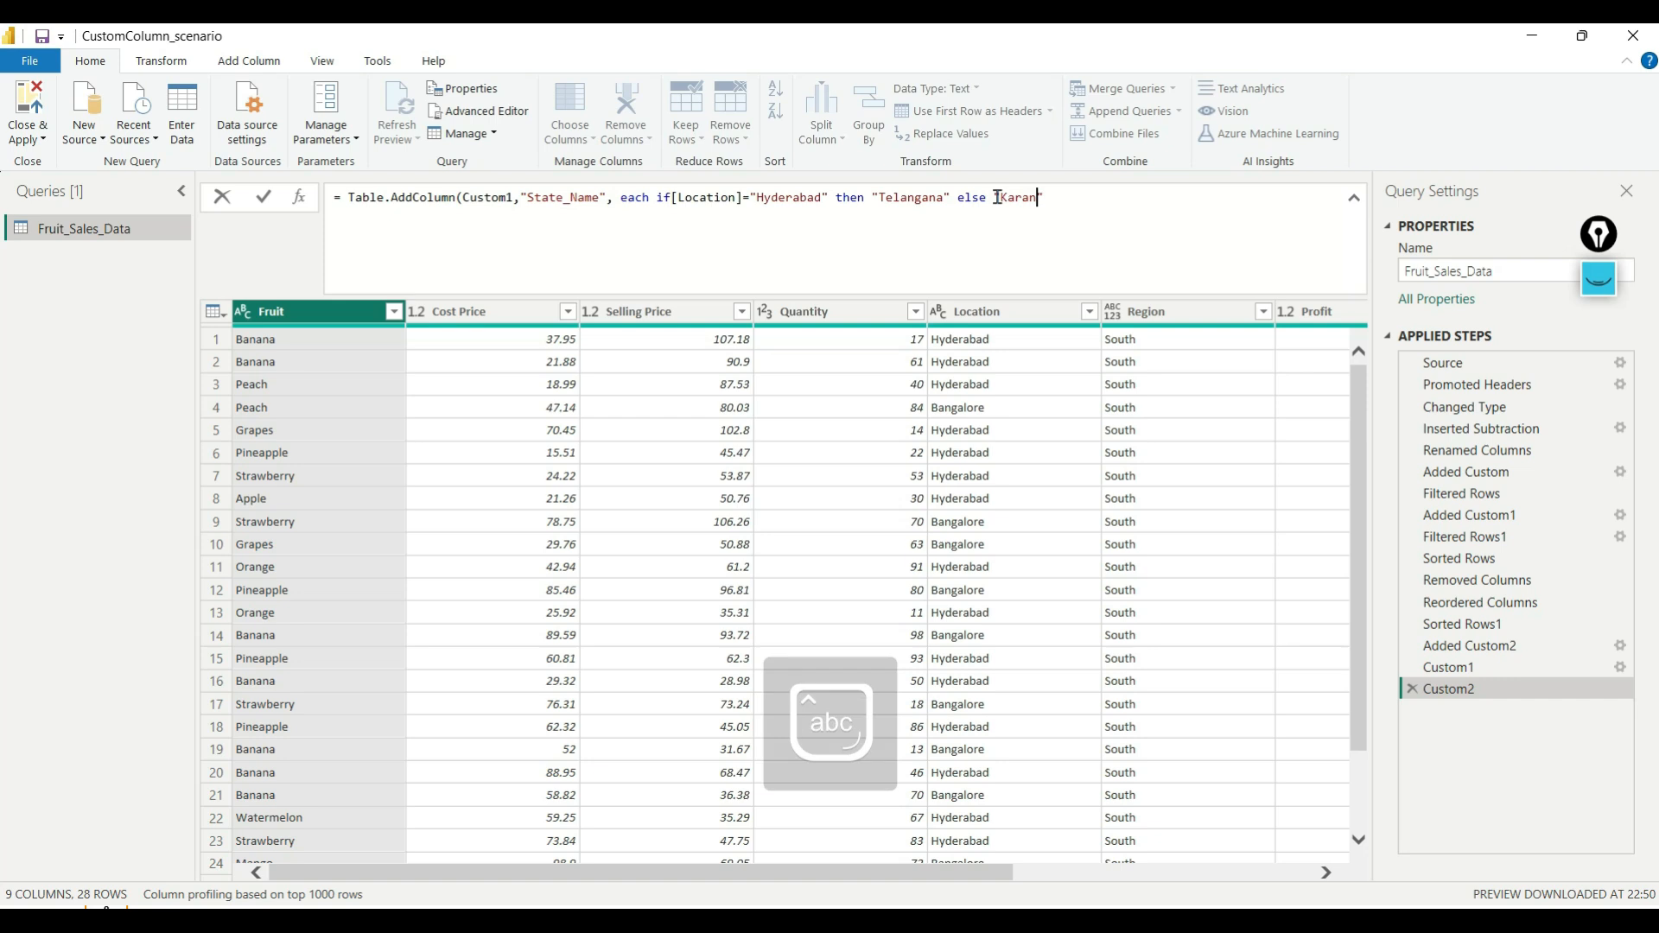
key(BackSpace)
key(BackSpace)
text(nataka")
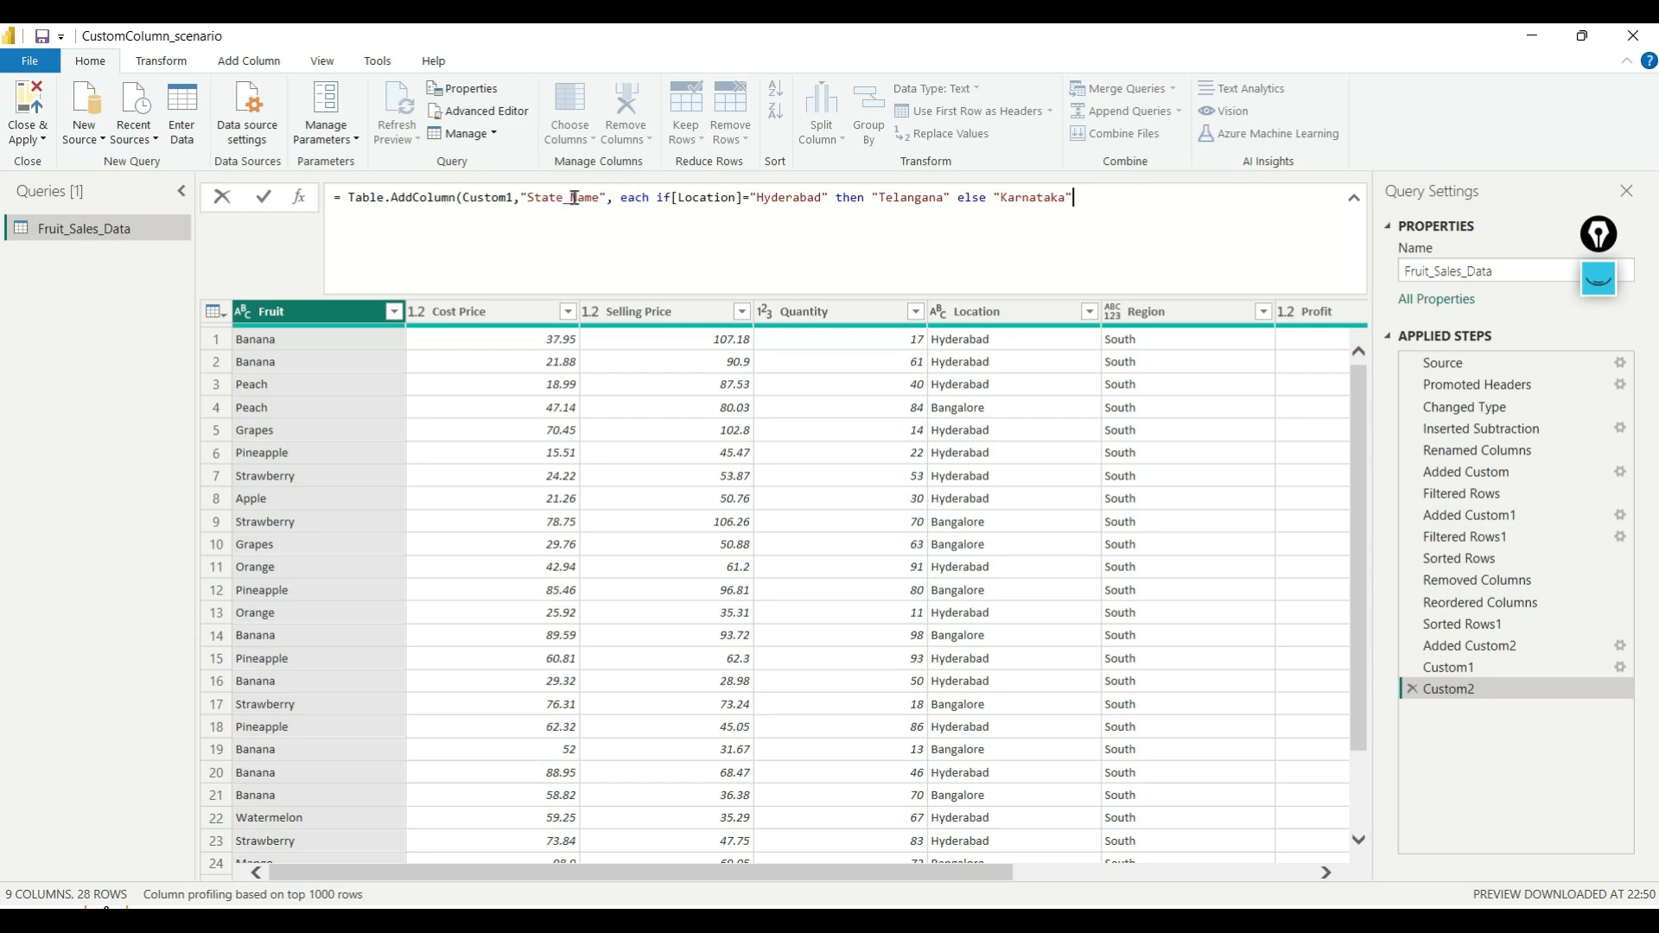
text())
key(Return)
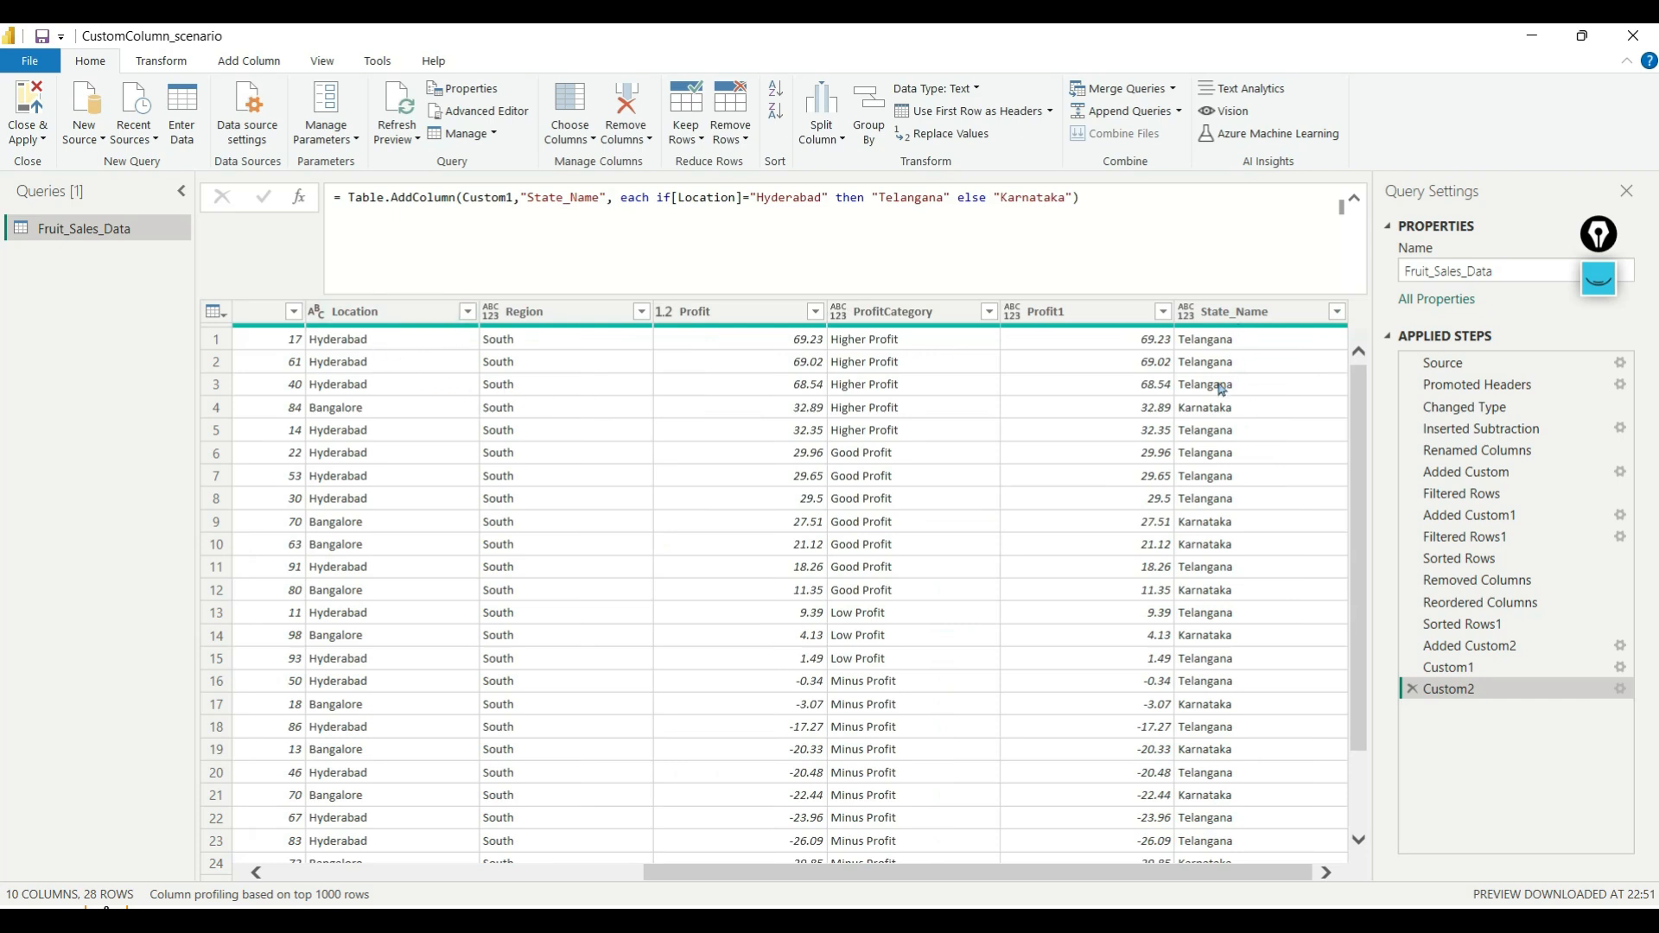
Compare a Bangalore row's Location with its State_Name value, and review the each, if, then and AddColumn parts of the formula.
click(316, 414)
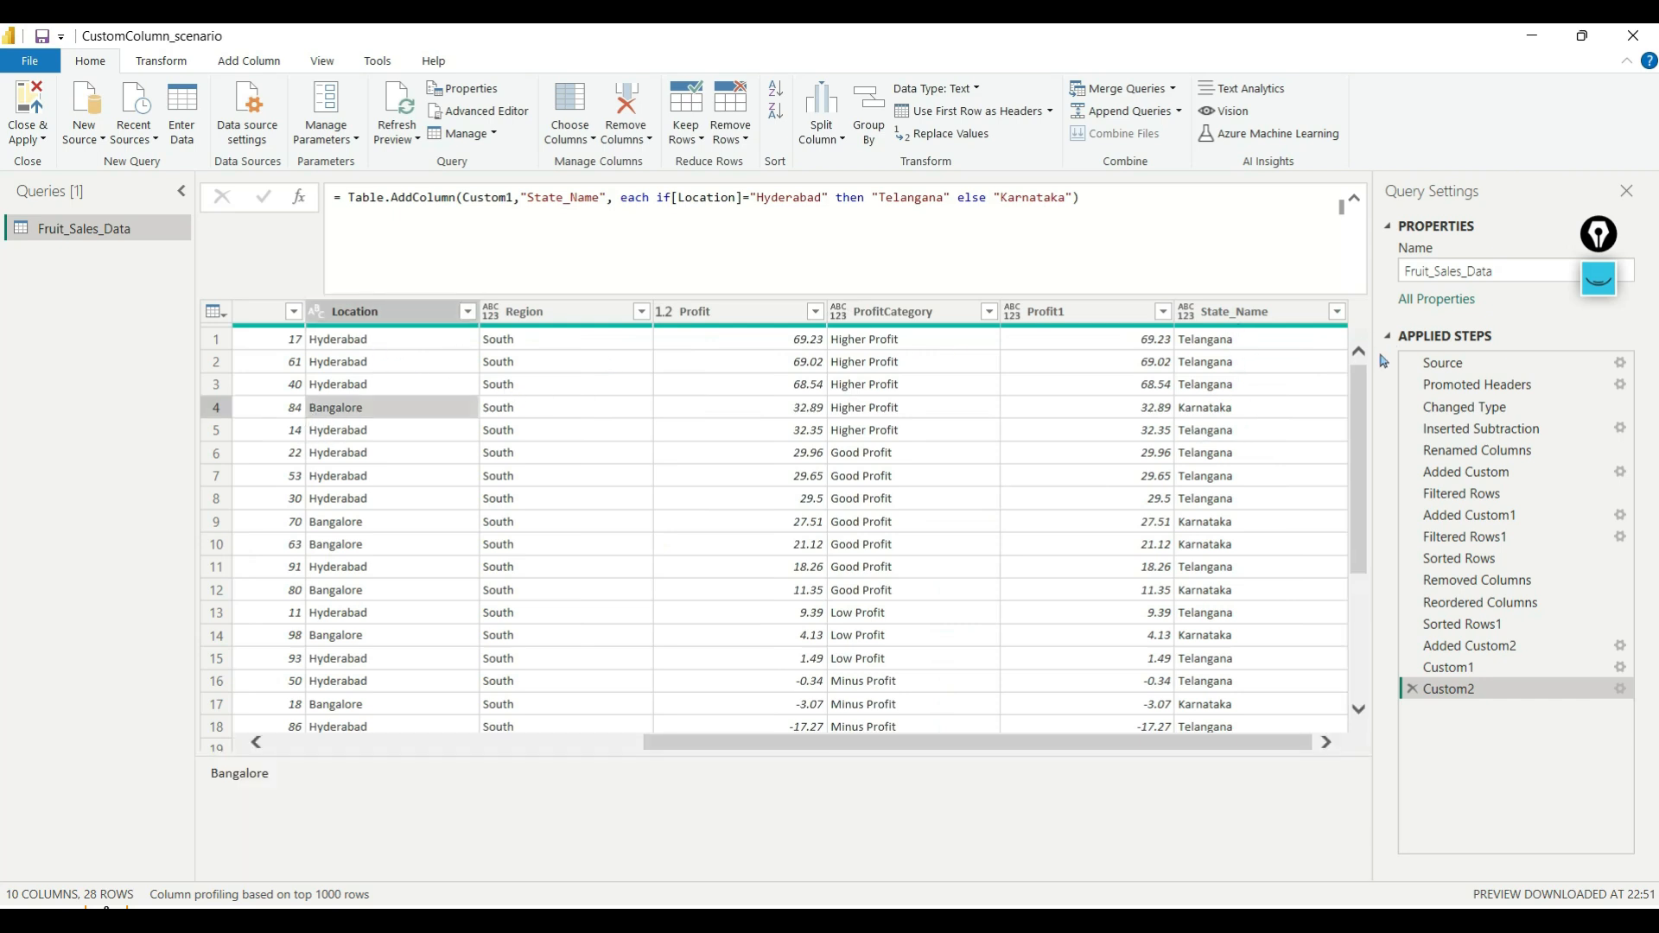
click(1220, 411)
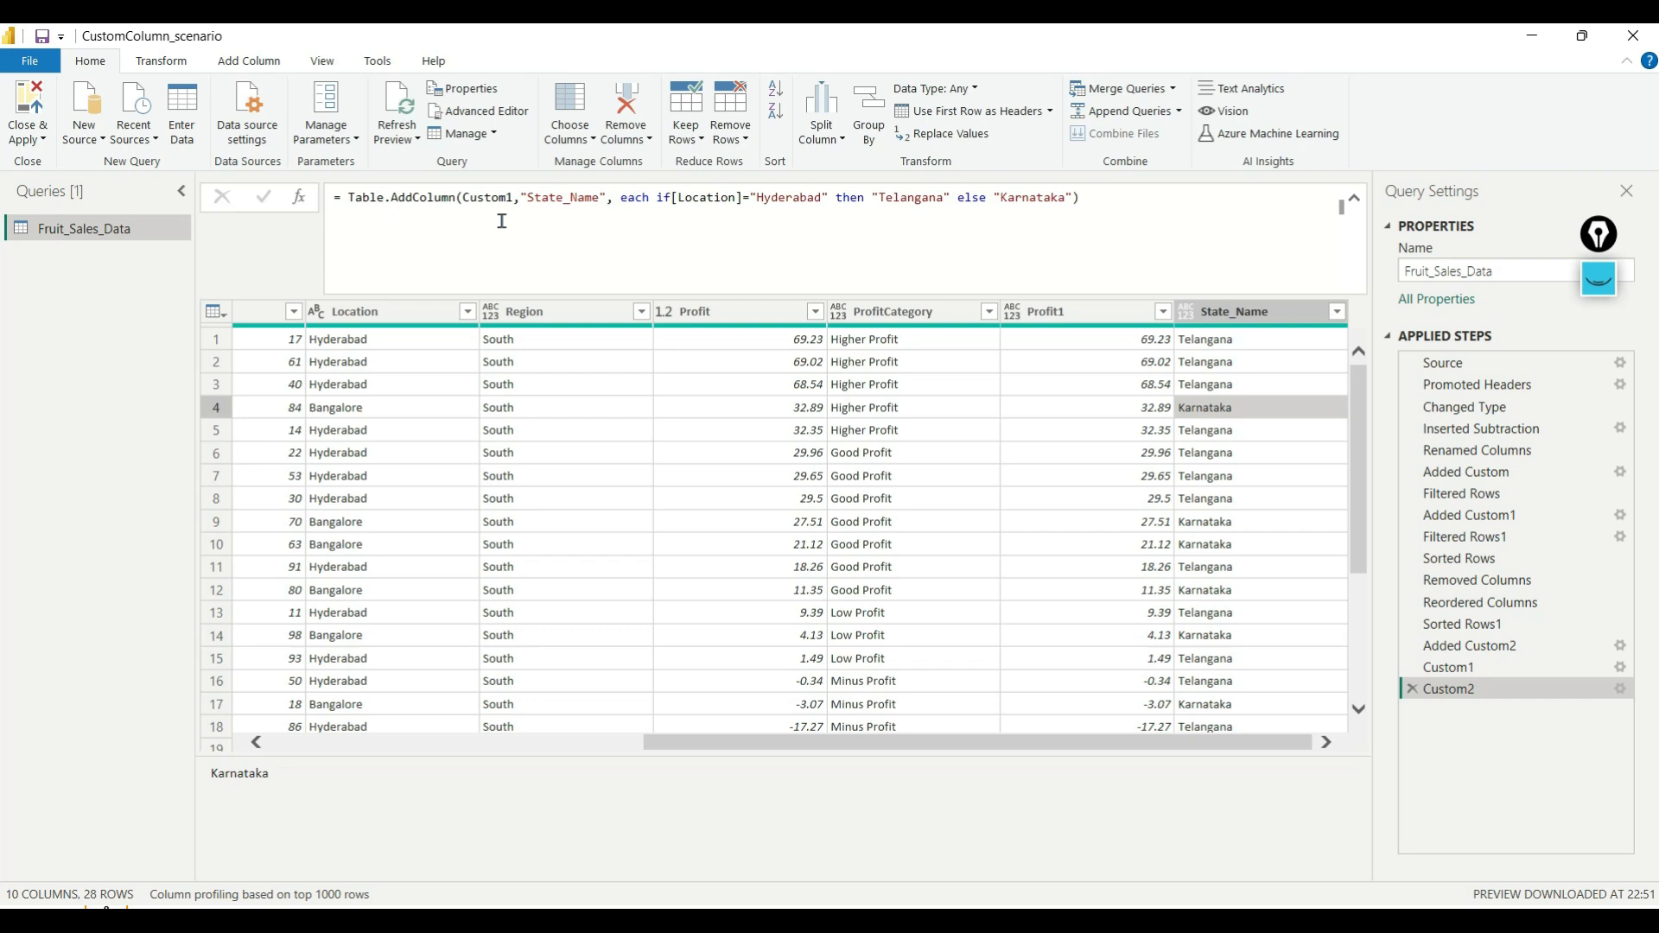
double_click(635, 198)
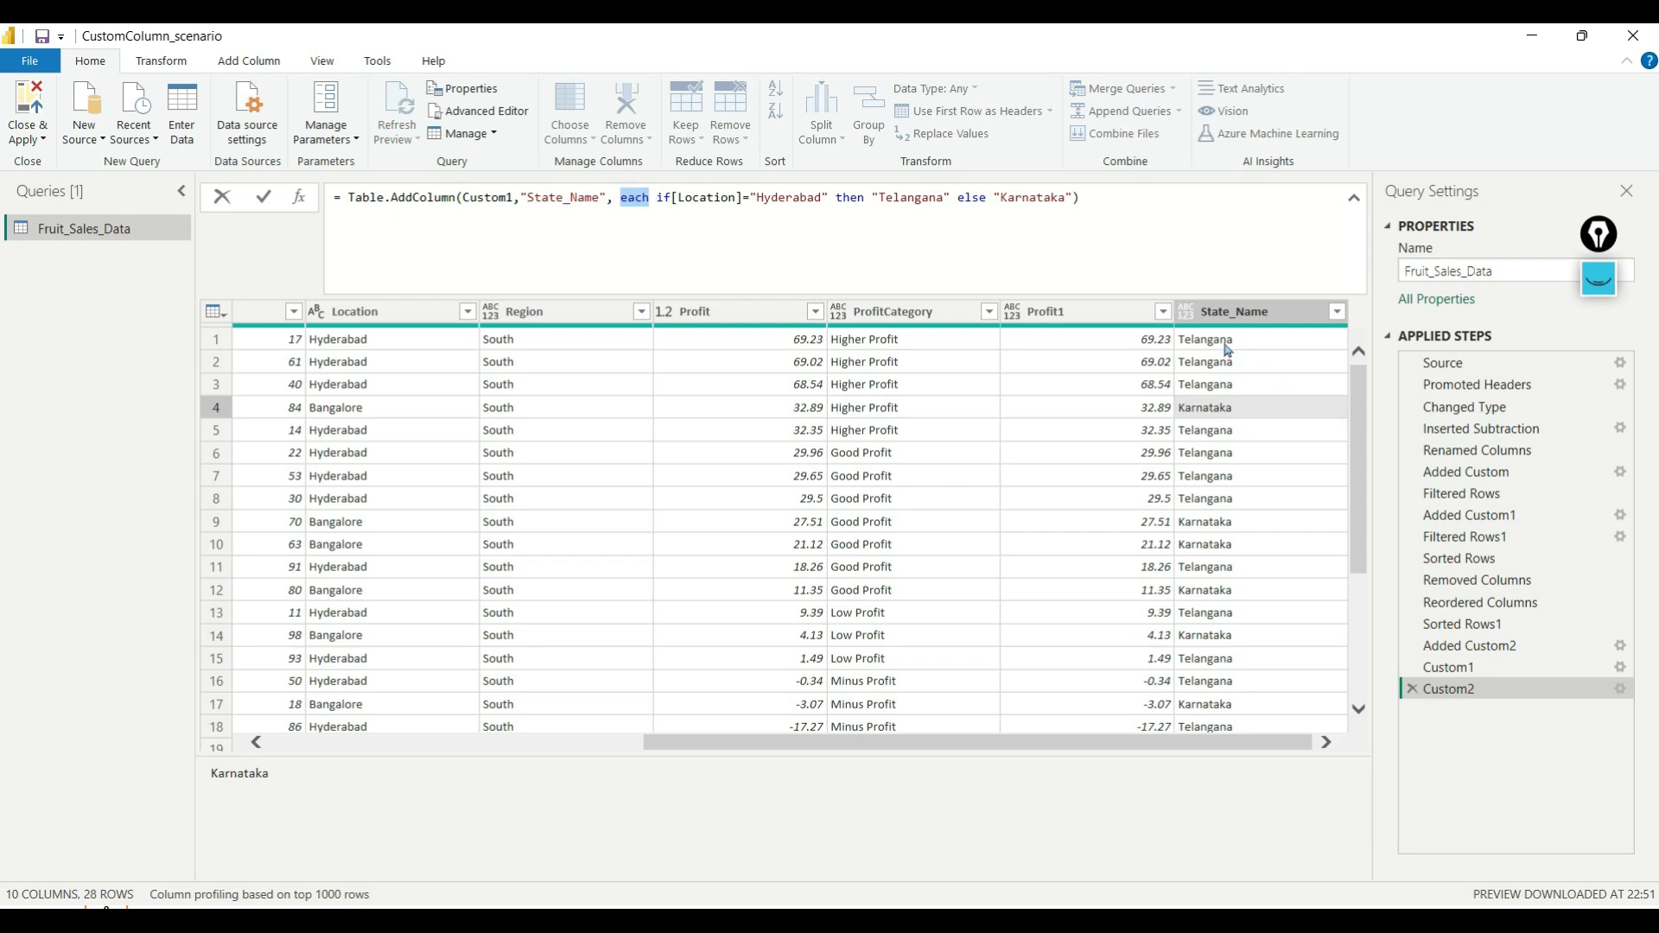
drag(656, 197, 1126, 199)
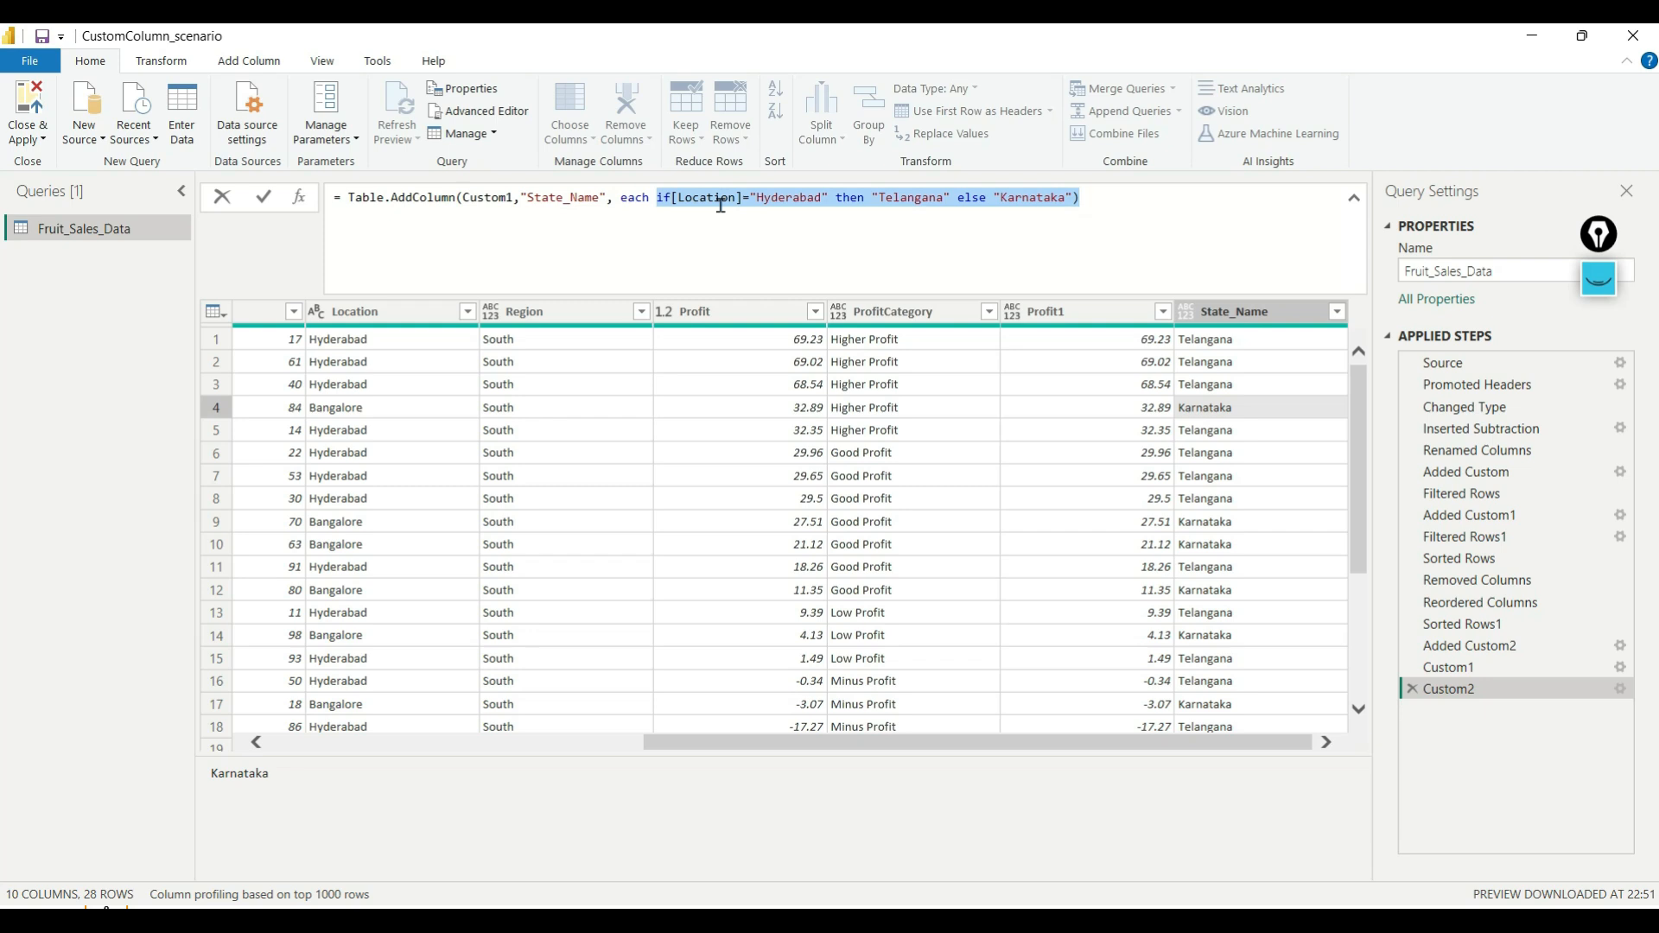
double_click(850, 198)
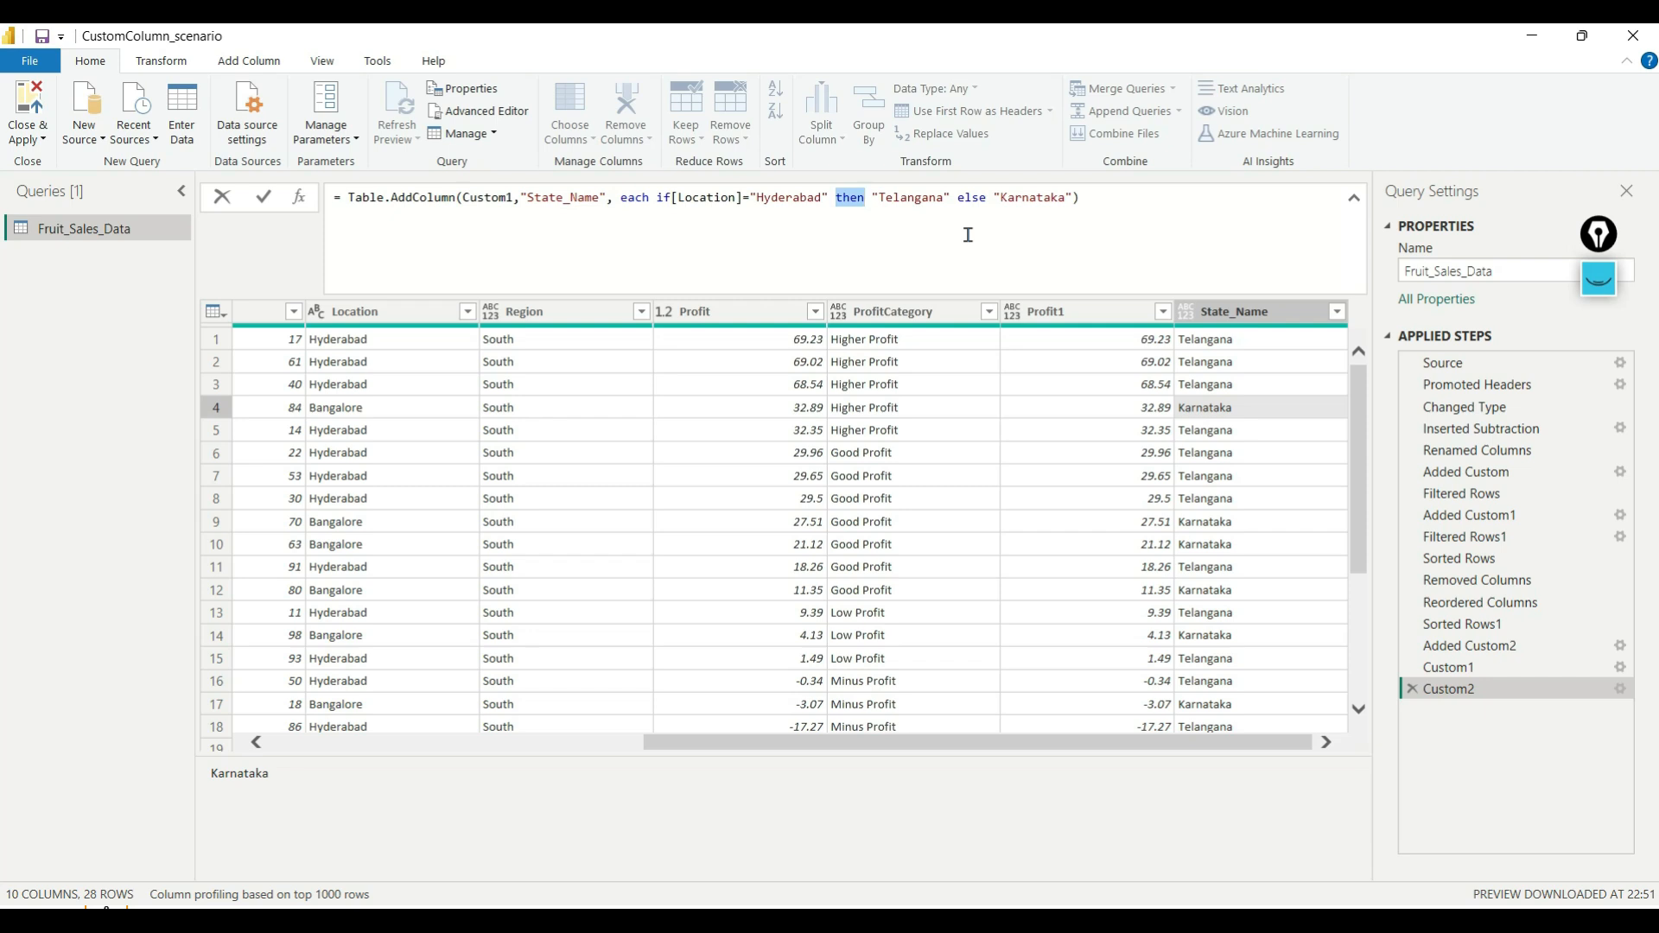
double_click(415, 201)
Open the query's full M code in the Advanced Editor and examine the let and in keywords and the Custom2 line.
click(154, 66)
click(109, 66)
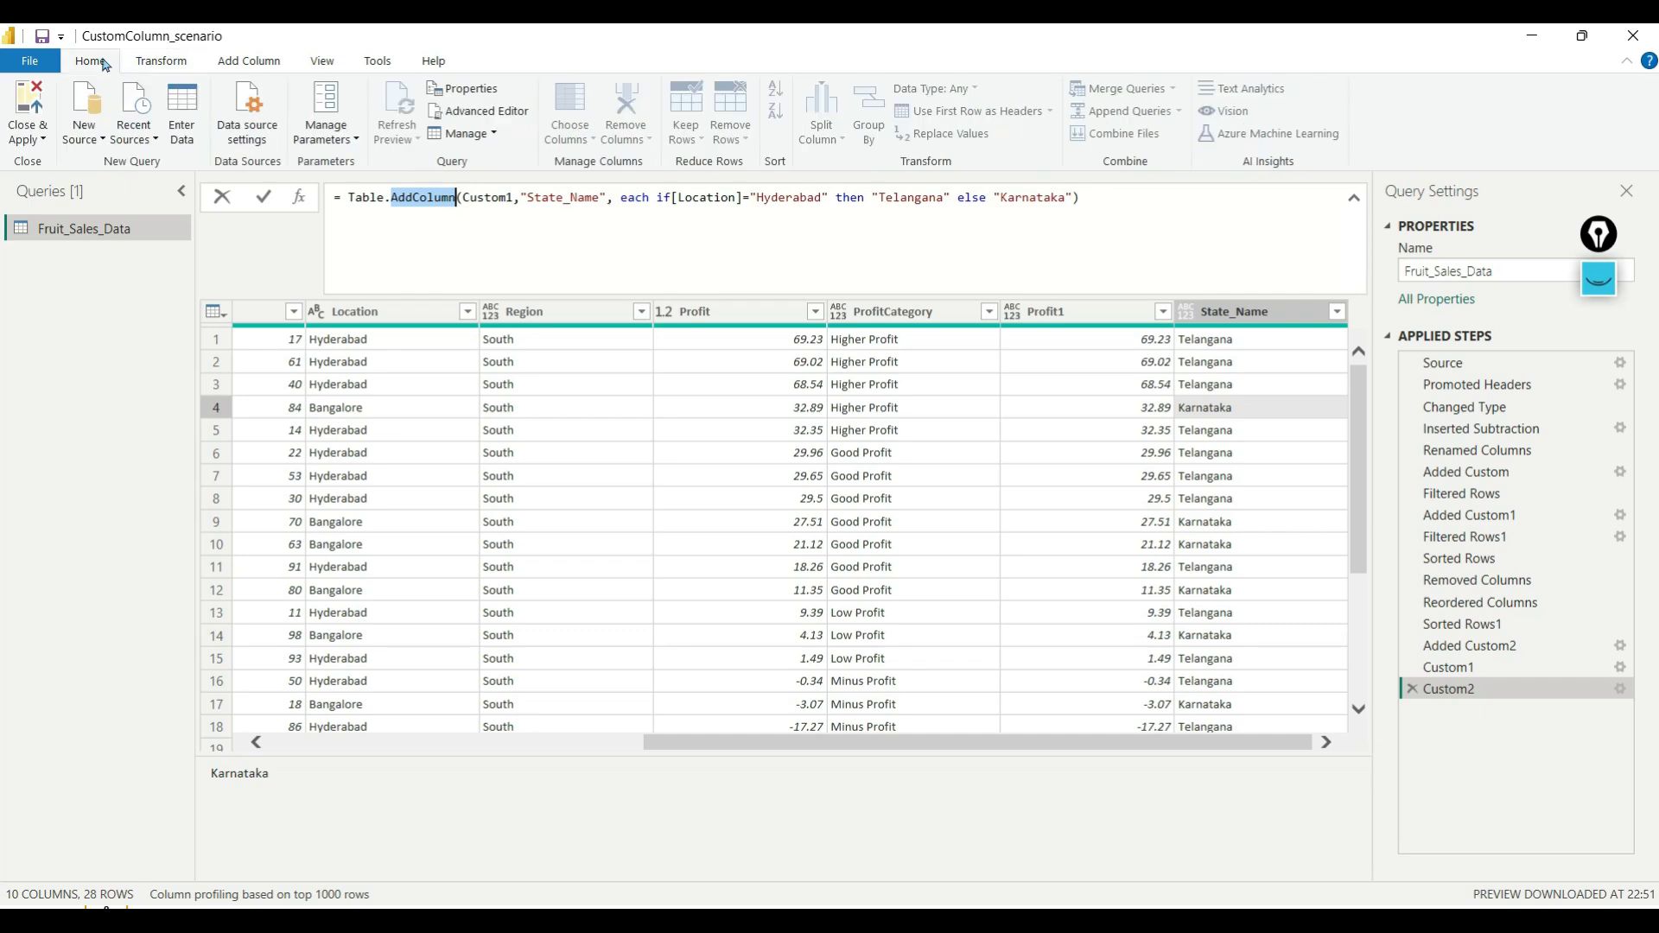
click(491, 119)
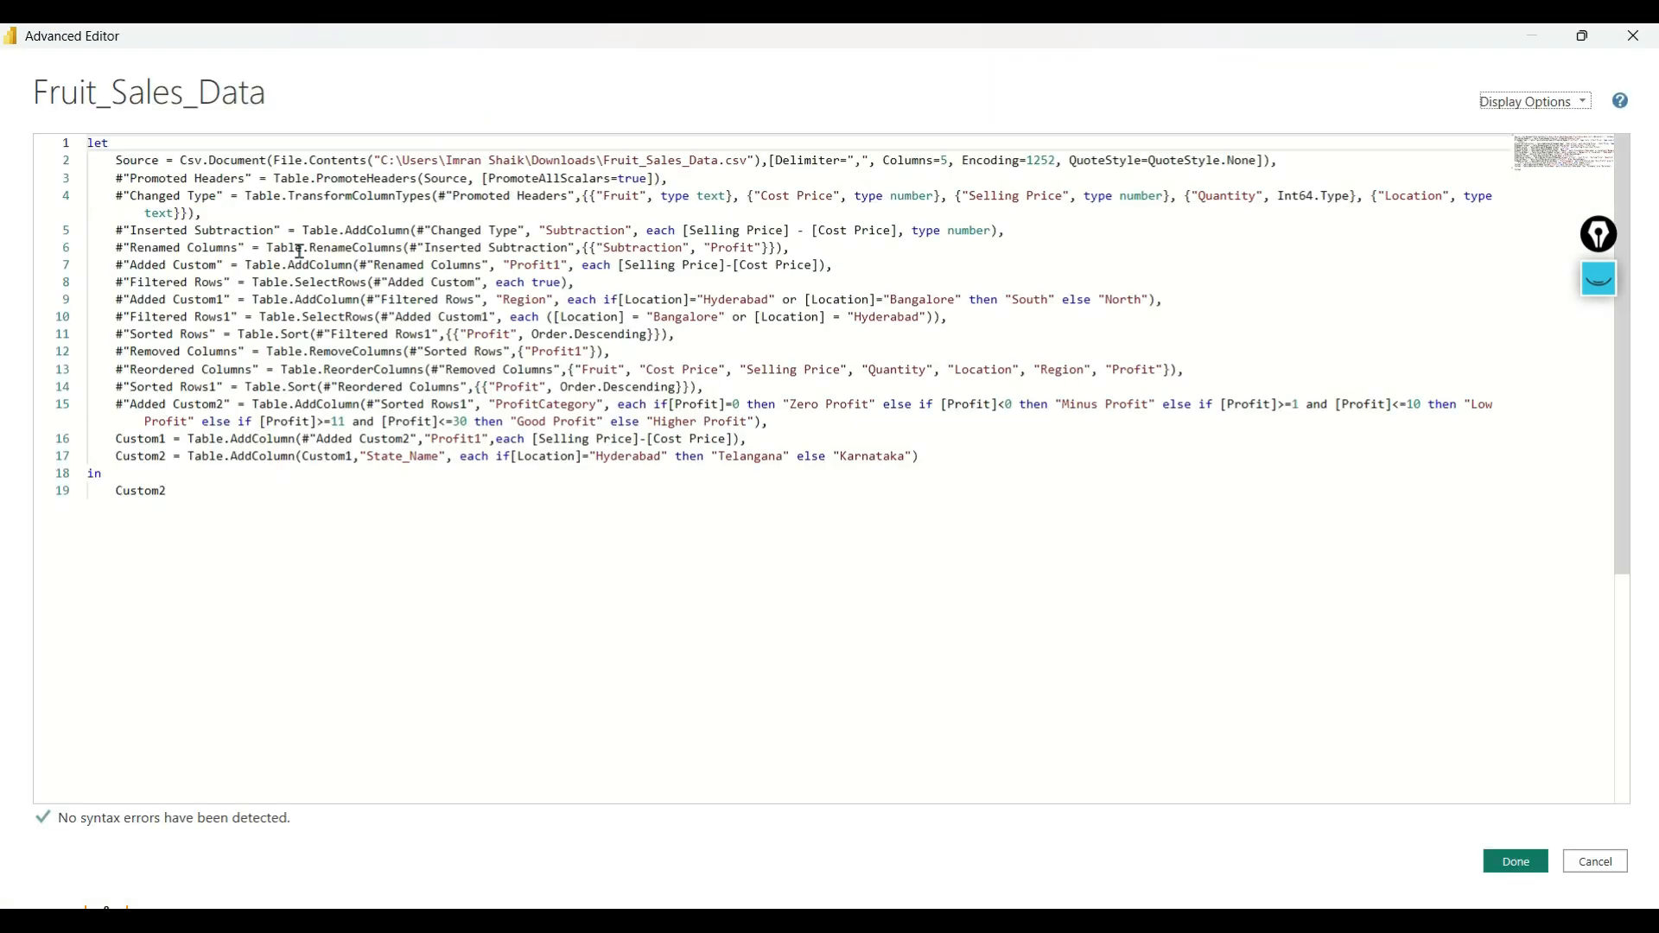
double_click(102, 142)
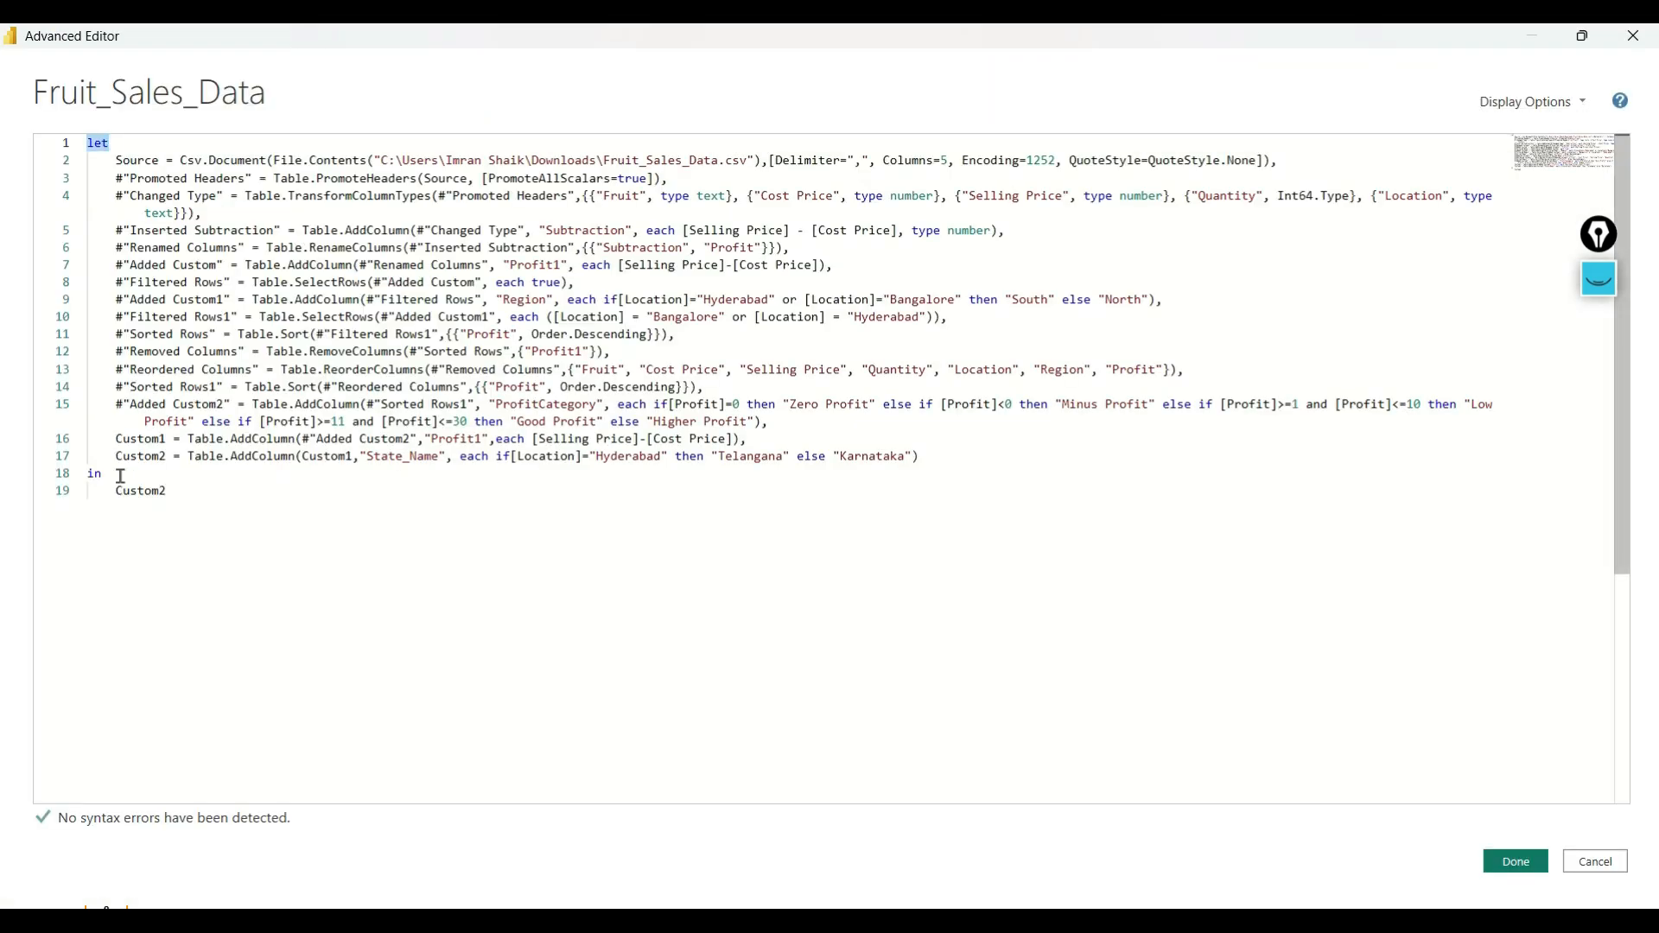
click(104, 476)
drag(950, 455, 59, 464)
click(930, 519)
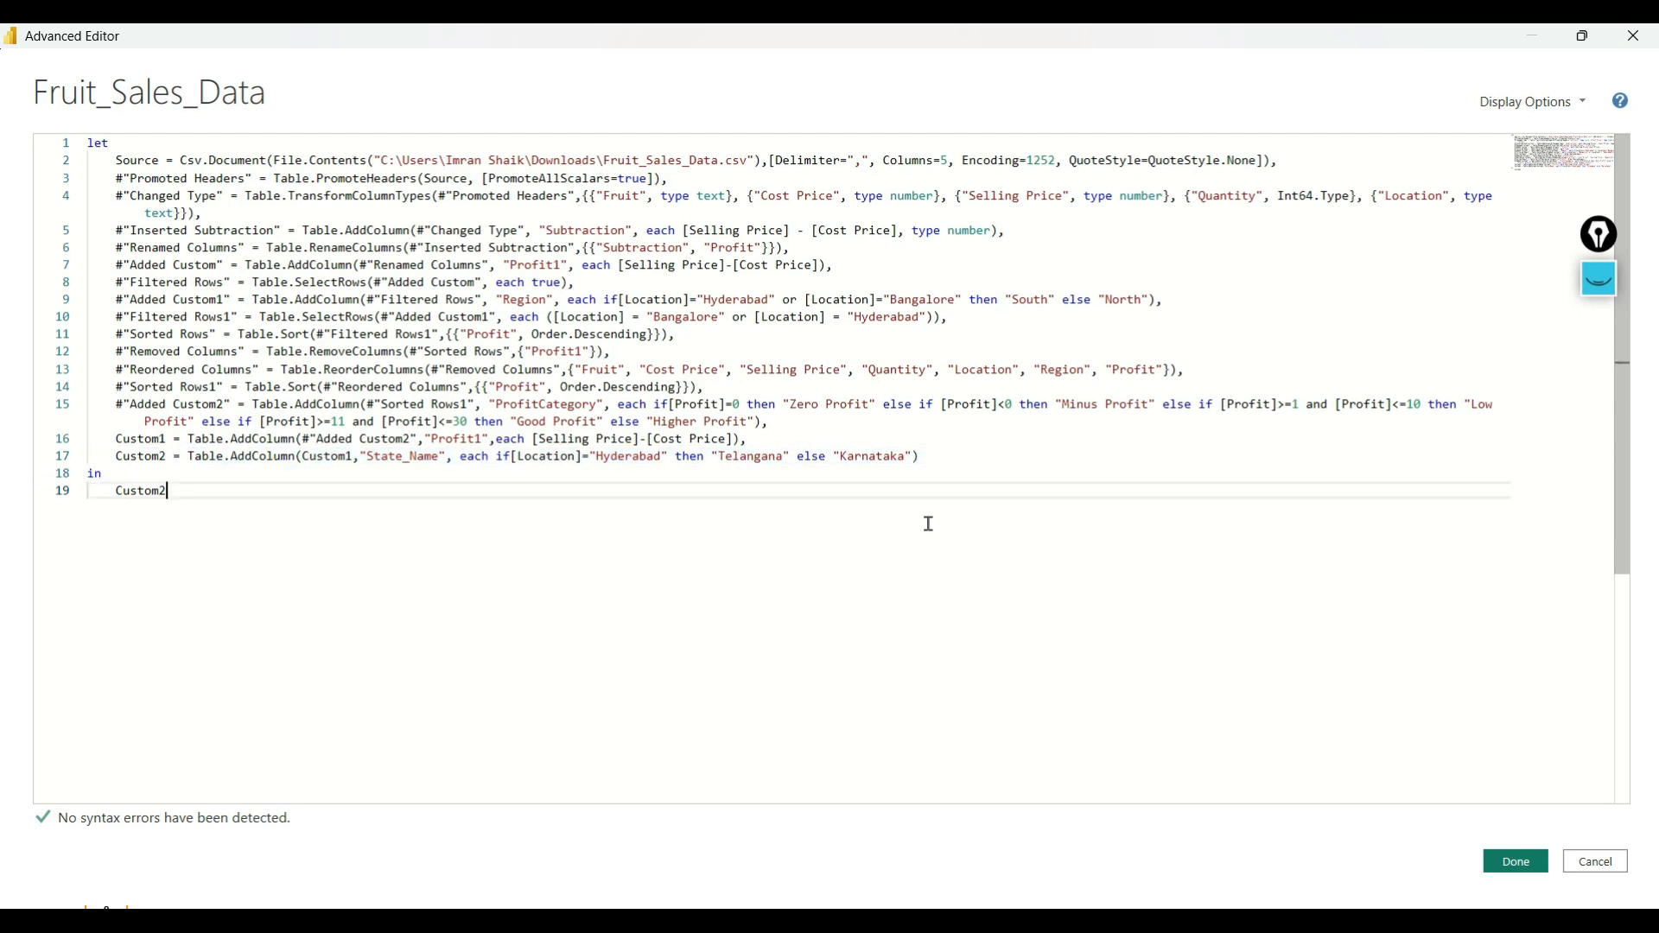
Replace the else value "Karnataka" with "KA" in the Custom2 line of the M code and apply the change.
double_click(871, 456)
key(Caps_Lock)
text(K)
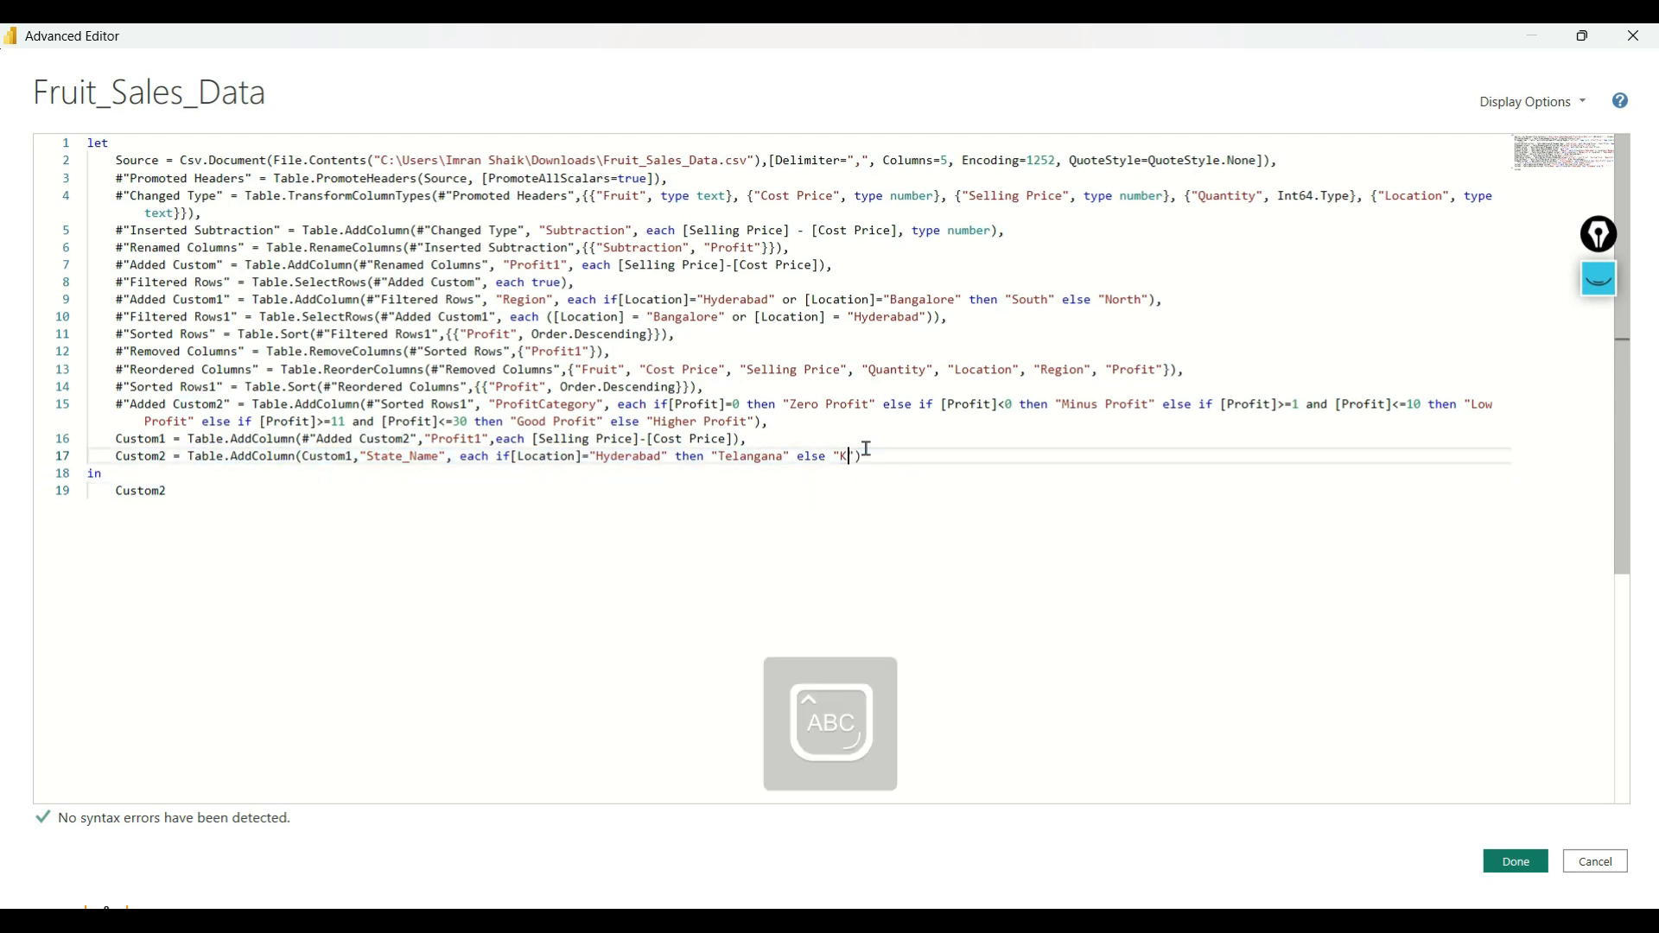
key(BackSpace)
key(Caps_Lock)
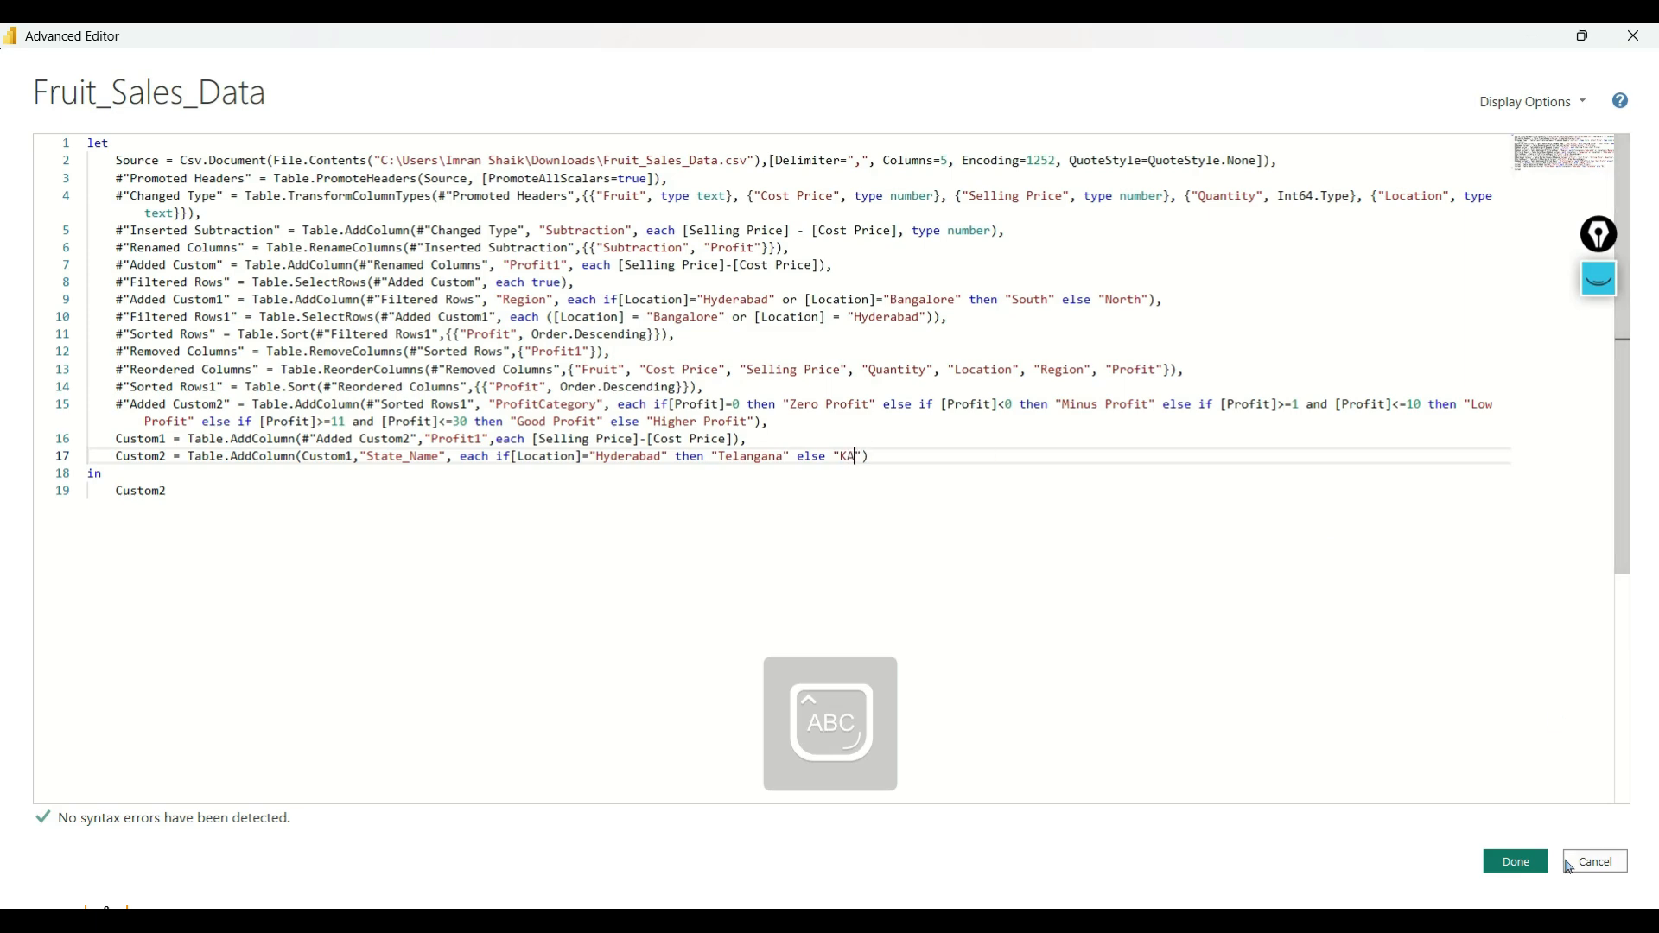
click(1516, 862)
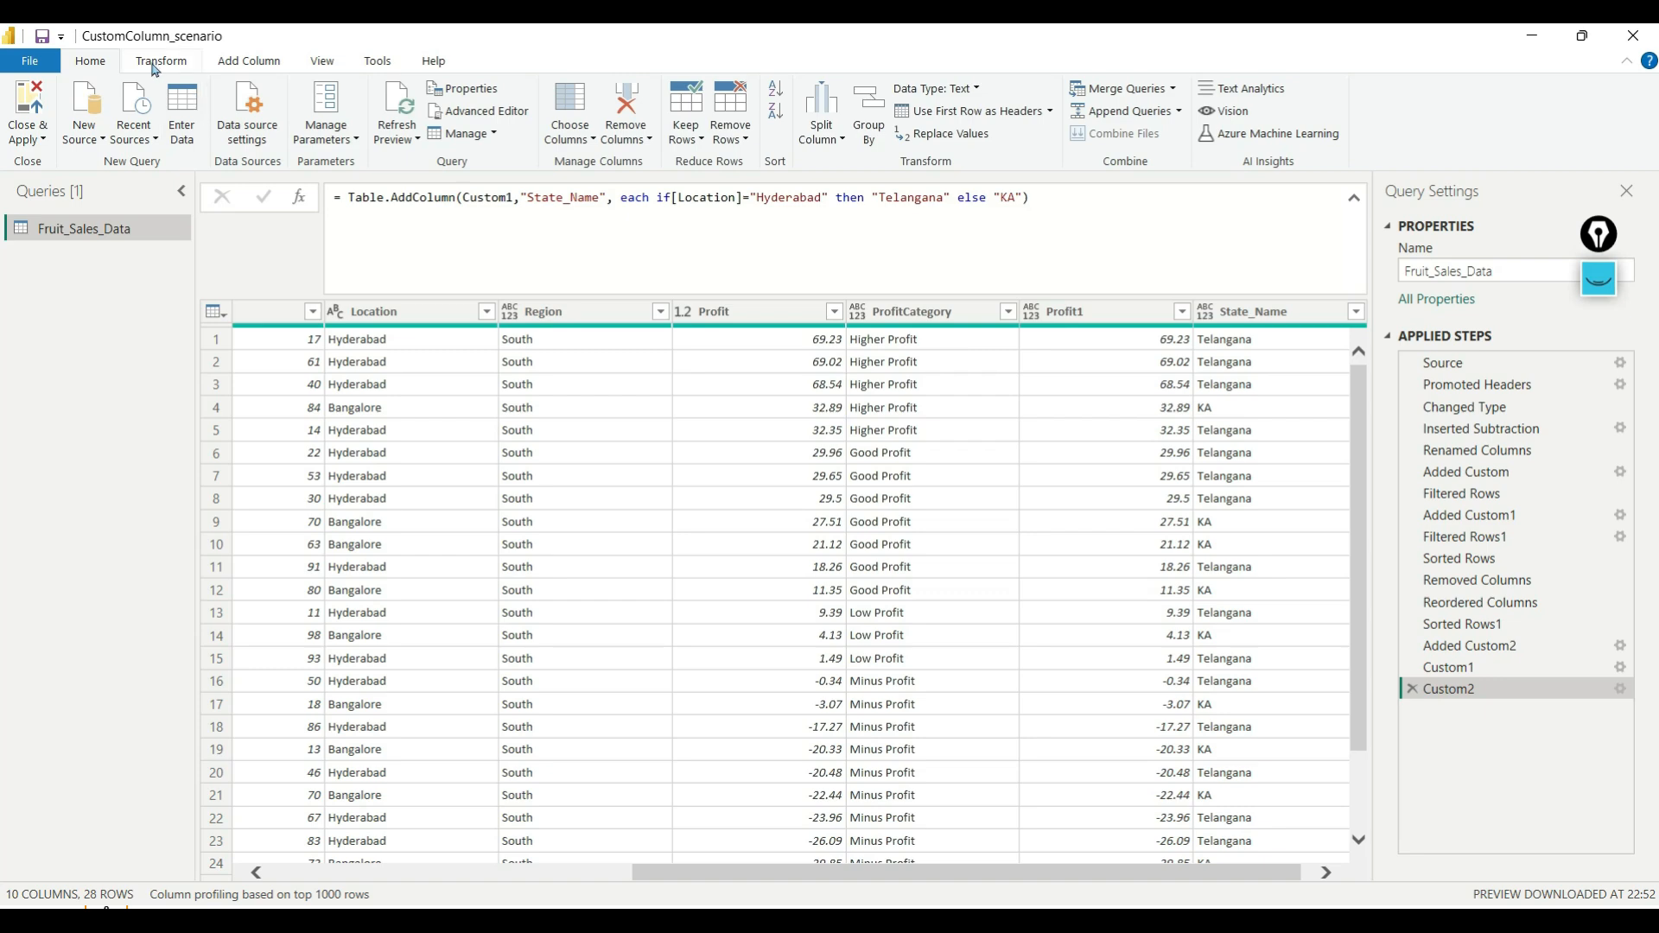
In the query's full M code, replace the then value "Telangana" with "TG" in the Custom2 line and apply the change.
click(484, 112)
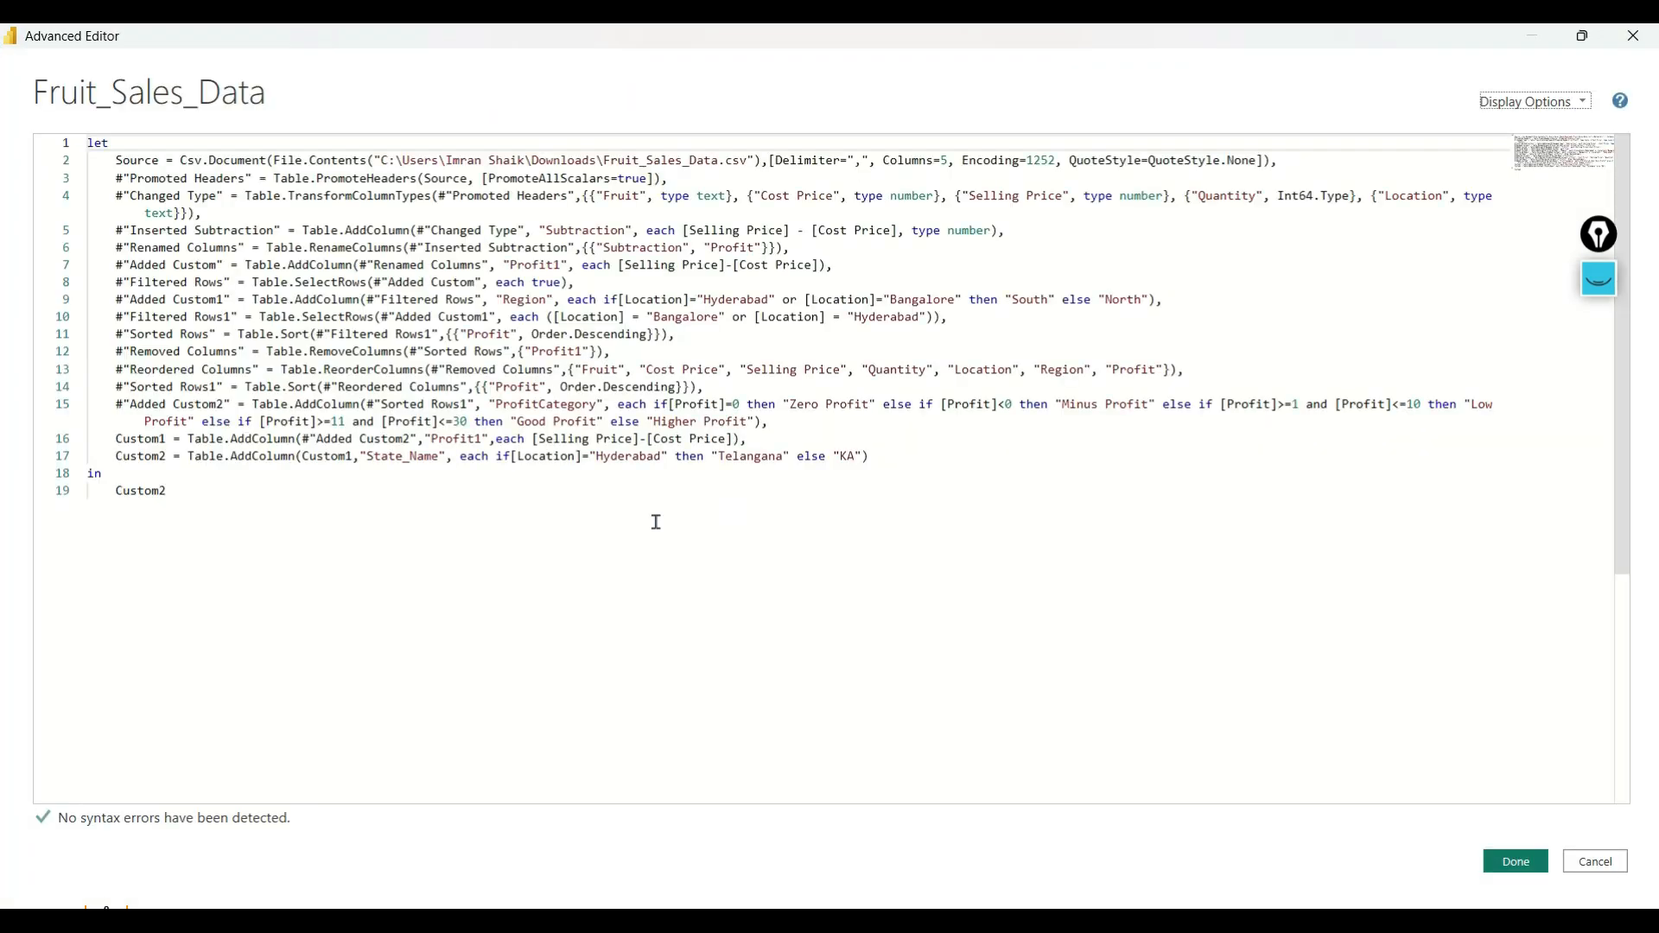
double_click(626, 457)
double_click(750, 456)
key(BackSpace)
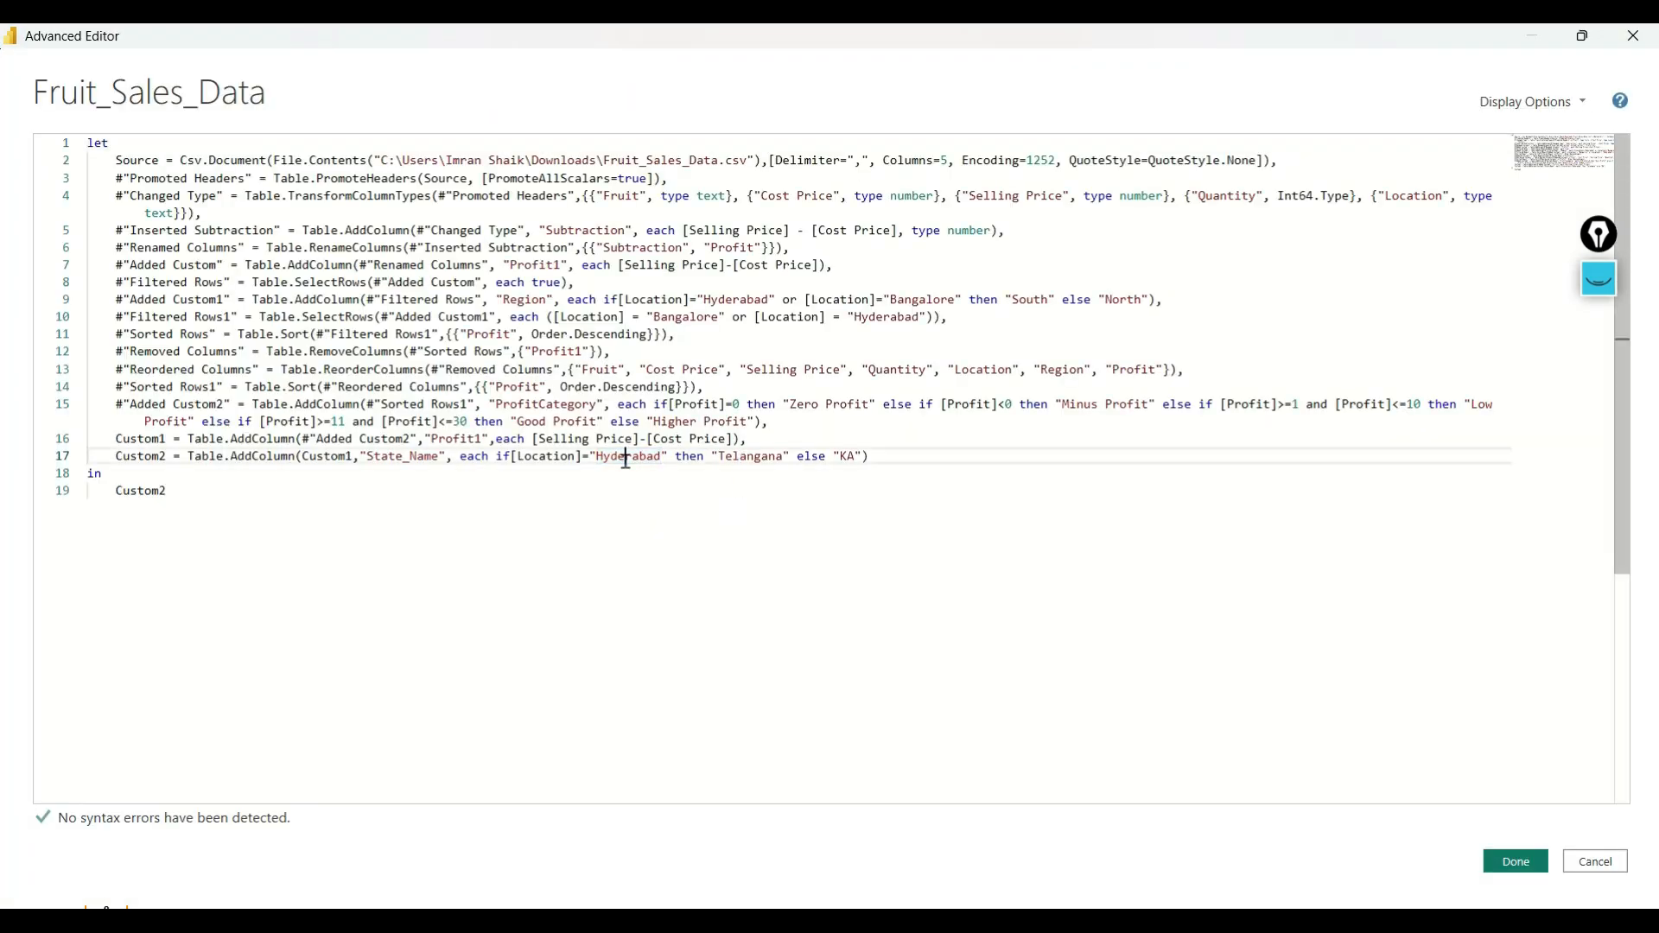
key(Caps_Lock)
text(TG)
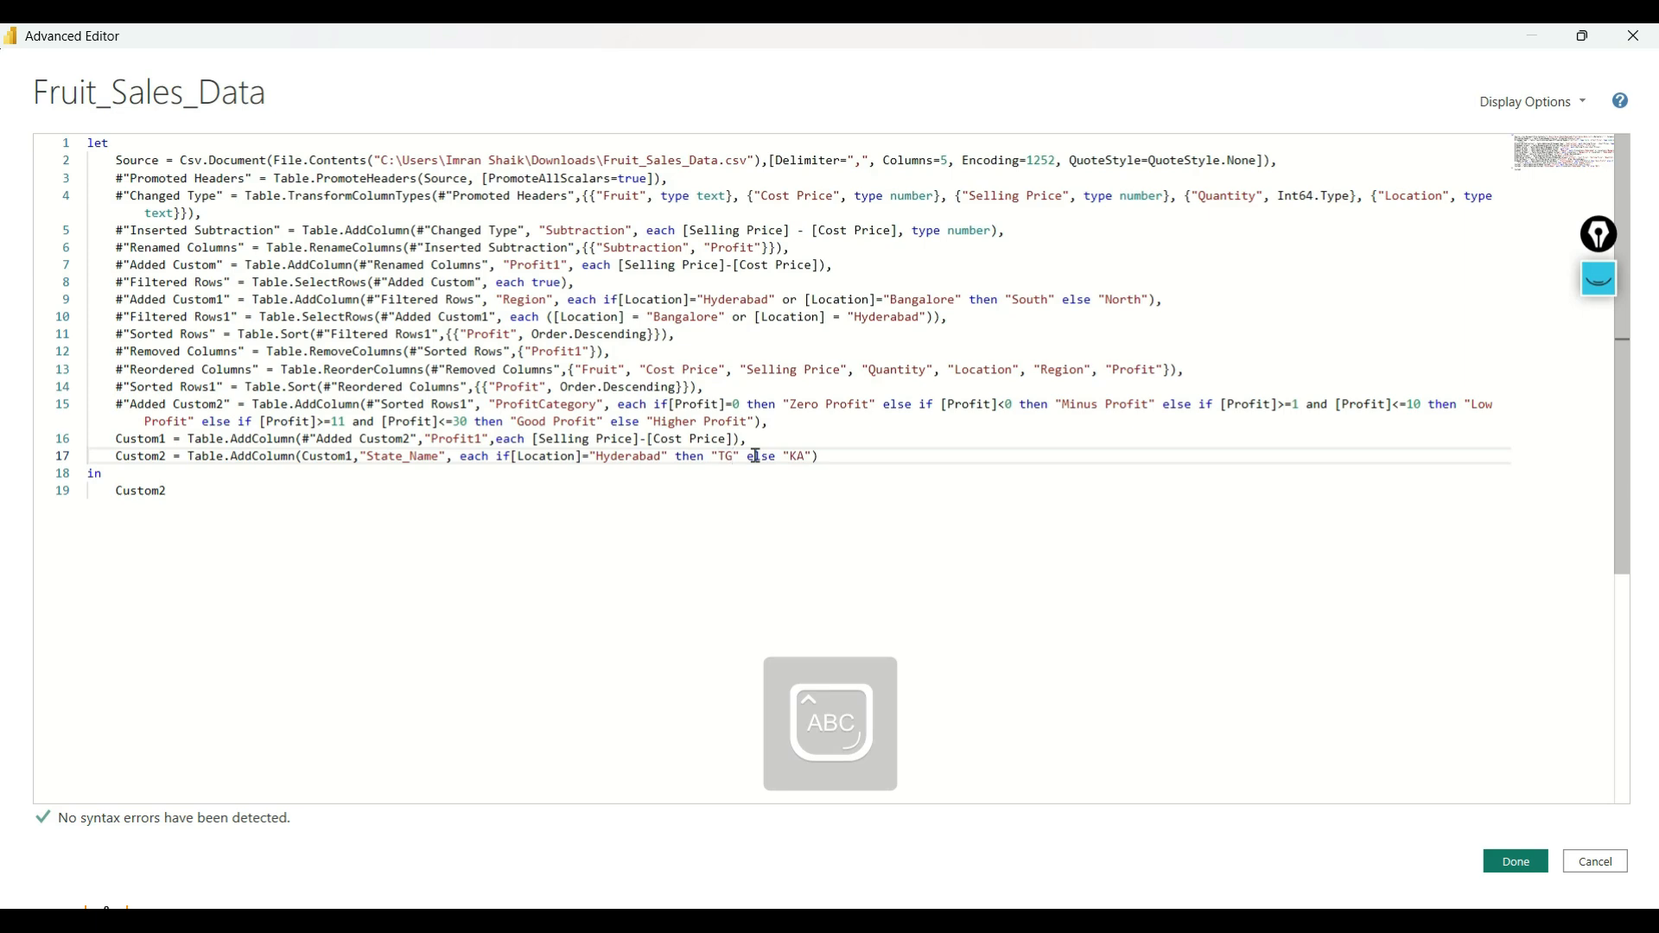
click(1515, 862)
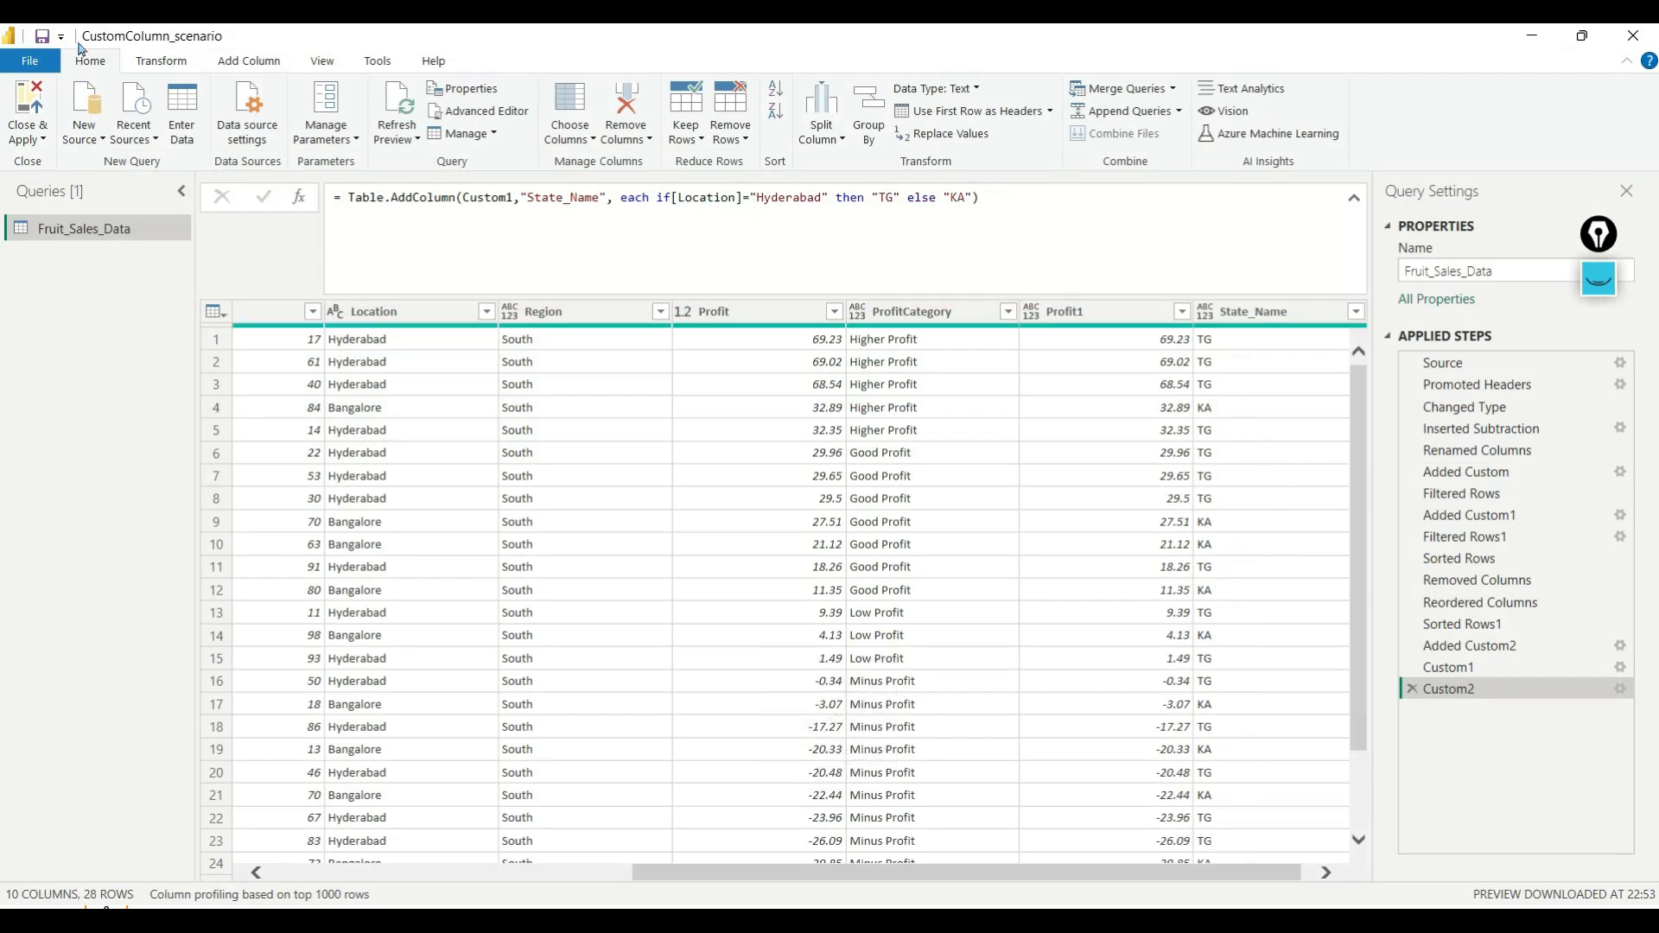
Inspect the definition of the Custom1 step referenced in the State_Name column's Table.AddColumn formula.
click(445, 211)
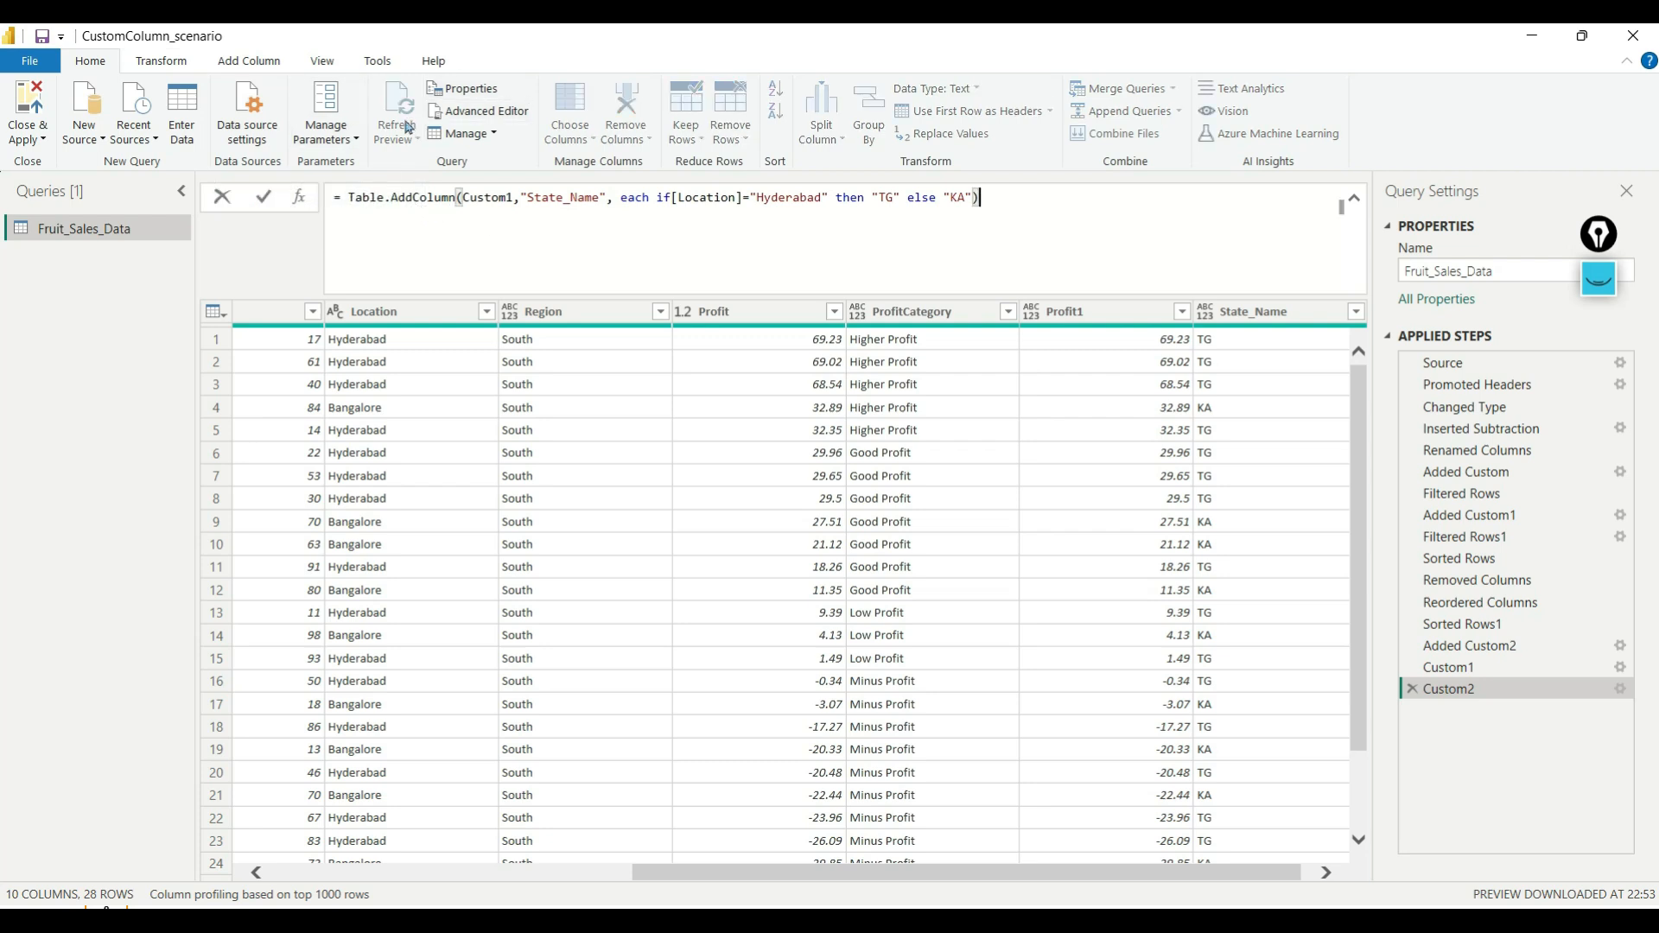
mouse_move(483, 194)
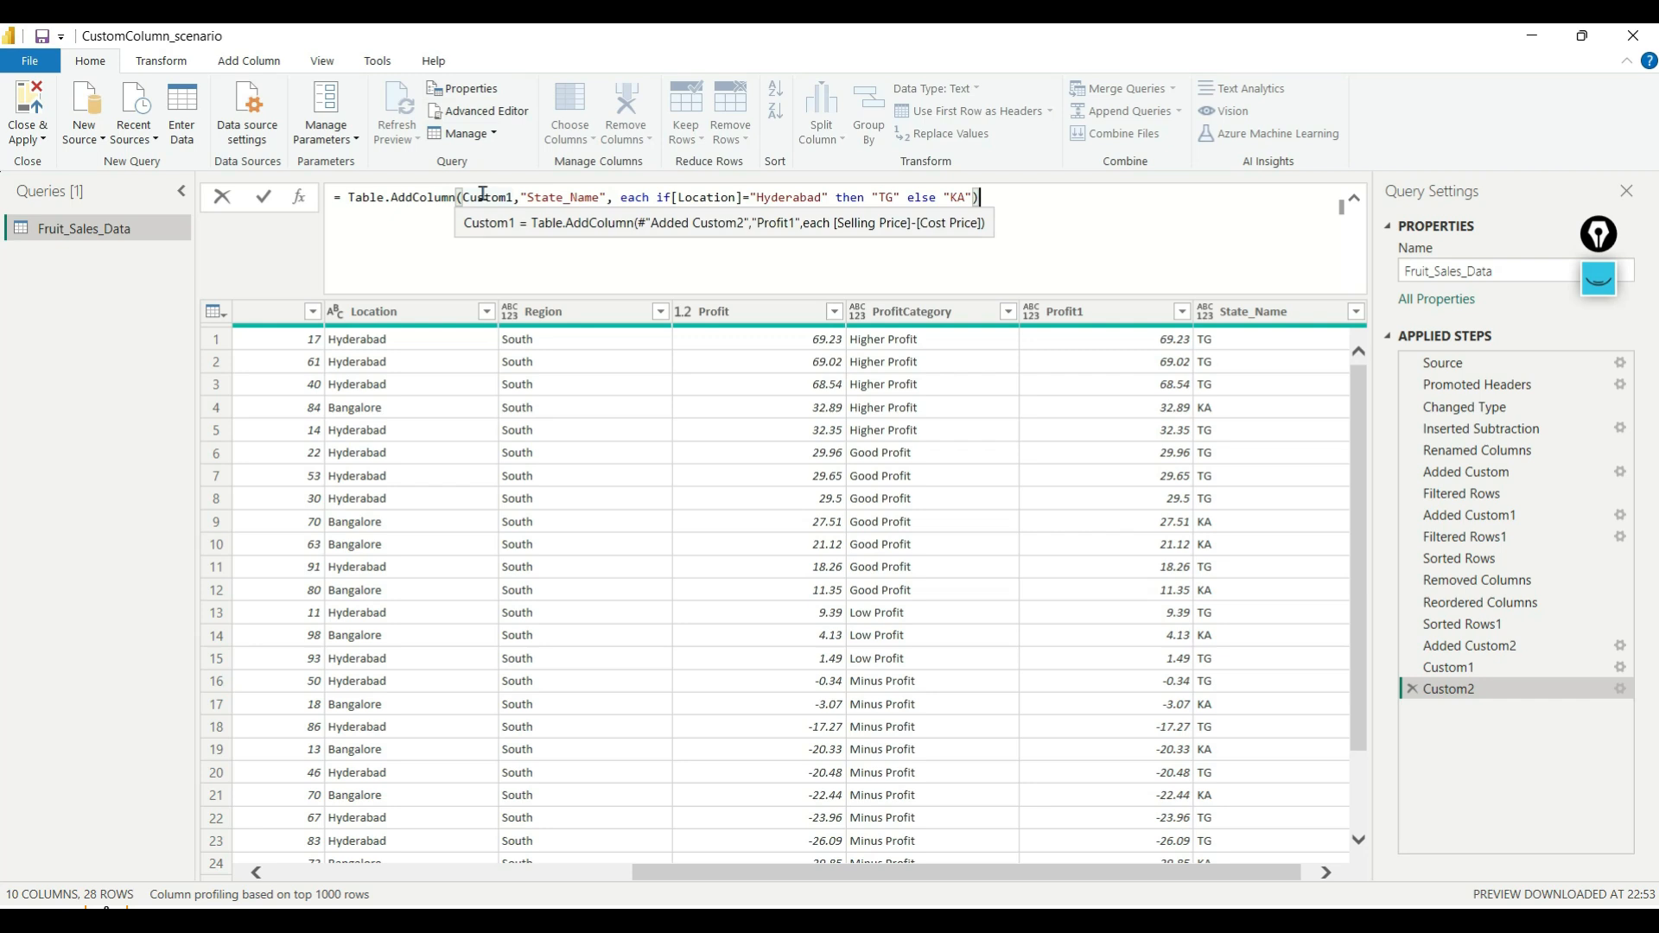